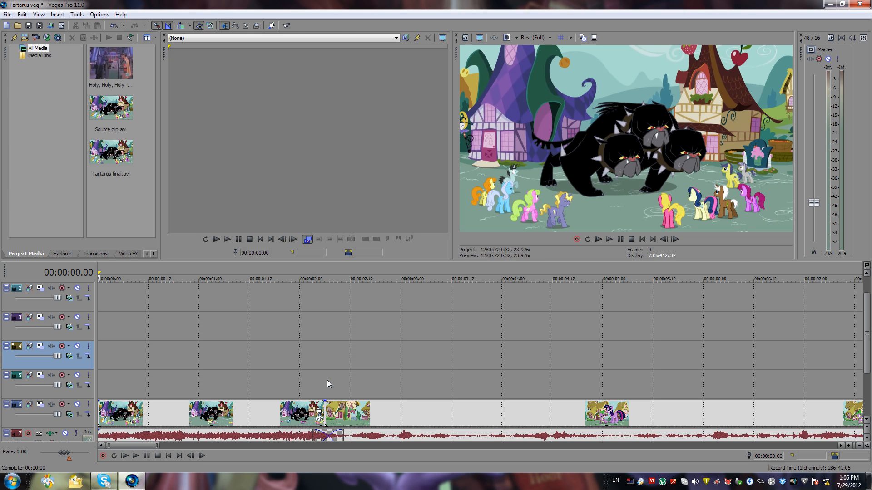
Play the first scene from the start of the timeline to review its picture and audio
{"action": "left_click", "coordinate": [327, 380]}
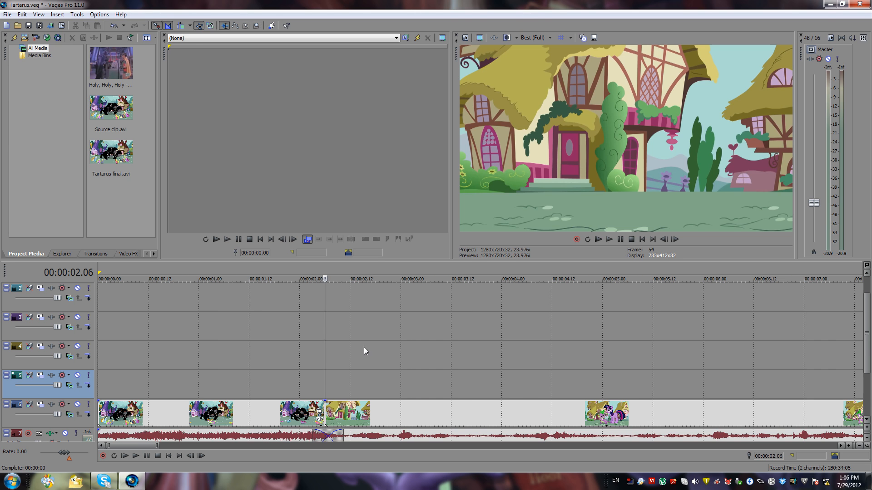
{"action": "scroll", "coordinate": [362, 347], "scroll_direction": "down", "scroll_amount": 10}
{"action": "scroll", "coordinate": [359, 346], "scroll_direction": "up", "scroll_amount": 10}
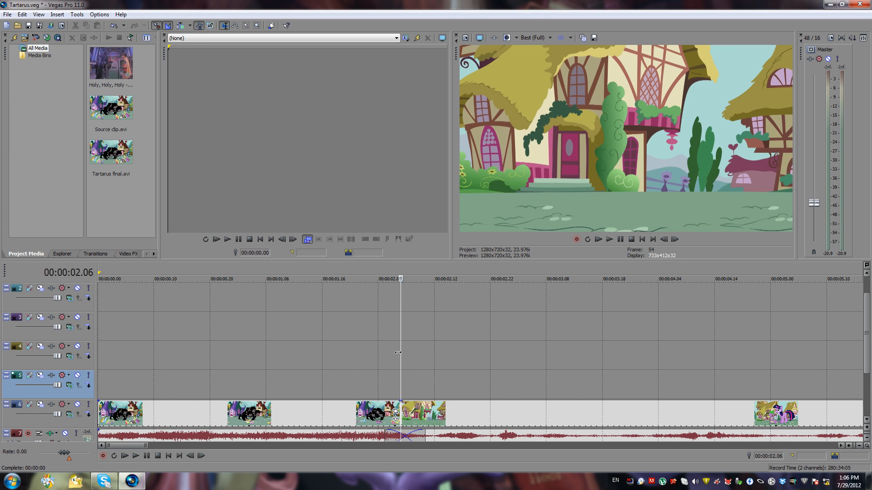
{"action": "key", "text": "ctrl+Home"}
{"action": "scroll", "coordinate": [354, 328], "scroll_direction": "down", "scroll_amount": 3}
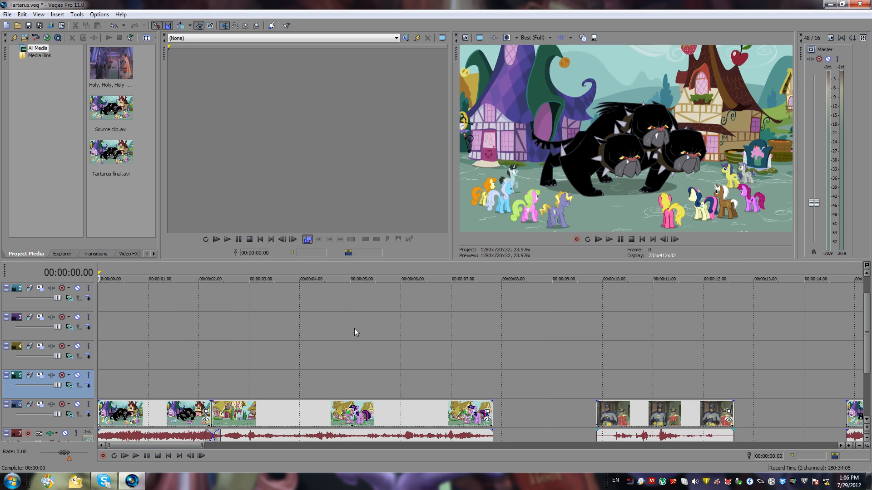
{"action": "scroll", "coordinate": [354, 330], "scroll_direction": "down", "scroll_amount": 2}
{"action": "key", "text": "space"}
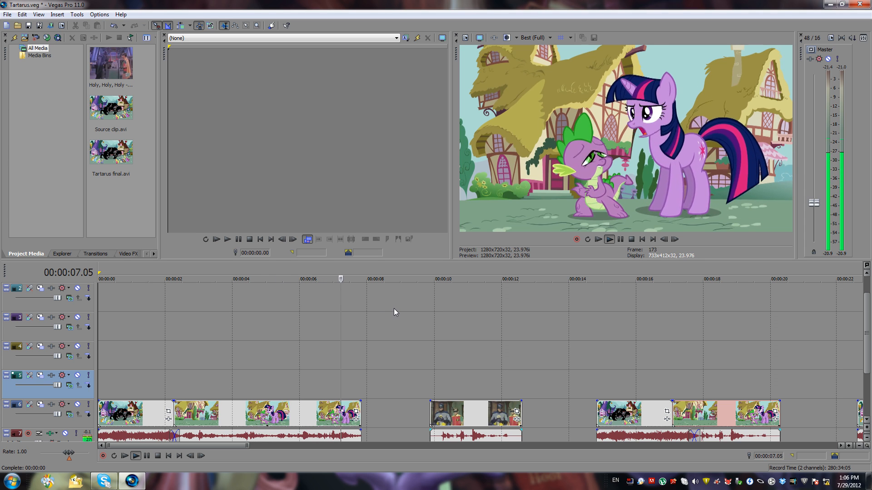
{"action": "key", "text": "space"}
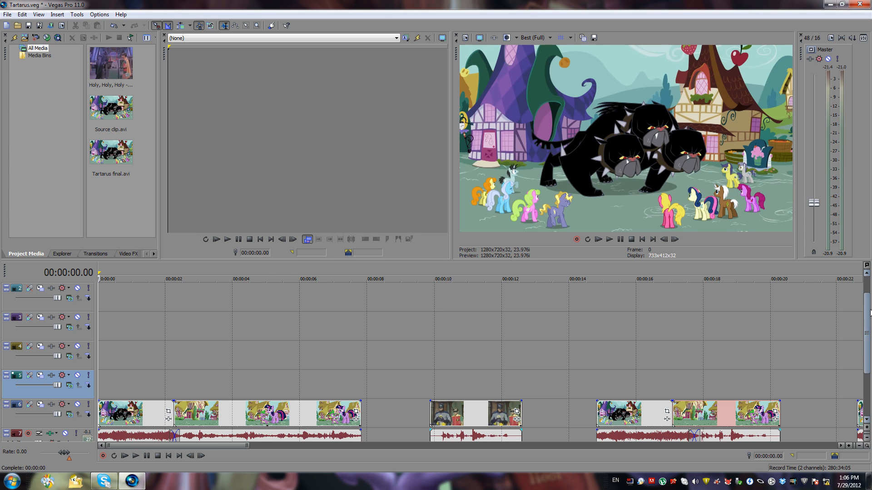
Examine the cut between the first two shots at 00:00:02.06 and the audio crossfade beneath it
{"action": "scroll", "coordinate": [867, 331], "scroll_direction": "down", "scroll_amount": 1}
{"action": "left_click", "coordinate": [178, 364]}
{"action": "scroll", "coordinate": [258, 345], "scroll_direction": "up", "scroll_amount": 4}
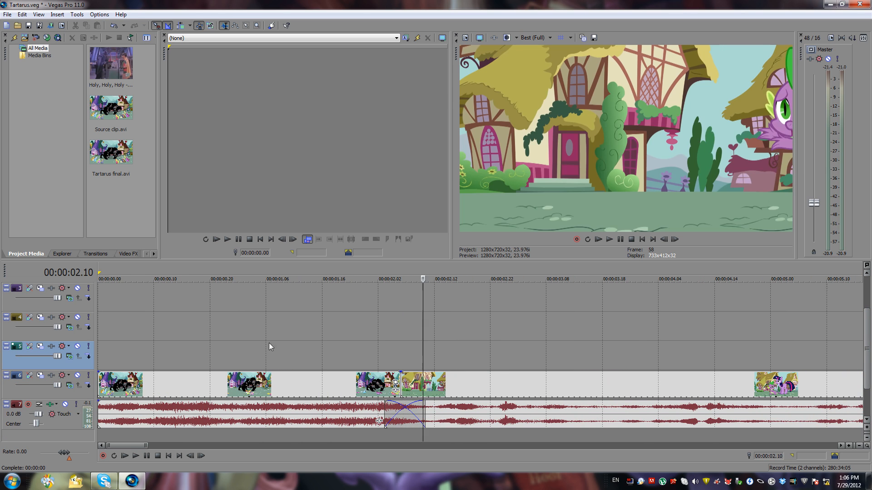
{"action": "left_click", "coordinate": [403, 347]}
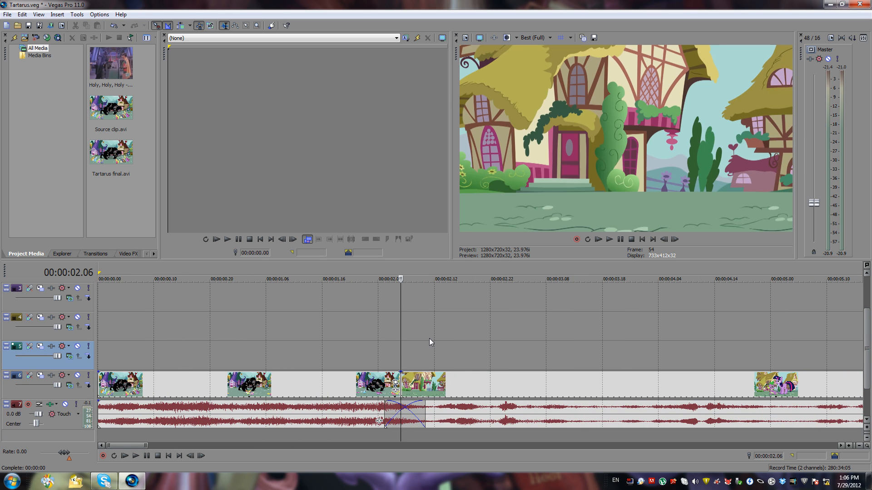
{"action": "scroll", "coordinate": [429, 339], "scroll_direction": "down", "scroll_amount": 2}
{"action": "scroll", "coordinate": [430, 338], "scroll_direction": "down", "scroll_amount": 2}
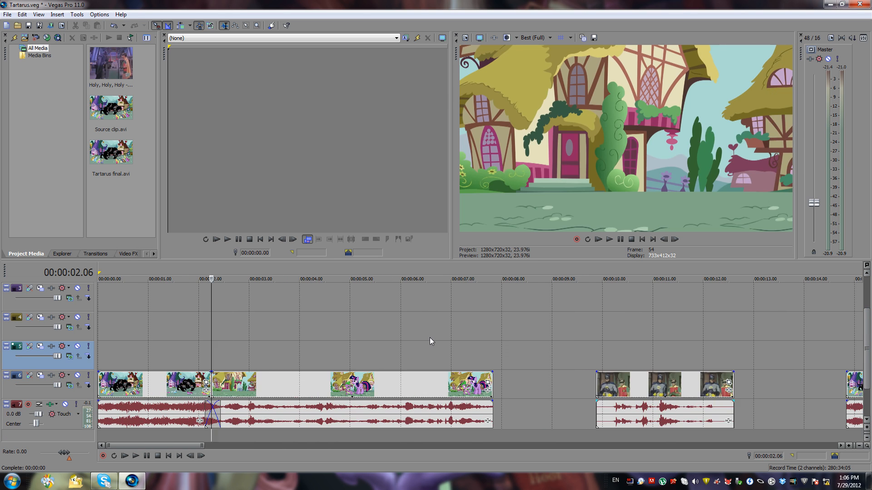
Play the Batman and Robin clip from 00:00:09.21
{"action": "left_click", "coordinate": [347, 346]}
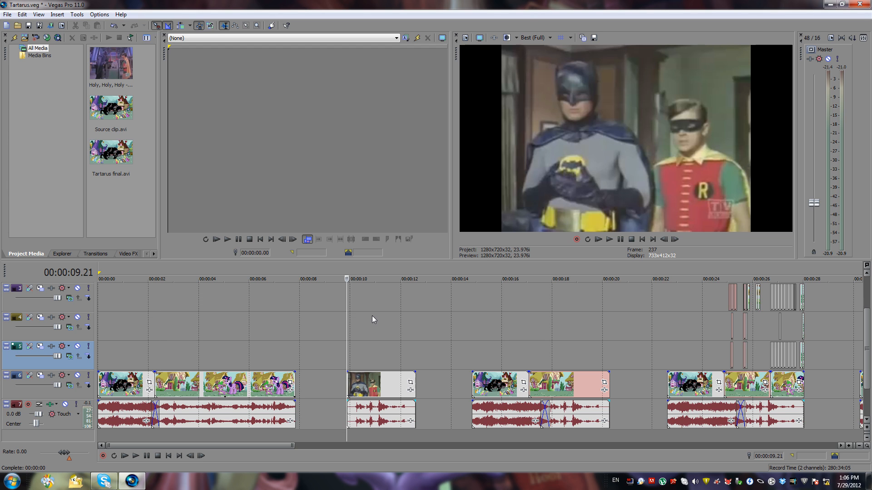
{"action": "key", "text": "space"}
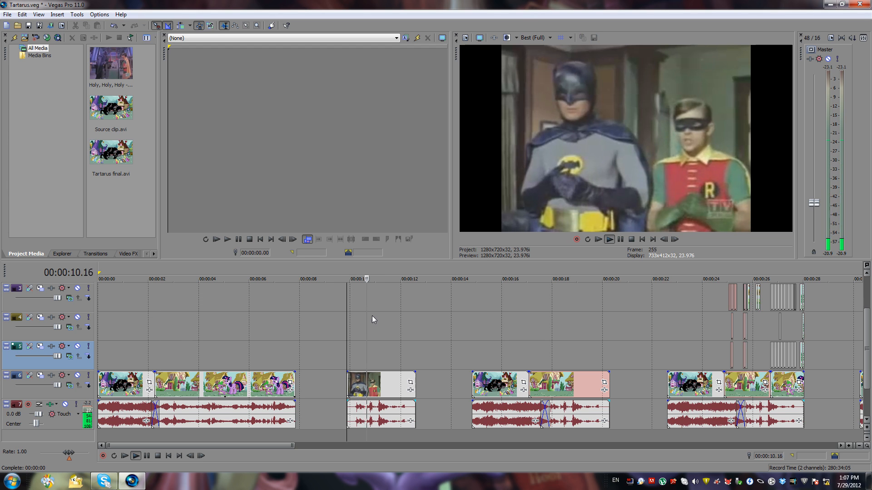
{"action": "key", "text": "space"}
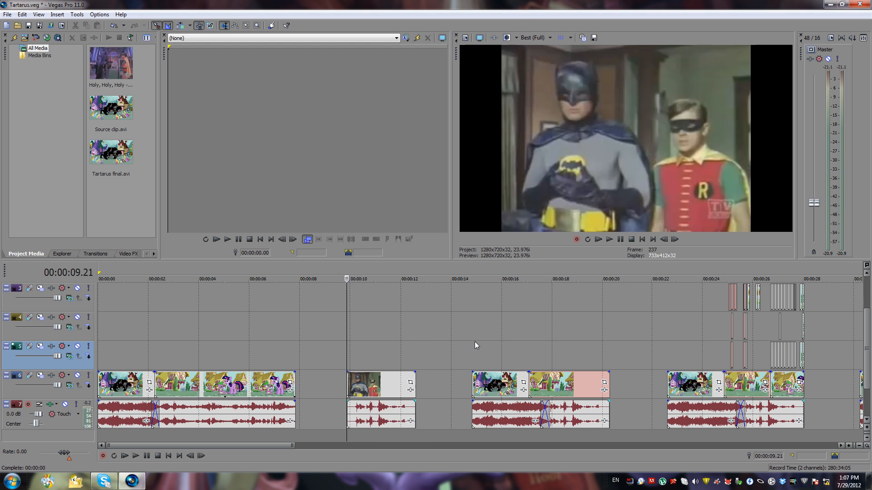
Compare frames of the second shot in the first scene at 00:00:04.06 and 00:00:05.10
{"action": "left_click", "coordinate": [205, 354]}
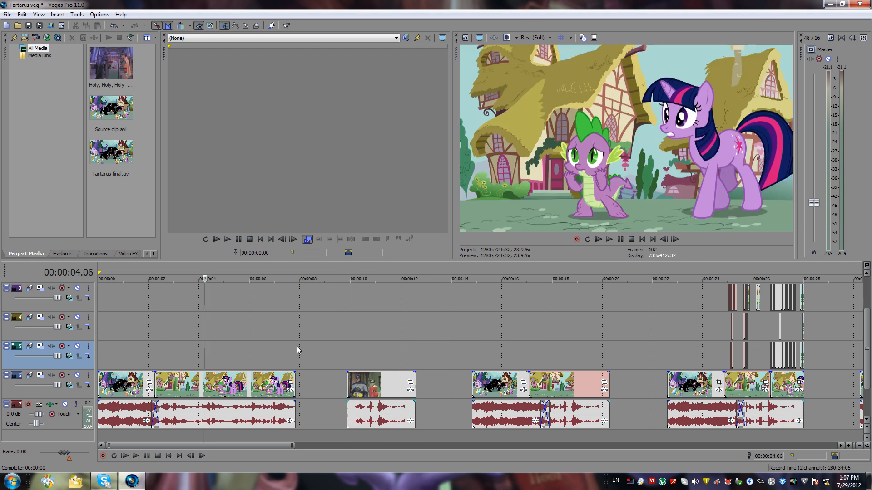
{"action": "left_click", "coordinate": [388, 342]}
{"action": "left_click", "coordinate": [222, 362]}
{"action": "left_click", "coordinate": [234, 345]}
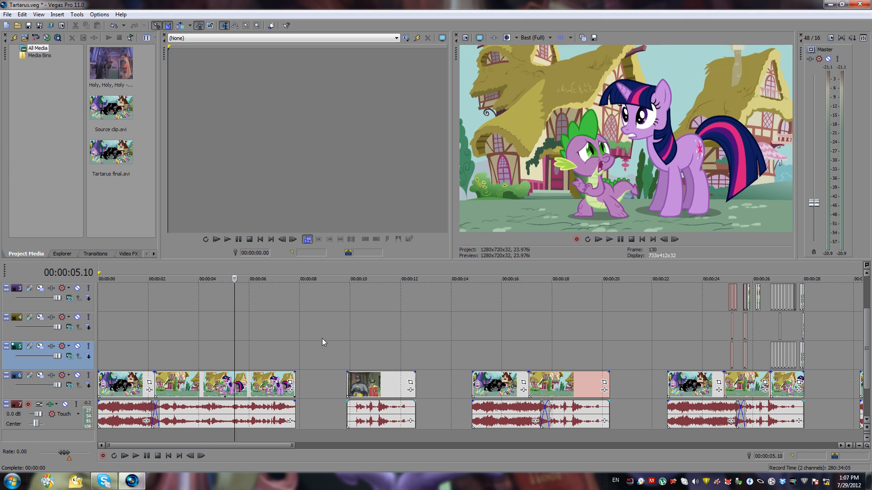
Play the third group of clips, combining the scene with the replacement dialogue, from 00:00:14.20
{"action": "left_click", "coordinate": [476, 347]}
{"action": "scroll", "coordinate": [523, 323], "scroll_direction": "up", "scroll_amount": 5}
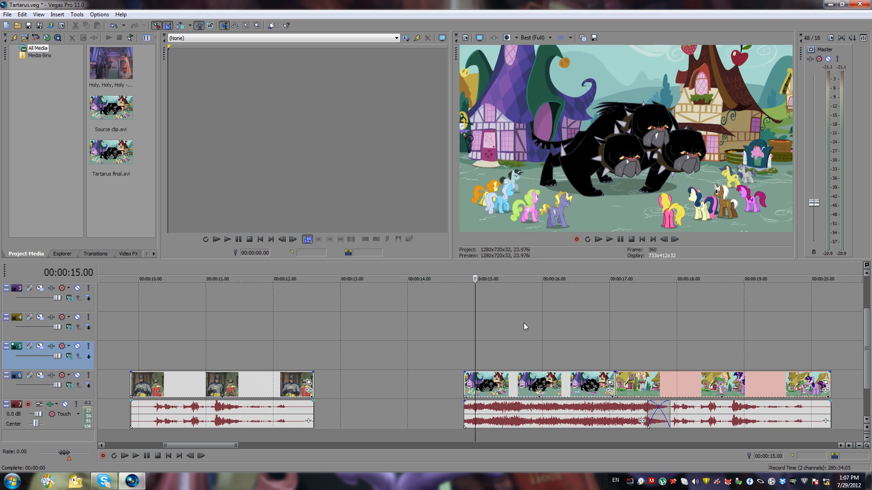
{"action": "scroll", "coordinate": [524, 322], "scroll_direction": "down", "scroll_amount": 4}
{"action": "left_click", "coordinate": [470, 356]}
{"action": "key", "text": "space"}
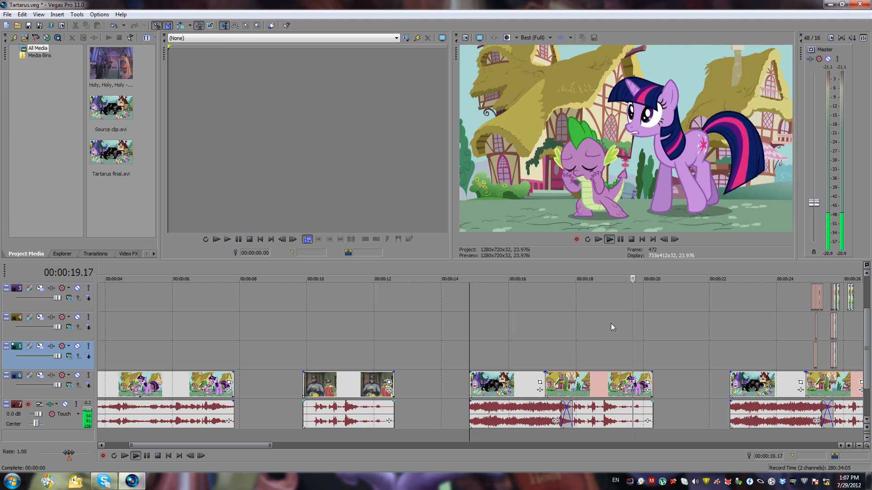
{"action": "key", "text": "space"}
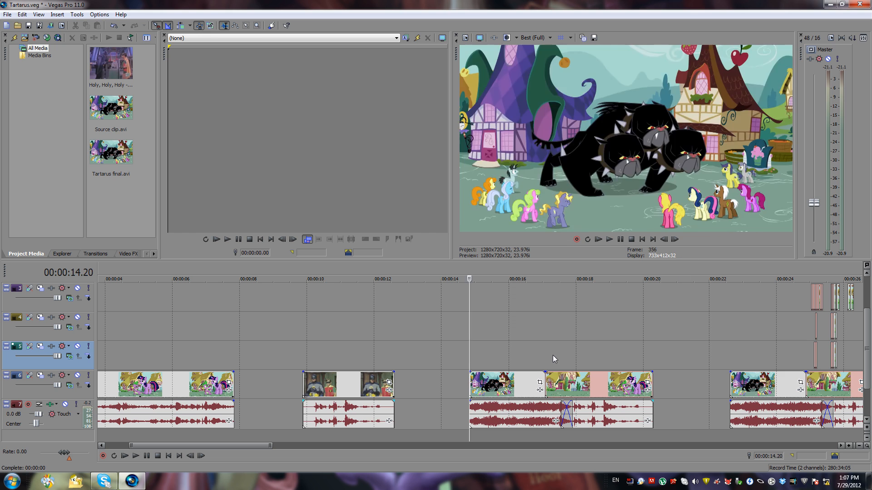
Inspect the second shot of the third group against its audio between 00:00:17.02 and 00:00:20.05
{"action": "left_click", "coordinate": [545, 355]}
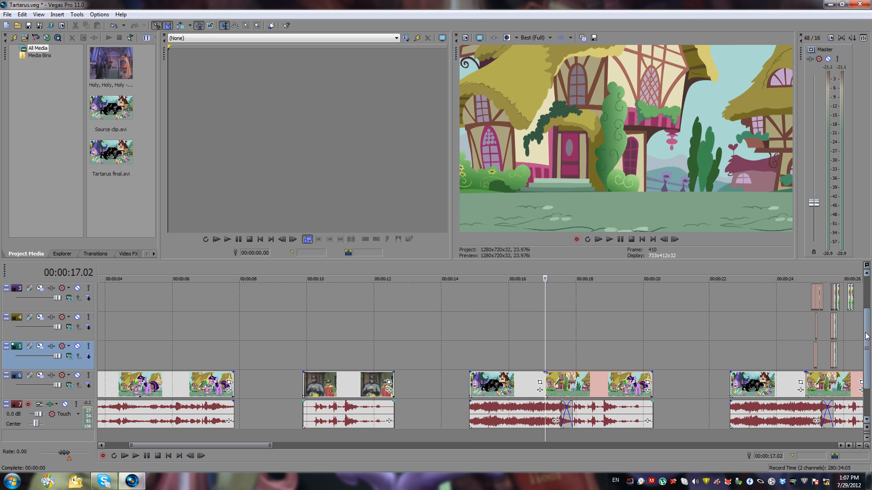
{"action": "scroll", "coordinate": [673, 340], "scroll_direction": "down", "scroll_amount": 1}
{"action": "left_click", "coordinate": [580, 320]}
{"action": "scroll", "coordinate": [586, 319], "scroll_direction": "up", "scroll_amount": 3}
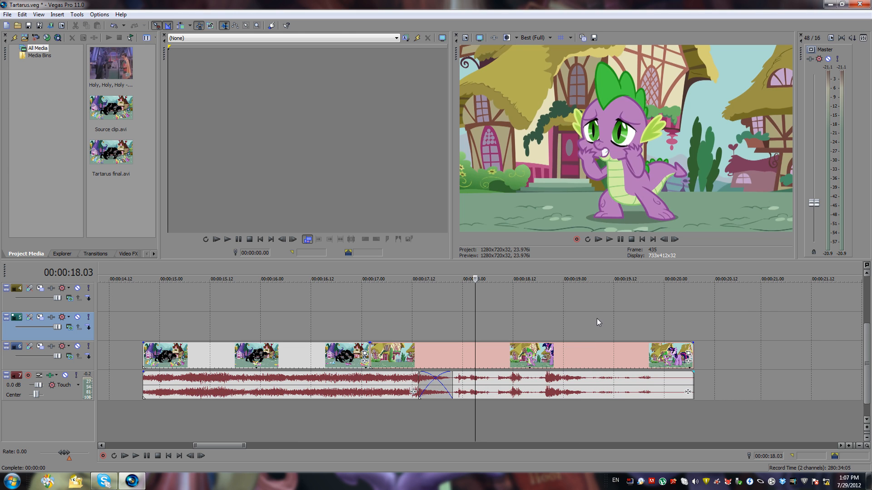
{"action": "key", "text": "space"}
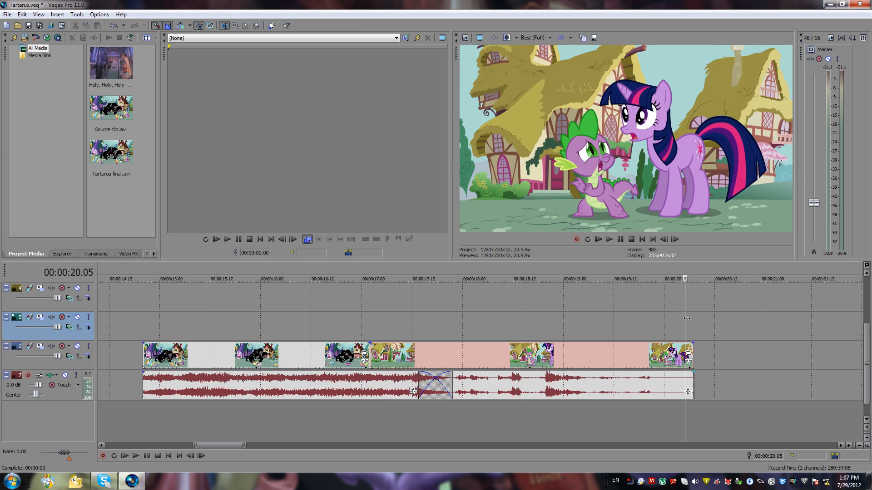
{"action": "left_click", "coordinate": [520, 338]}
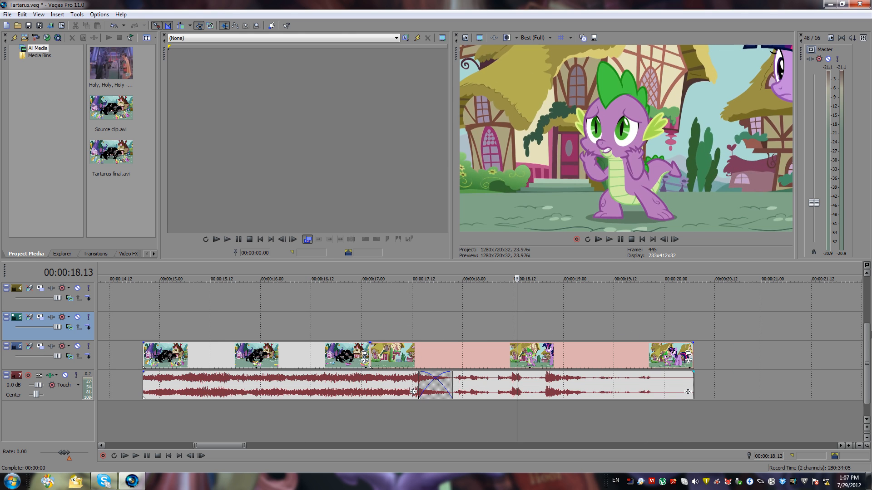
Listen to the dialogue from 00:00:18.13 and scrub through the character's mouth movement to 00:00:18.18
{"action": "scroll", "coordinate": [868, 336], "scroll_direction": "up", "scroll_amount": 1}
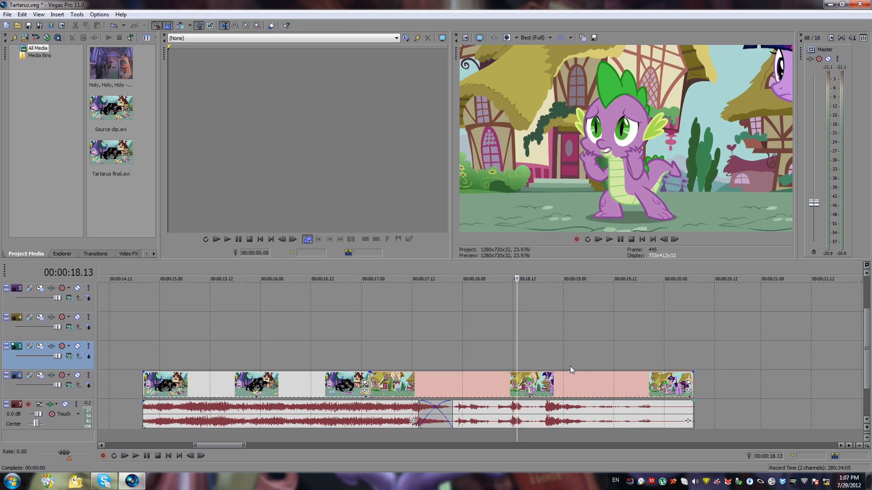
{"action": "key", "text": "space"}
{"action": "key", "text": "space"}
{"action": "left_click_drag", "start_coordinate": [516, 369], "coordinate": [538, 372]}
{"action": "scroll", "coordinate": [568, 356], "scroll_direction": "down", "scroll_amount": 10}
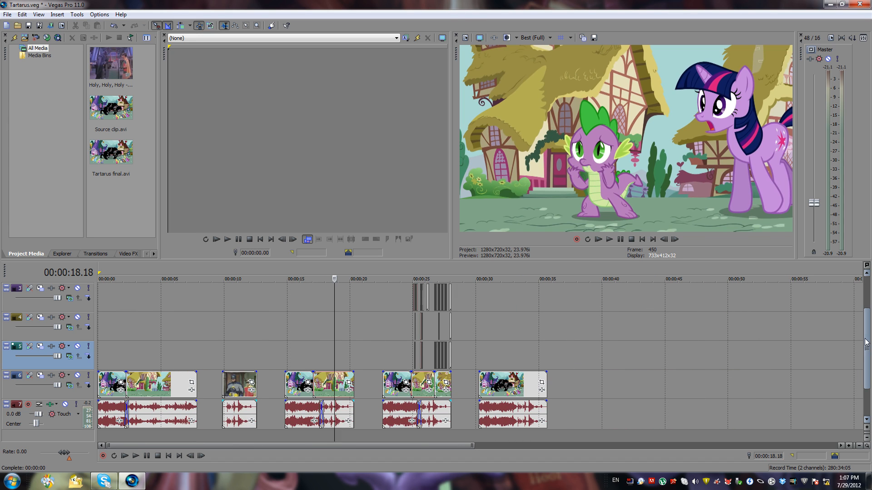
Examine the small video pieces layered on the upper tracks in the fourth group of clips
{"action": "left_click_drag", "start_coordinate": [863, 342], "coordinate": [863, 311]}
{"action": "left_click", "coordinate": [441, 301]}
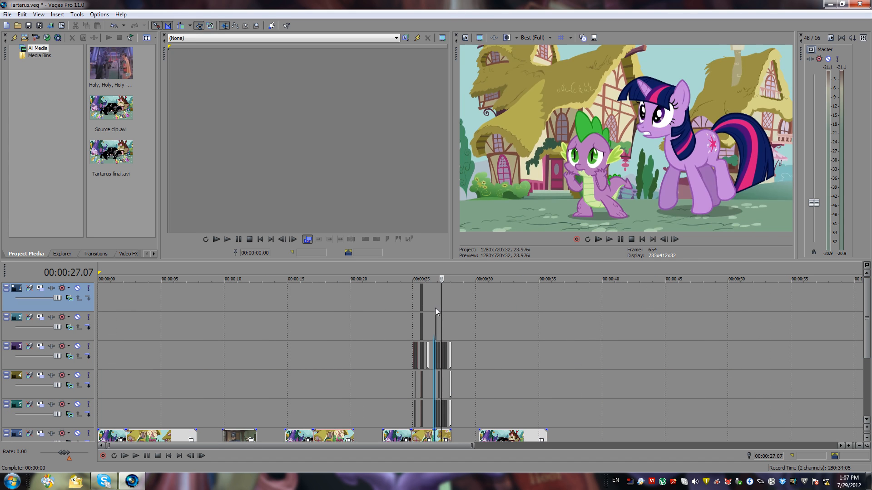
{"action": "left_click", "coordinate": [501, 359]}
{"action": "left_click", "coordinate": [319, 394]}
{"action": "left_click", "coordinate": [339, 392]}
{"action": "scroll", "coordinate": [403, 373], "scroll_direction": "up", "scroll_amount": 8}
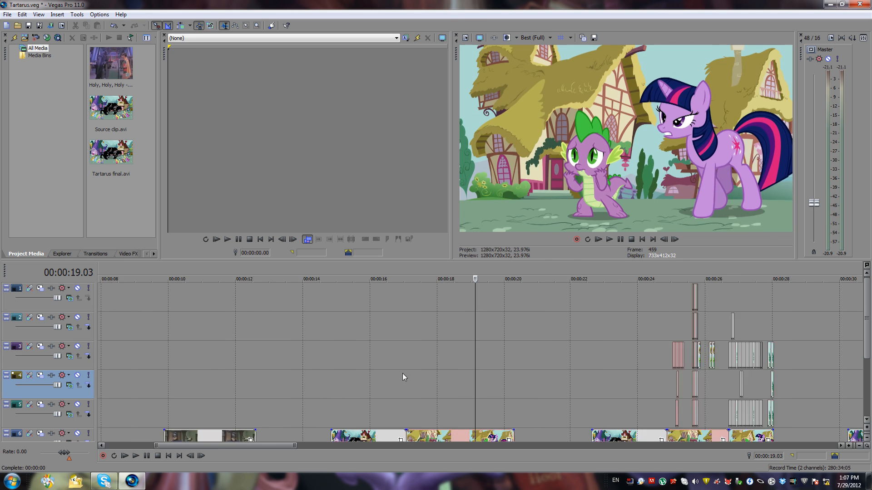
{"action": "left_click_drag", "start_coordinate": [866, 318], "coordinate": [867, 338]}
{"action": "scroll", "coordinate": [842, 349], "scroll_direction": "down", "scroll_amount": 6}
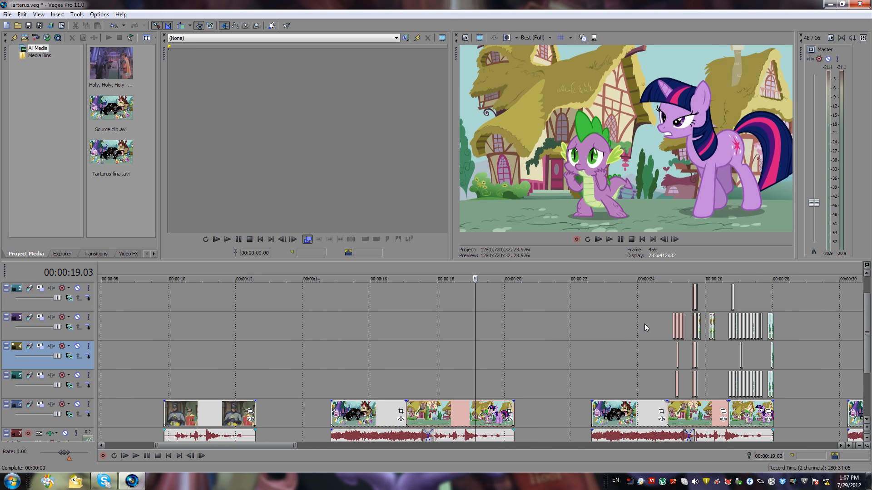
Select the second shot's video clip in the third group and check its dialogue timing around 00:00:18.12
{"action": "left_click", "coordinate": [450, 385]}
{"action": "scroll", "coordinate": [516, 378], "scroll_direction": "up", "scroll_amount": 5}
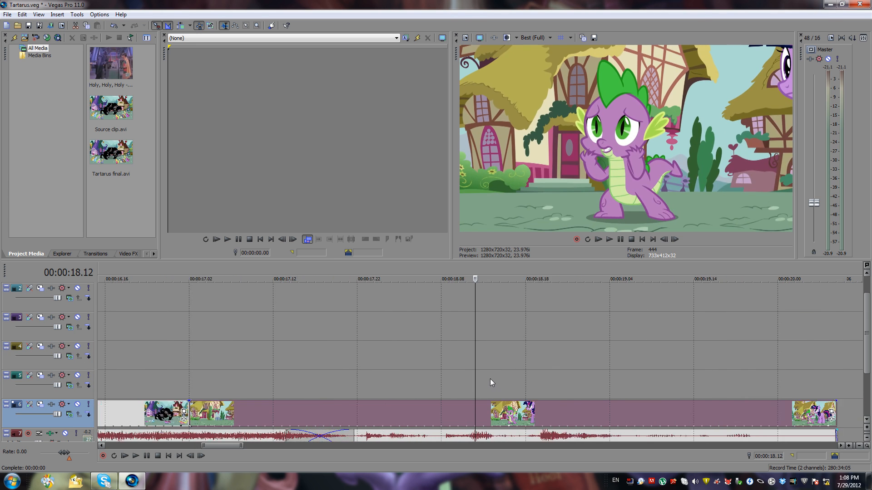
{"action": "scroll", "coordinate": [495, 379], "scroll_direction": "up", "scroll_amount": 3}
{"action": "key", "text": "space"}
{"action": "key", "text": "space"}
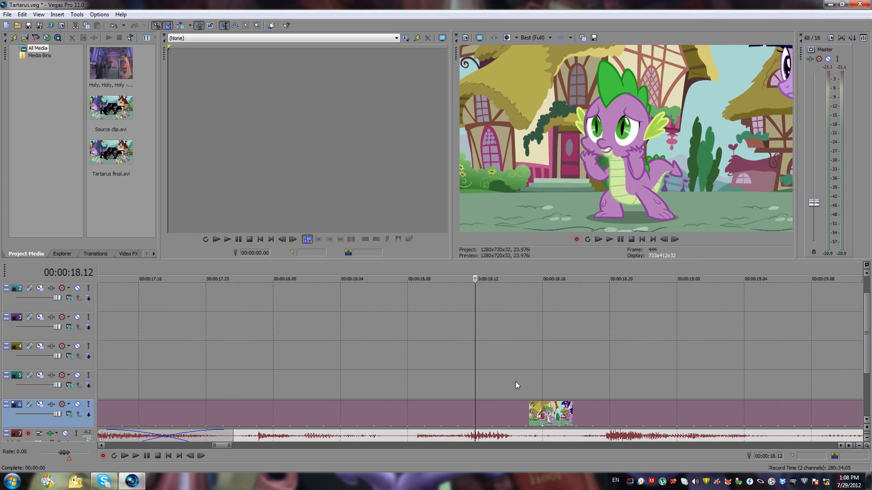
{"action": "scroll", "coordinate": [516, 382], "scroll_direction": "down", "scroll_amount": 3}
{"action": "key", "text": "space"}
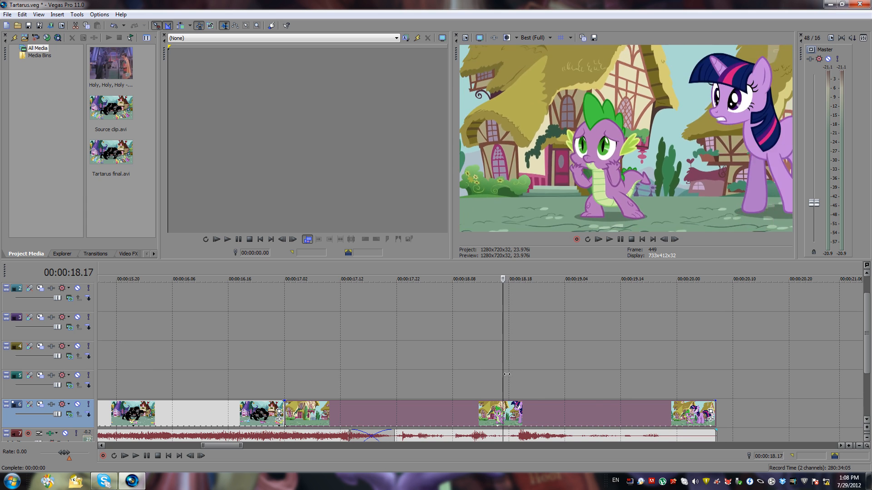
Scrub the second shot's mouth poses up to 00:00:19.12 and step back to the frame at 00:00:19.05
{"action": "left_click_drag", "start_coordinate": [568, 374], "coordinate": [612, 380]}
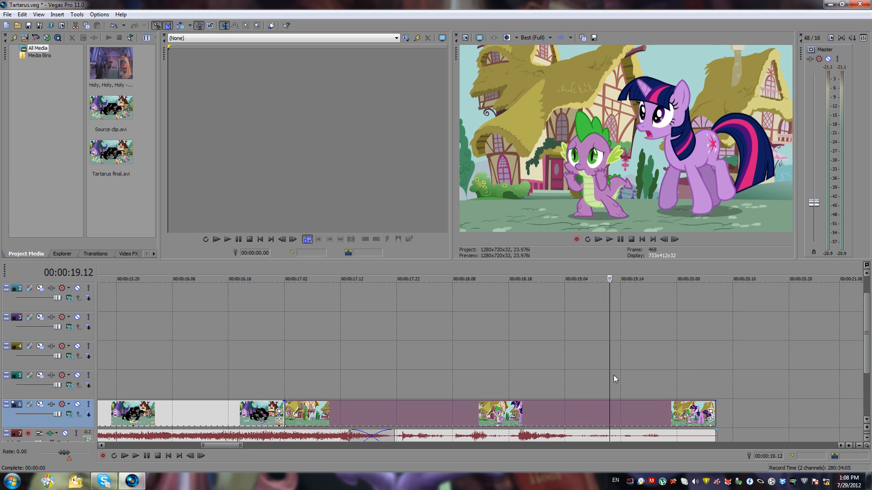
{"action": "scroll", "coordinate": [614, 375], "scroll_direction": "up", "scroll_amount": 2}
{"action": "left_click_drag", "start_coordinate": [475, 382], "coordinate": [416, 380]}
{"action": "key", "text": "Left"}
{"action": "key", "text": "Left"}
{"action": "scroll", "coordinate": [396, 406], "scroll_direction": "down", "scroll_amount": 3}
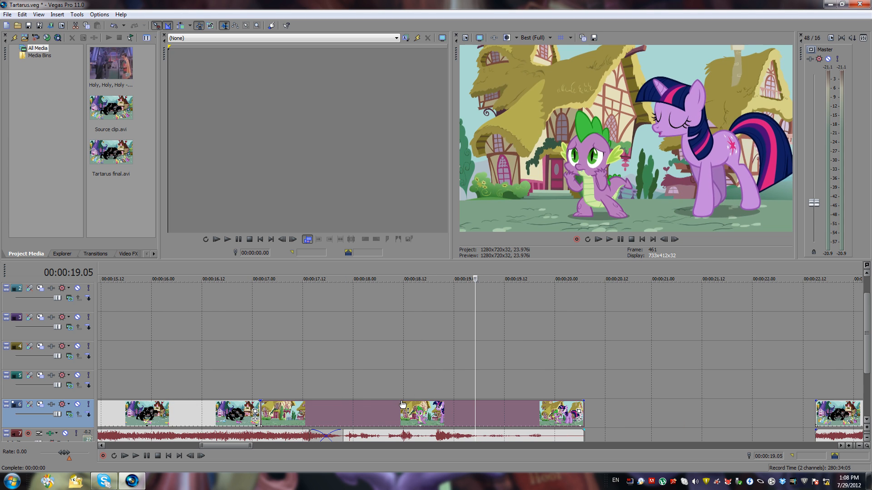
Paste a copy of the second shot onto track 5, aligned with the original at 00:00:17.02, and go to 00:00:18.16
{"action": "double_click", "coordinate": [262, 384]}
{"action": "key", "text": "ctrl+v"}
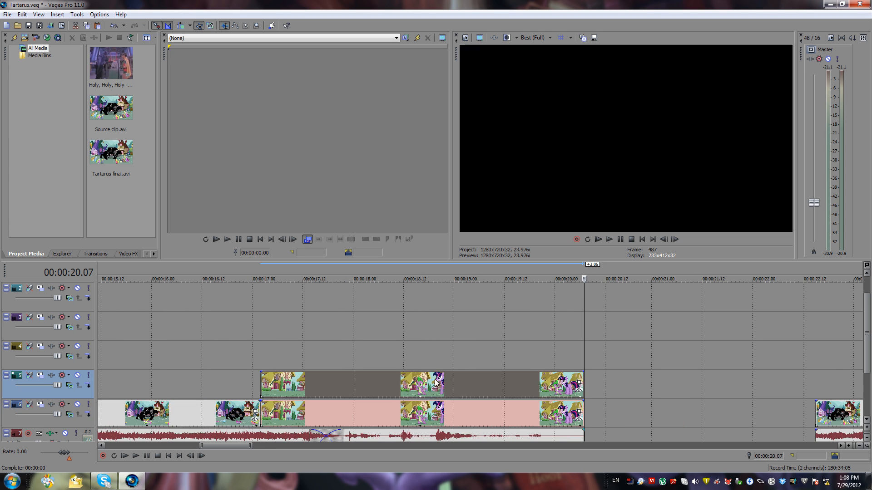
{"action": "left_click", "coordinate": [397, 412]}
{"action": "left_click_drag", "start_coordinate": [425, 390], "coordinate": [423, 386]}
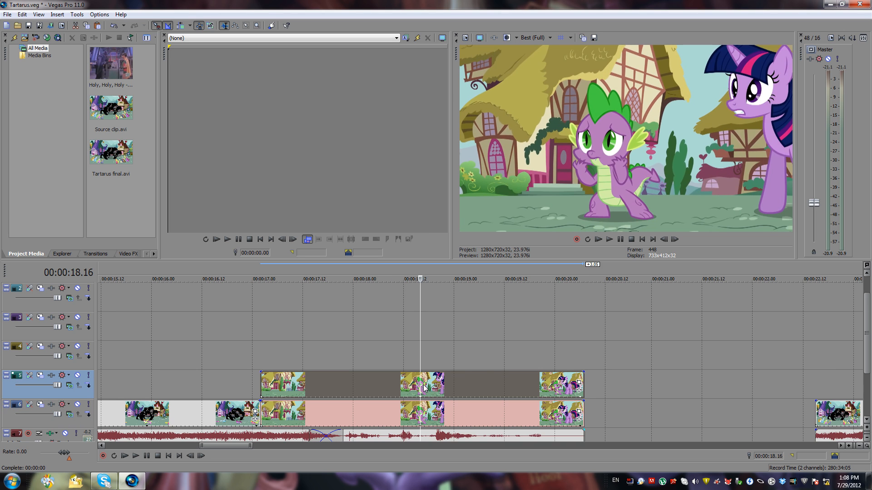
{"action": "scroll", "coordinate": [502, 369], "scroll_direction": "up", "scroll_amount": 2}
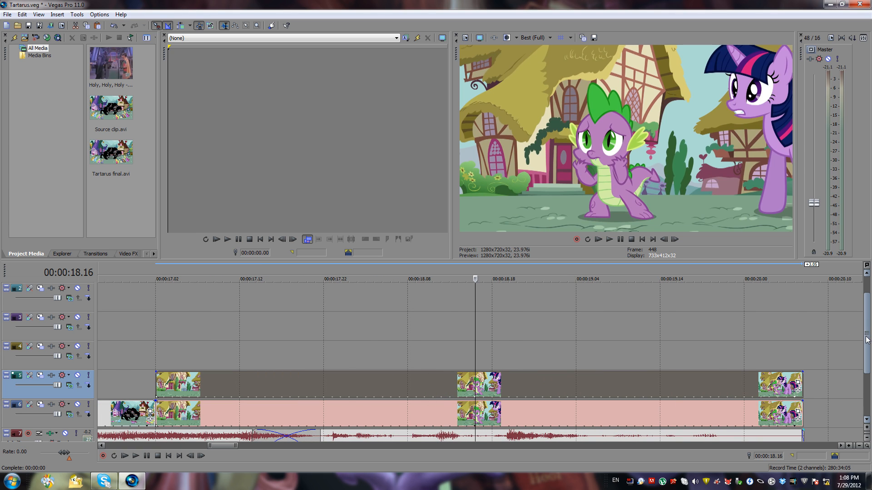
{"action": "left_click_drag", "start_coordinate": [866, 335], "coordinate": [865, 330]}
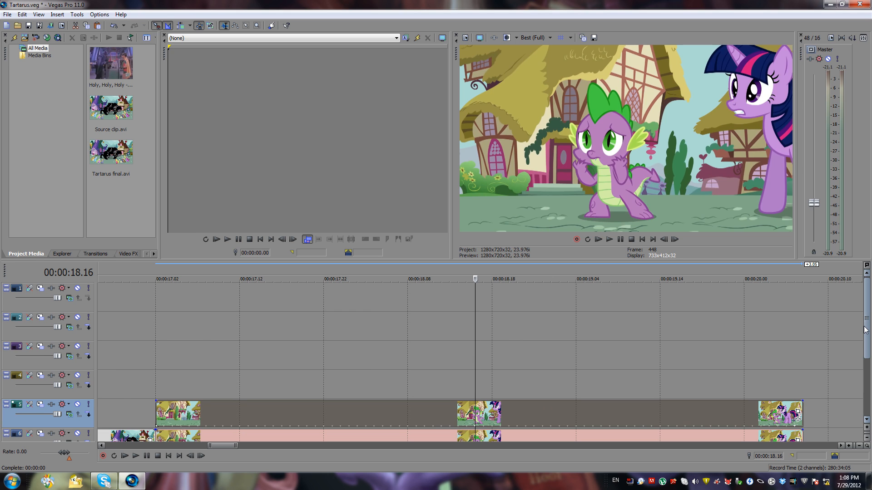
{"action": "left_click_drag", "start_coordinate": [865, 328], "coordinate": [866, 359]}
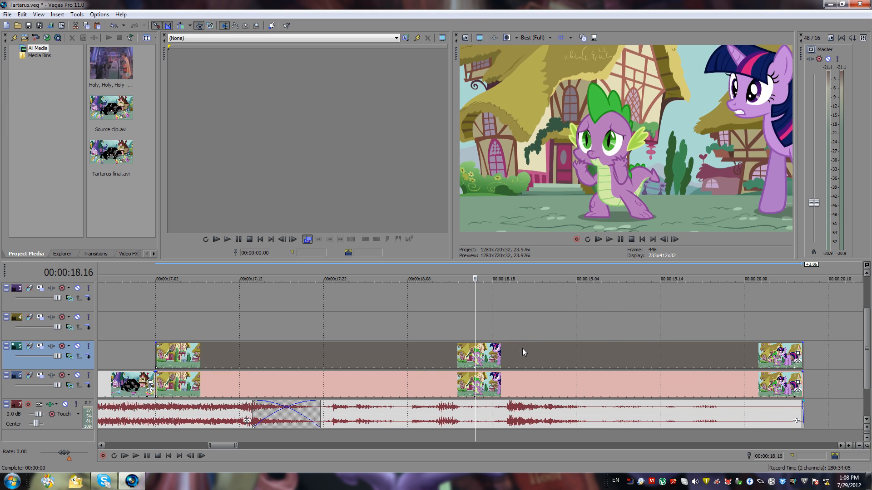
Trim the second shot's copy on track 5 to the single frame from 00:00:19.07 to 00:00:19.08
{"action": "scroll", "coordinate": [523, 348], "scroll_direction": "up", "scroll_amount": 2}
{"action": "scroll", "coordinate": [519, 351], "scroll_direction": "down", "scroll_amount": 1}
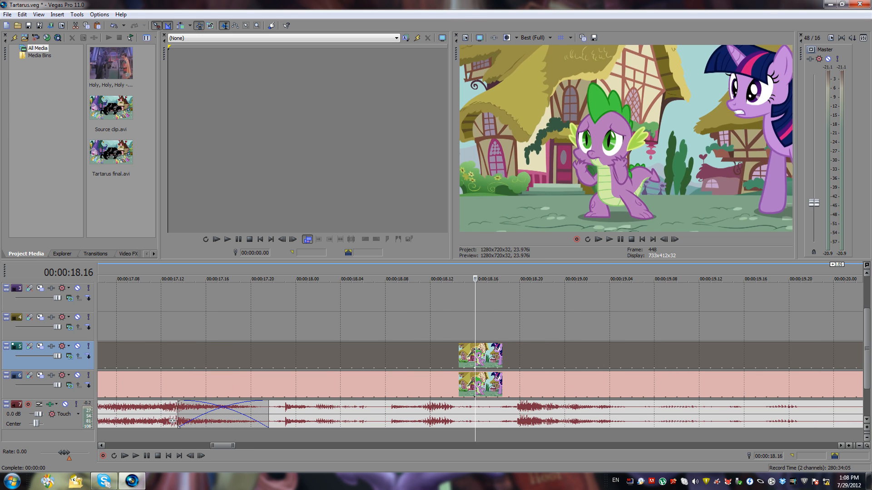
{"action": "left_click", "coordinate": [392, 364]}
{"action": "left_click_drag", "start_coordinate": [392, 364], "coordinate": [648, 348]}
{"action": "scroll", "coordinate": [287, 367], "scroll_direction": "down", "scroll_amount": 2}
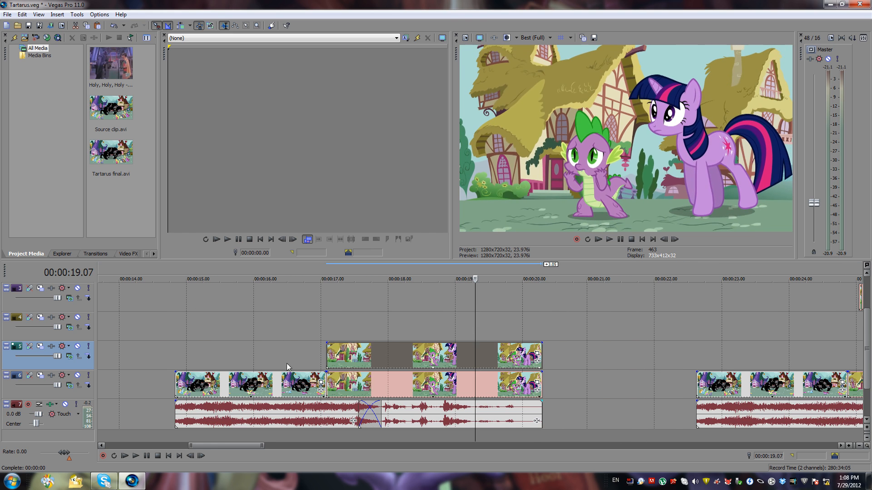
{"action": "left_click_drag", "start_coordinate": [327, 357], "coordinate": [475, 356]}
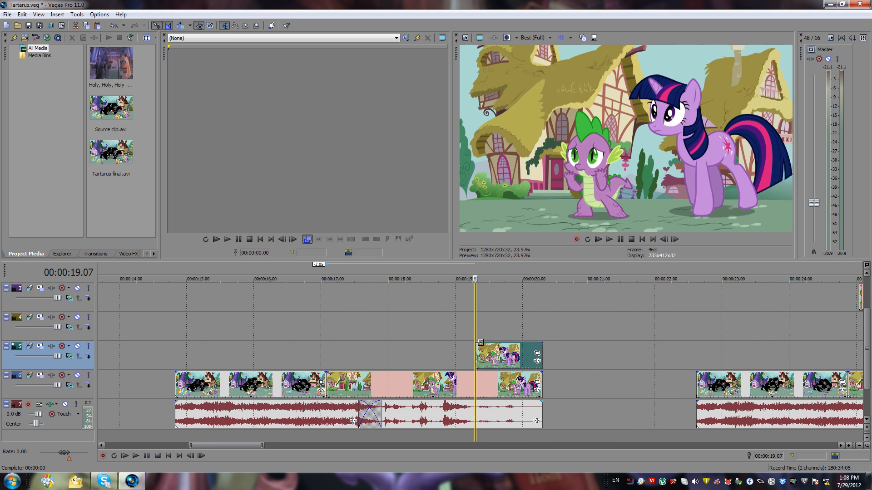
{"action": "scroll", "coordinate": [545, 355], "scroll_direction": "up", "scroll_amount": 3}
{"action": "scroll", "coordinate": [553, 355], "scroll_direction": "down", "scroll_amount": 4}
{"action": "left_click_drag", "start_coordinate": [608, 352], "coordinate": [479, 353]}
{"action": "scroll", "coordinate": [539, 341], "scroll_direction": "up", "scroll_amount": 8}
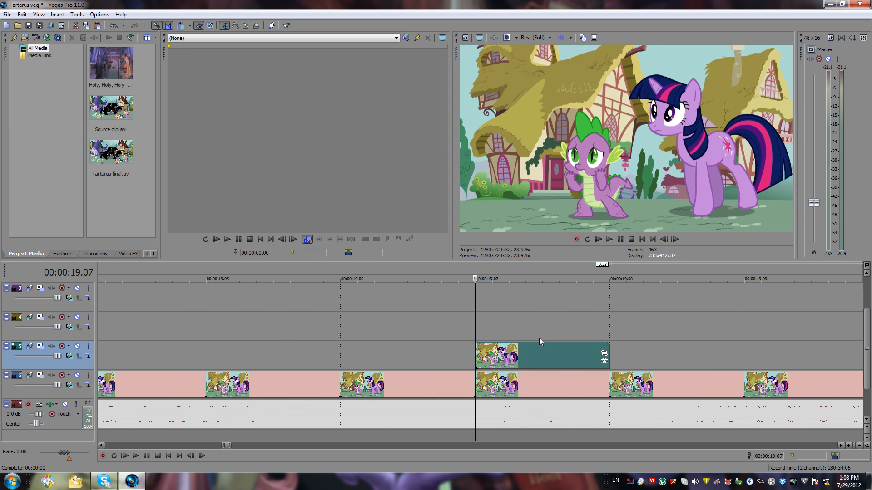
Draw a closed five-point mask roughly around the purple unicorn's muzzle in the trimmed clip's pan/crop settings
{"action": "left_click", "coordinate": [605, 354]}
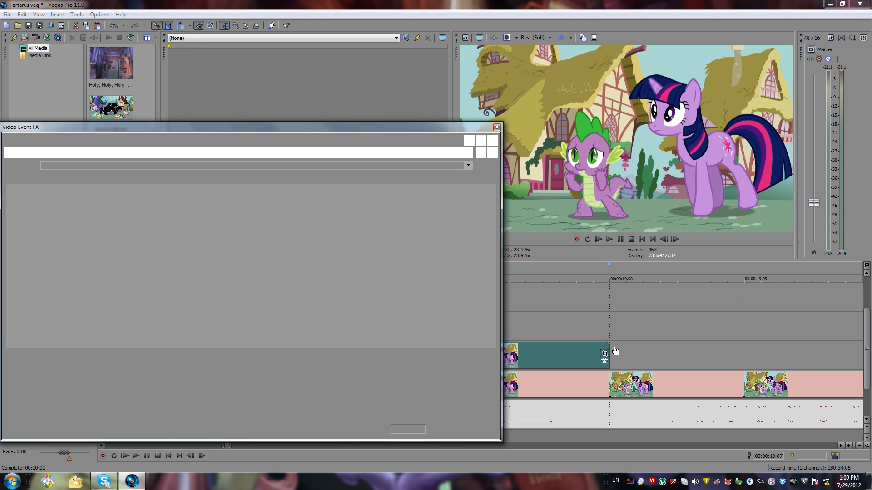
{"action": "left_click_drag", "start_coordinate": [314, 126], "coordinate": [399, 105]}
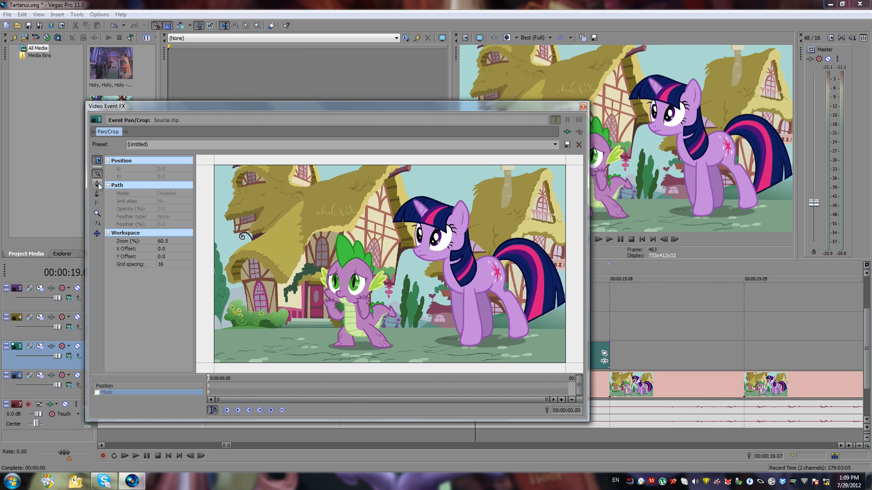
{"action": "scroll", "coordinate": [403, 232], "scroll_direction": "up", "scroll_amount": 6}
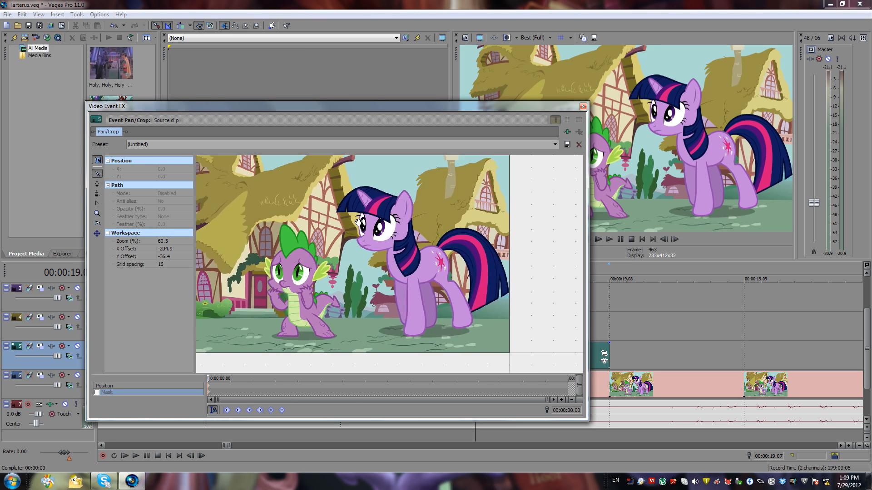
{"action": "scroll", "coordinate": [358, 224], "scroll_direction": "up", "scroll_amount": 9}
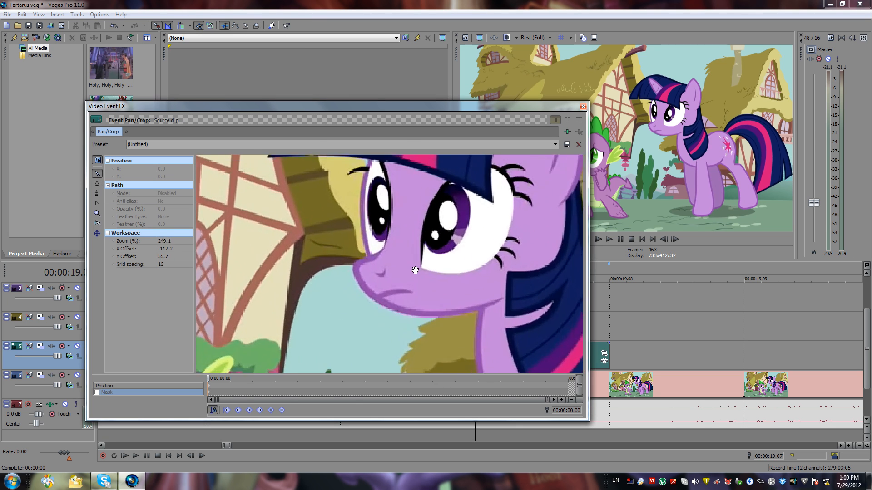
{"action": "scroll", "coordinate": [413, 274], "scroll_direction": "up", "scroll_amount": 1}
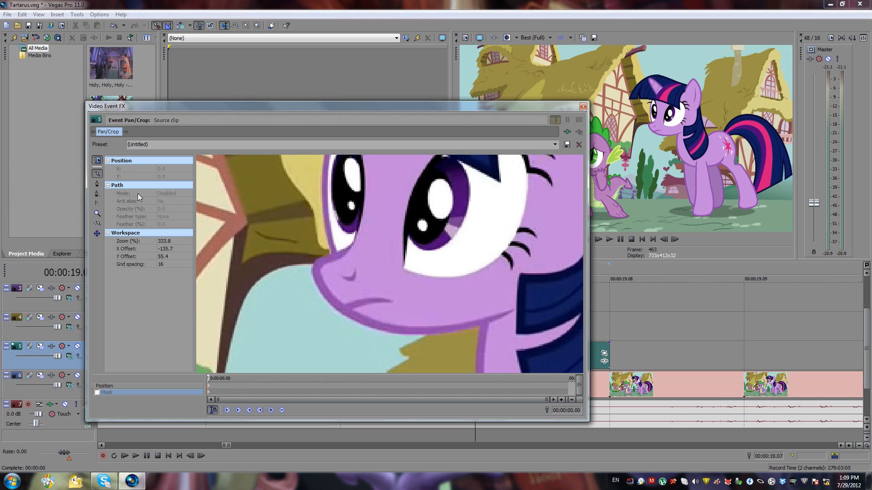
{"action": "left_click", "coordinate": [96, 185]}
{"action": "left_click", "coordinate": [354, 241]}
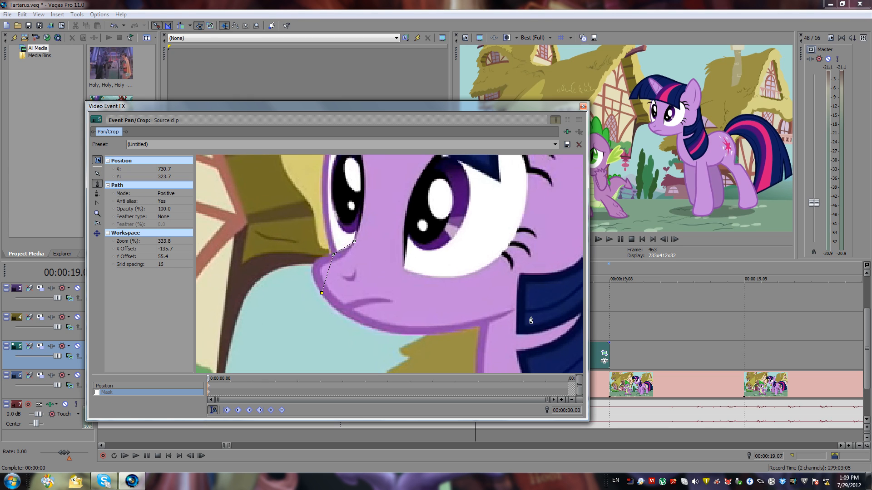
{"action": "left_click", "coordinate": [515, 311]}
{"action": "left_click", "coordinate": [393, 285]}
{"action": "left_click", "coordinate": [355, 242]}
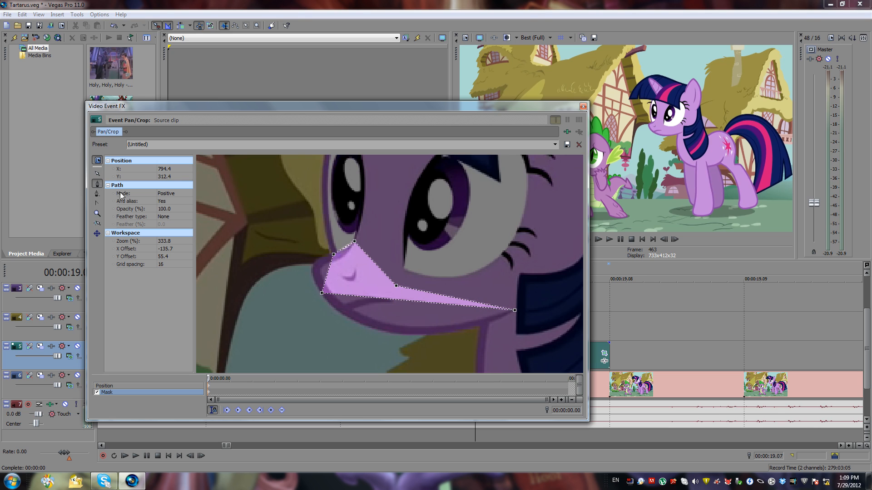
Initialize the tangents of all anchor points on the muzzle mask
{"action": "right_click", "coordinate": [370, 255]}
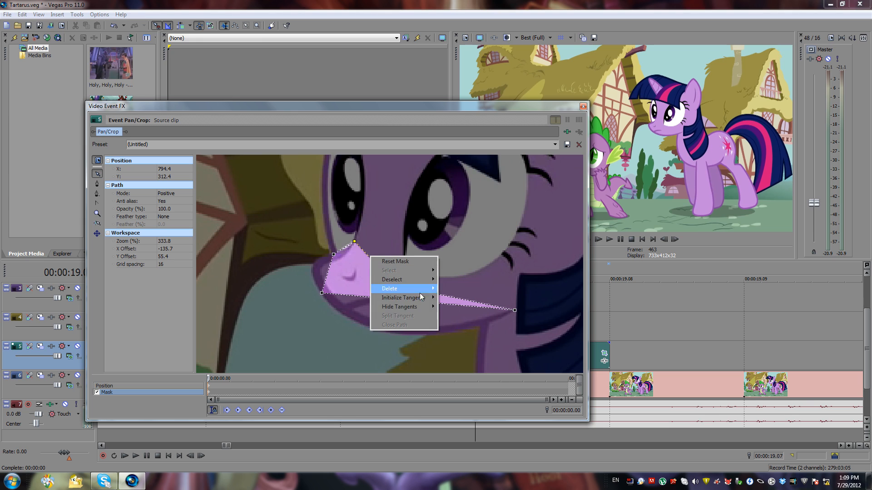
{"action": "mouse_move", "coordinate": [419, 299]}
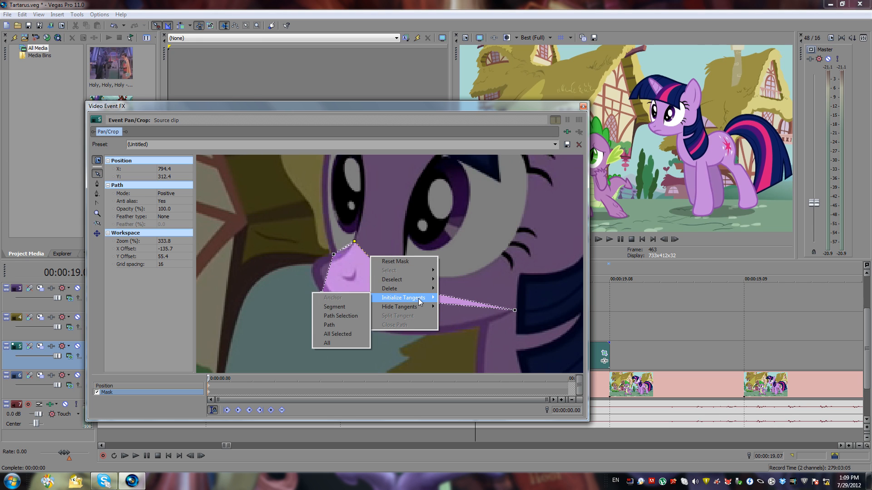
{"action": "left_click", "coordinate": [339, 344]}
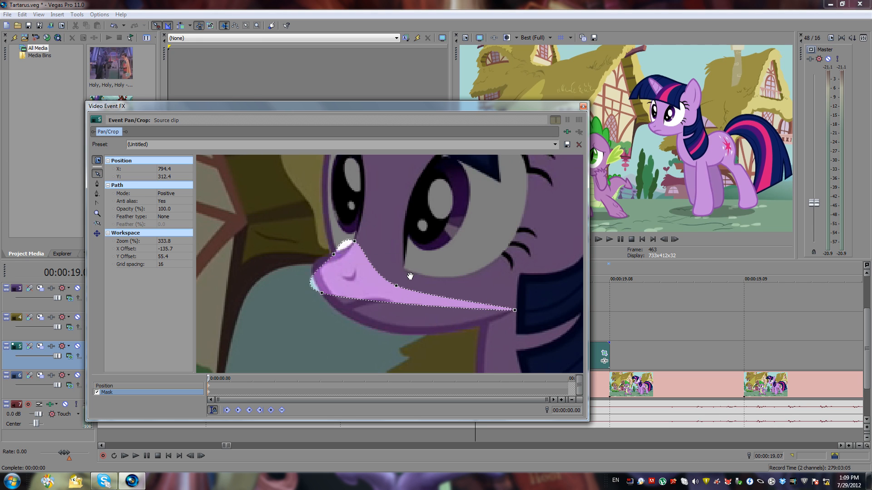
{"action": "left_click", "coordinate": [345, 240]}
{"action": "left_click", "coordinate": [369, 300]}
Split the mask's tangents to bend the edges beside the nose and pull the lower edge from the cheek toward the chin
{"action": "left_click", "coordinate": [98, 204]}
{"action": "left_click", "coordinate": [334, 255]}
{"action": "left_click", "coordinate": [280, 284]}
{"action": "left_click_drag", "start_coordinate": [292, 286], "coordinate": [282, 290]}
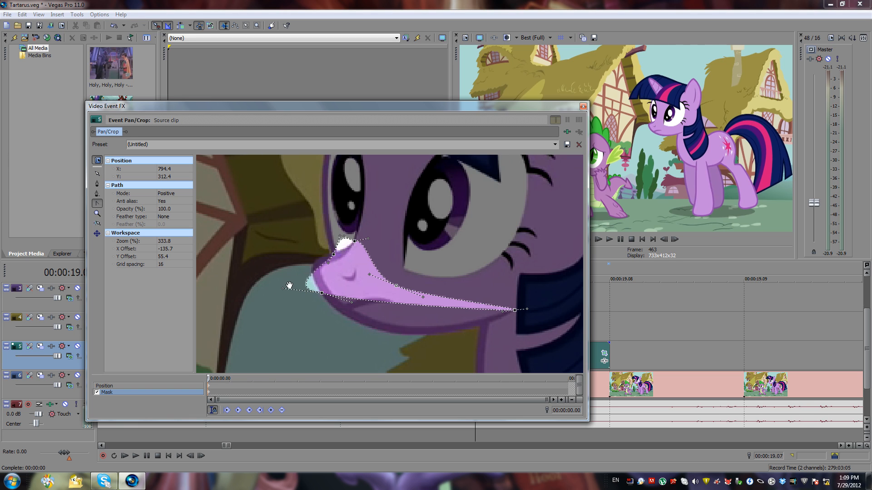
{"action": "left_click_drag", "start_coordinate": [369, 276], "coordinate": [366, 266]}
{"action": "left_click_drag", "start_coordinate": [503, 314], "coordinate": [448, 357]}
{"action": "left_click", "coordinate": [233, 199]}
{"action": "left_click", "coordinate": [97, 173]}
Adjust the tangents at the mask's upper and front anchor points so its edge follows the unicorn's nose outline
{"action": "scroll", "coordinate": [434, 229], "scroll_direction": "up", "scroll_amount": 4}
{"action": "left_click", "coordinate": [434, 228]}
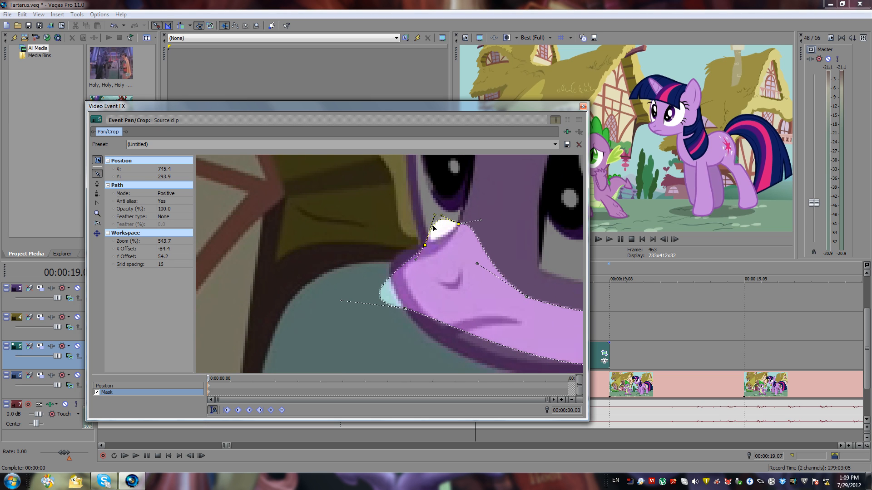
{"action": "left_click_drag", "start_coordinate": [434, 217], "coordinate": [403, 258]}
{"action": "left_click", "coordinate": [407, 244]}
{"action": "left_click", "coordinate": [407, 261]}
{"action": "left_click", "coordinate": [402, 259]}
{"action": "left_click_drag", "start_coordinate": [336, 313], "coordinate": [368, 276]}
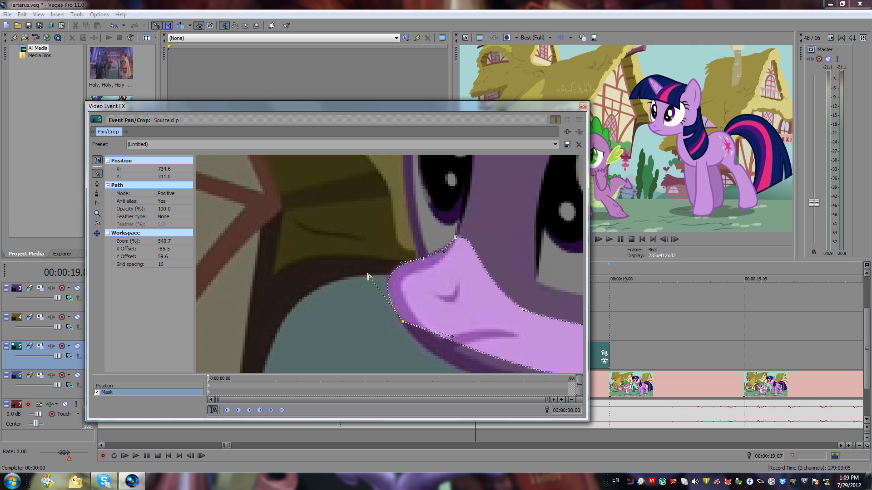
{"action": "left_click_drag", "start_coordinate": [422, 259], "coordinate": [422, 259]}
{"action": "left_click_drag", "start_coordinate": [367, 274], "coordinate": [372, 274]}
Curve the mask's lower edge along the unicorn's chin and jaw outline by adjusting the tangents at both ends
{"action": "left_click_drag", "start_coordinate": [418, 292], "coordinate": [395, 228]}
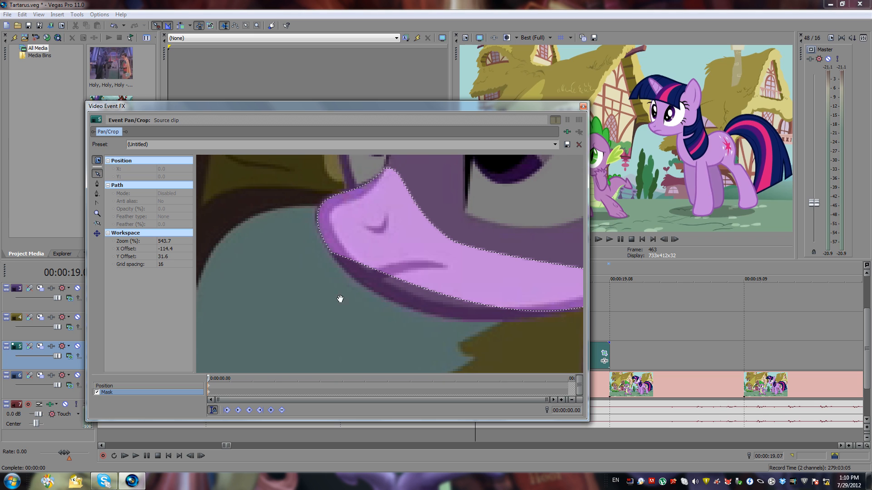
{"action": "left_click", "coordinate": [382, 271]}
{"action": "left_click_drag", "start_coordinate": [380, 271], "coordinate": [500, 284]}
{"action": "left_click", "coordinate": [524, 291]}
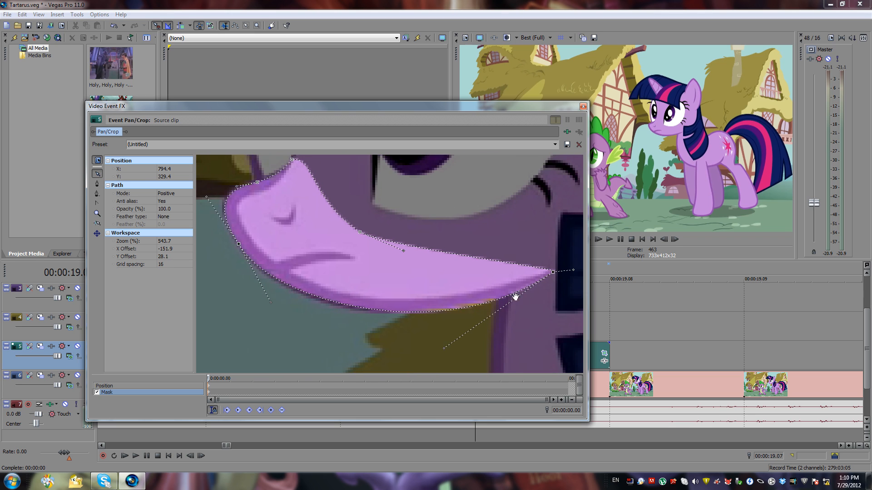
{"action": "left_click_drag", "start_coordinate": [445, 352], "coordinate": [411, 349]}
{"action": "left_click_drag", "start_coordinate": [397, 191], "coordinate": [485, 230]}
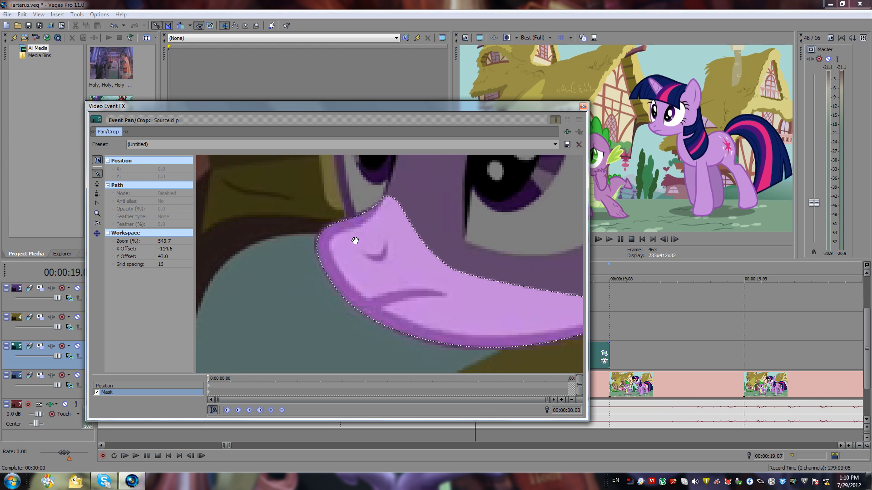
Set the muzzle mask's feather type to Both at 0.1%, check its outline and close the event's pan/crop settings
{"action": "right_click", "coordinate": [361, 215]}
{"action": "left_click", "coordinate": [357, 217]}
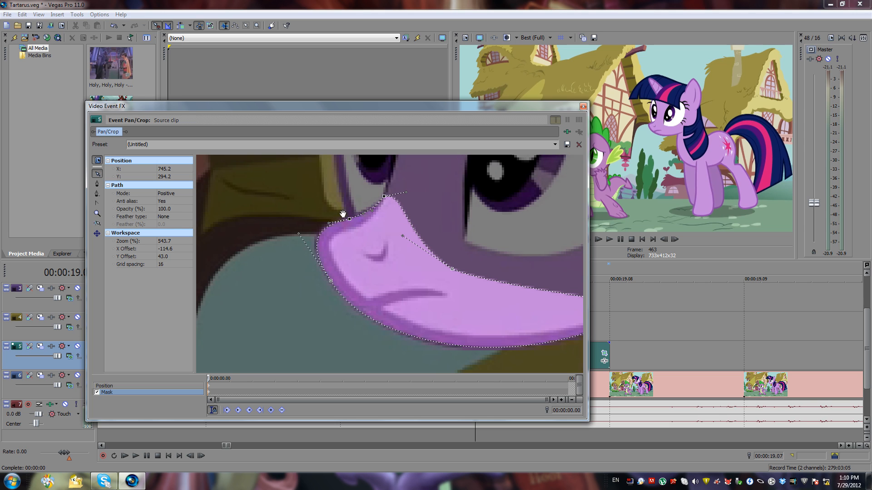
{"action": "left_click", "coordinate": [173, 218]}
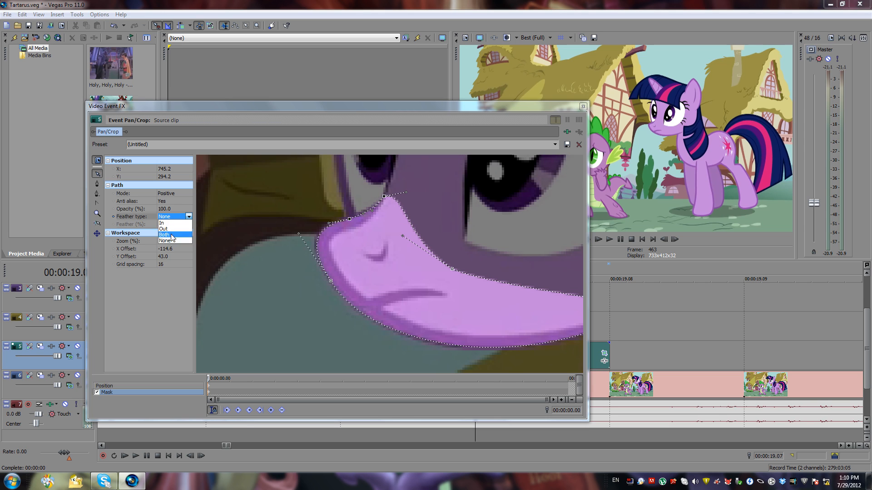
{"action": "left_click", "coordinate": [172, 234]}
{"action": "left_click", "coordinate": [174, 223]}
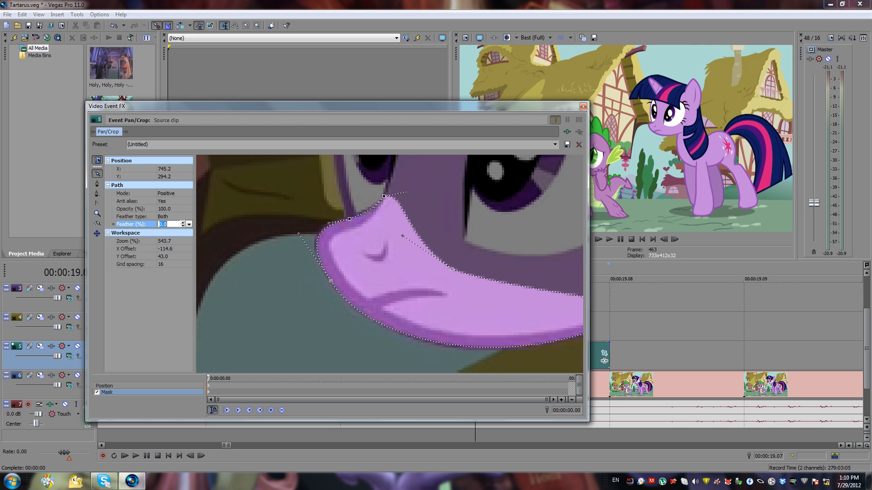
{"action": "key", "text": "Return"}
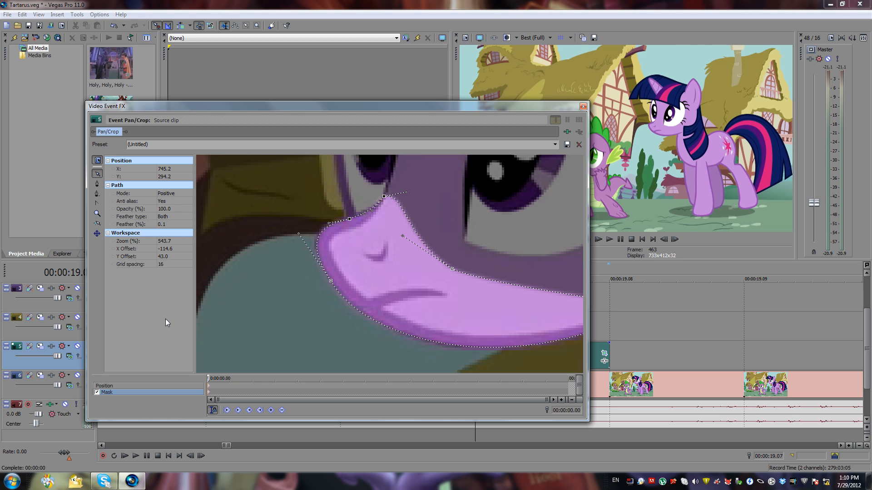
{"action": "left_click", "coordinate": [378, 248]}
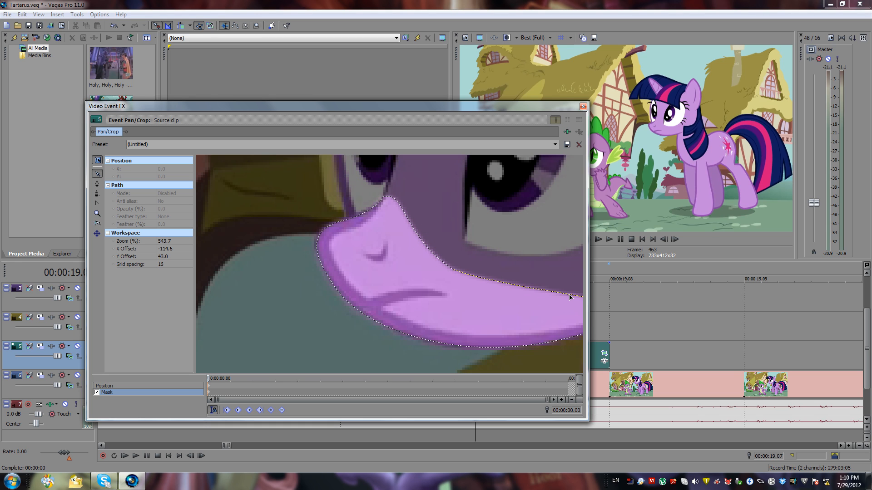
{"action": "left_click_drag", "start_coordinate": [491, 202], "coordinate": [408, 213]}
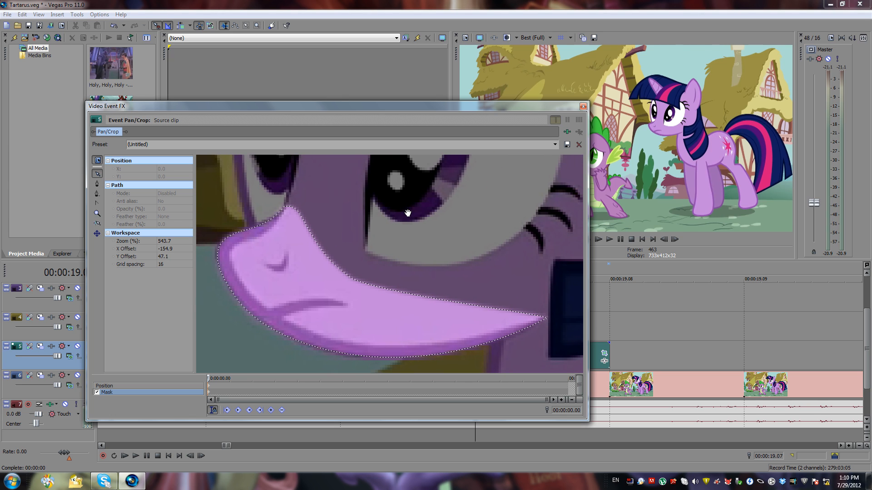
{"action": "scroll", "coordinate": [408, 213], "scroll_direction": "down", "scroll_amount": 2}
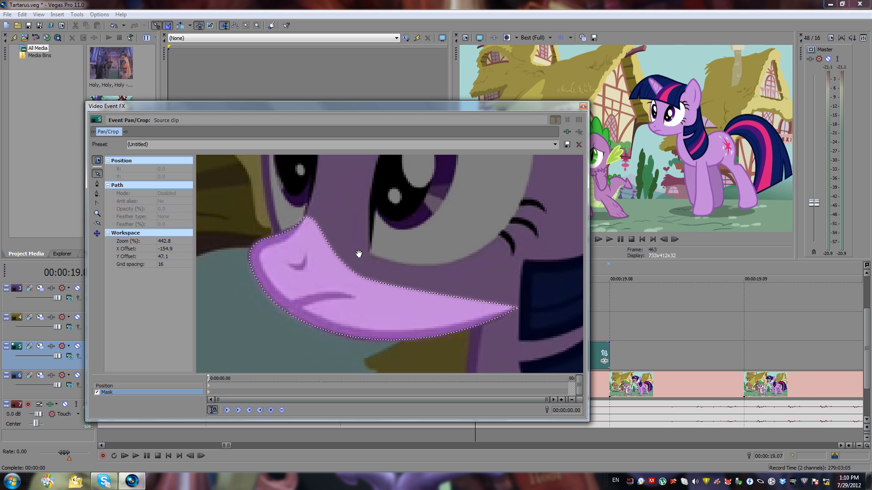
{"action": "left_click_drag", "start_coordinate": [359, 254], "coordinate": [409, 248]}
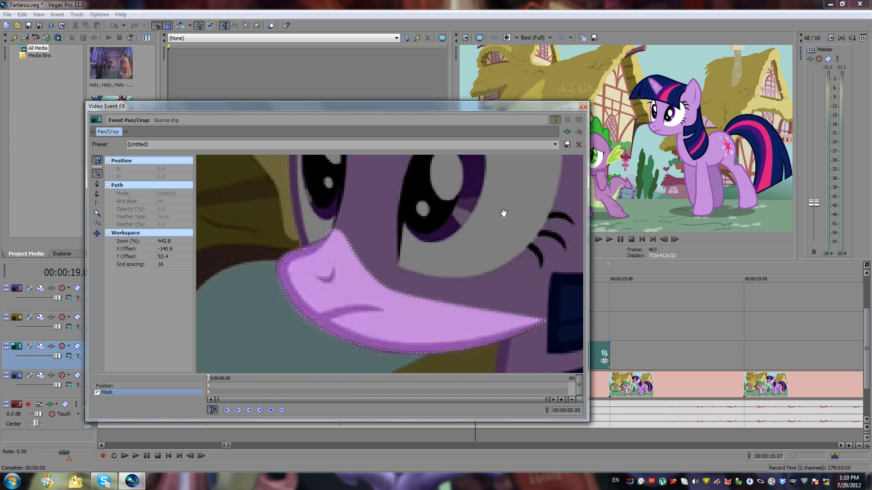
{"action": "left_click", "coordinate": [583, 106]}
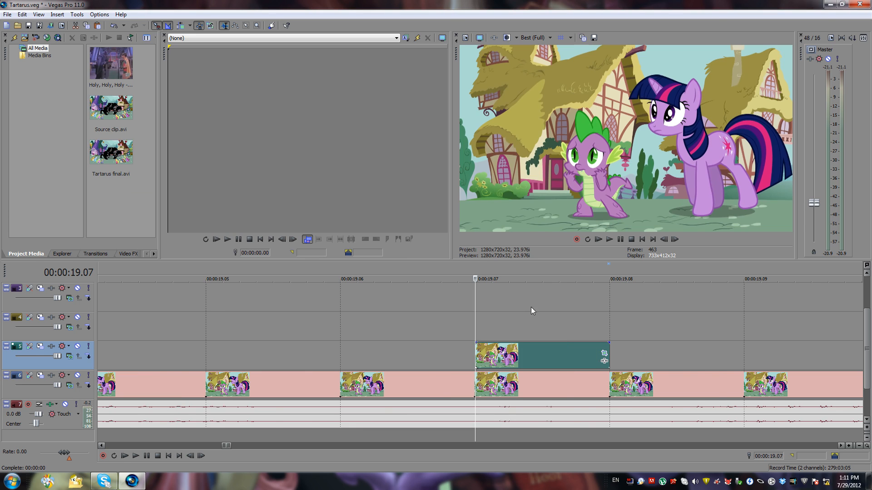
Step through the open-mouth frames and move the masked one-frame clip on track 5 to 00:00:19.12
{"action": "scroll", "coordinate": [555, 317], "scroll_direction": "down", "scroll_amount": 4}
{"action": "left_click", "coordinate": [556, 319]}
{"action": "key", "text": "Right"}
{"action": "key", "text": "Right"}
{"action": "key", "text": "Right"}
{"action": "key", "text": "Right"}
{"action": "key", "text": "Left"}
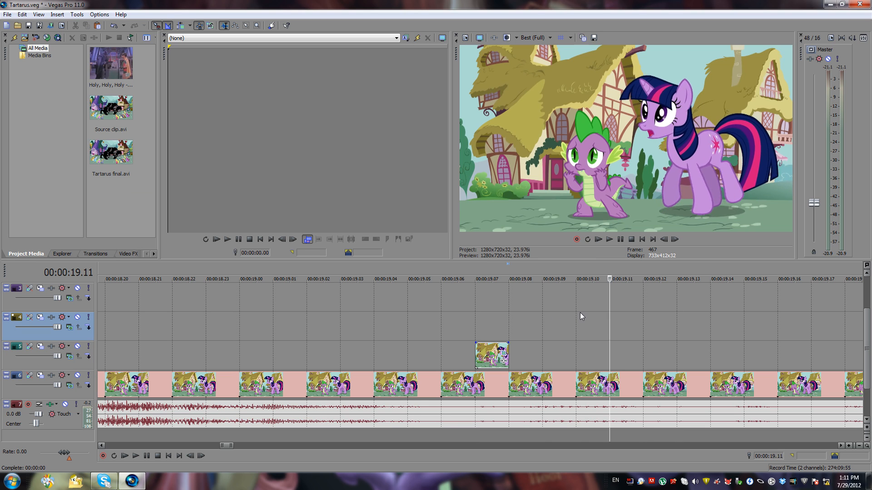
{"action": "left_click_drag", "start_coordinate": [489, 357], "coordinate": [641, 353]}
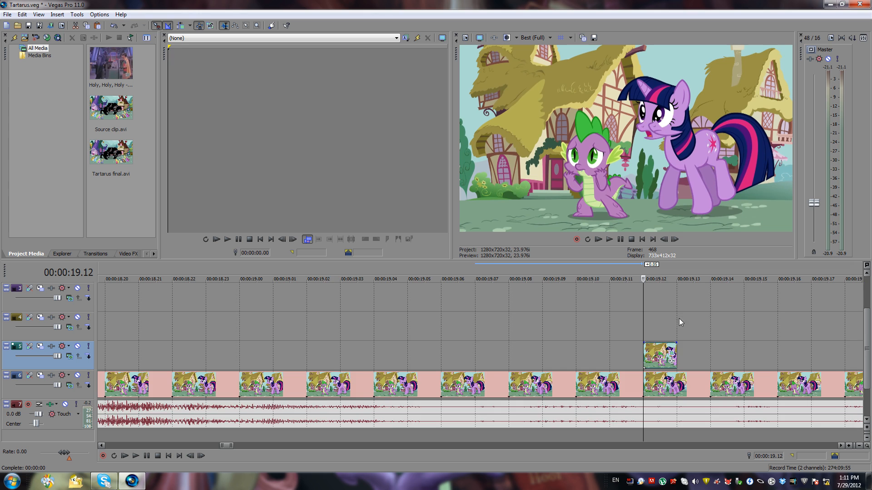
Reposition the masked clip's pan/crop frame to X Center 685.8 and Y Center 355.3, placing the closed mouth over the open one
{"action": "scroll", "coordinate": [678, 322], "scroll_direction": "up", "scroll_amount": 4}
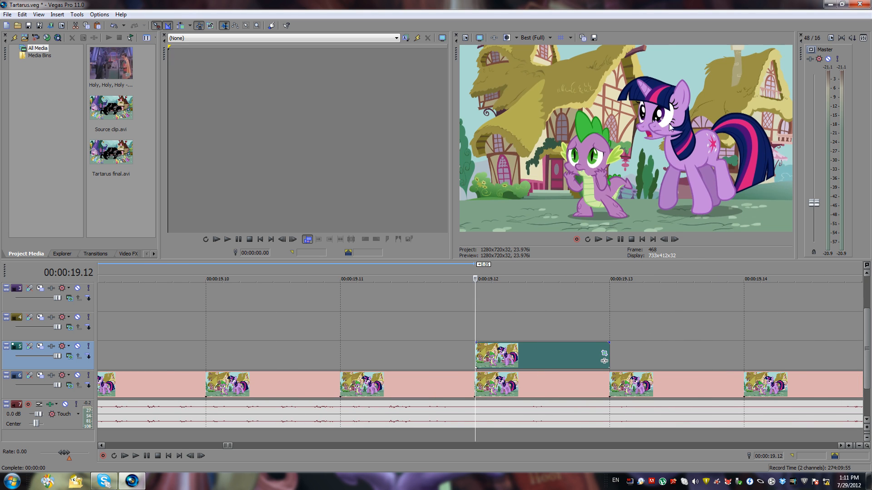
{"action": "left_click", "coordinate": [604, 356]}
{"action": "left_click", "coordinate": [208, 385]}
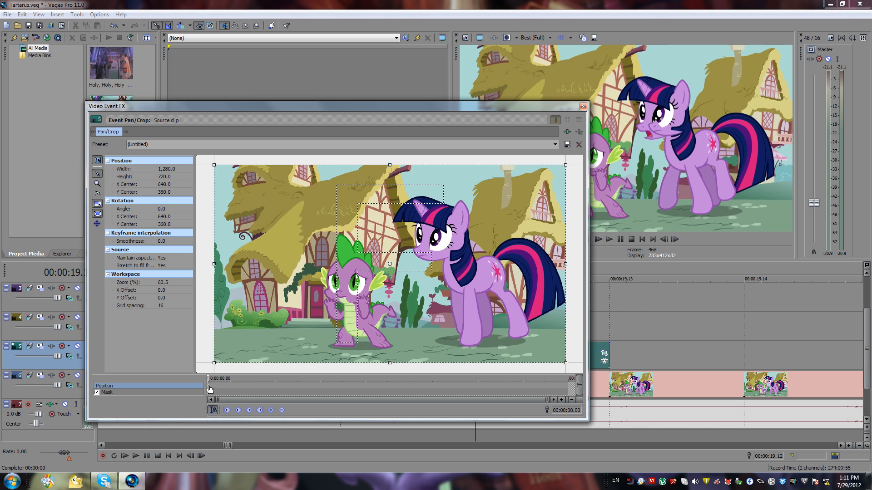
{"action": "scroll", "coordinate": [406, 259], "scroll_direction": "up", "scroll_amount": 3}
{"action": "left_click_drag", "start_coordinate": [406, 258], "coordinate": [430, 252]}
{"action": "left_click_drag", "start_coordinate": [501, 102], "coordinate": [432, 99]}
{"action": "mouse_move", "coordinate": [394, 210]}
{"action": "left_mouse_down"}
{"action": "mouse_move", "coordinate": [383, 210]}
{"action": "mouse_move", "coordinate": [399, 216]}
{"action": "left_mouse_up"}
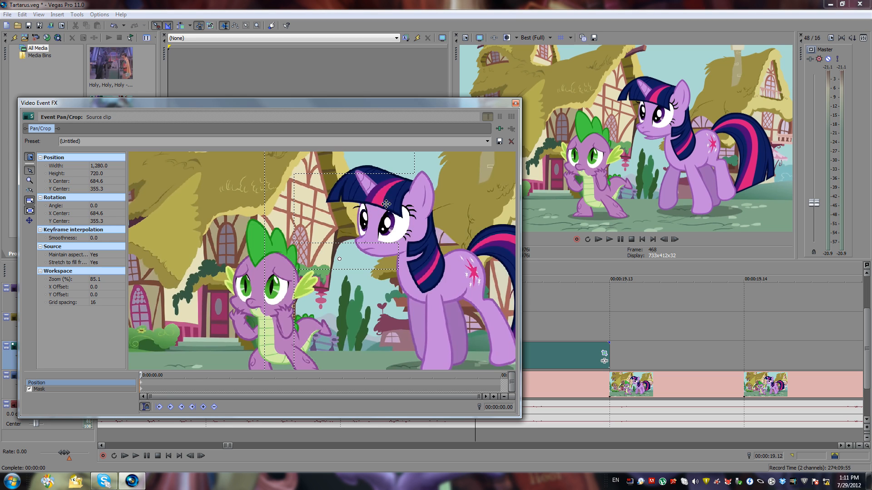
{"action": "mouse_move", "coordinate": [335, 223]}
{"action": "left_mouse_down"}
{"action": "mouse_move", "coordinate": [353, 232]}
{"action": "mouse_move", "coordinate": [335, 224]}
{"action": "left_mouse_up"}
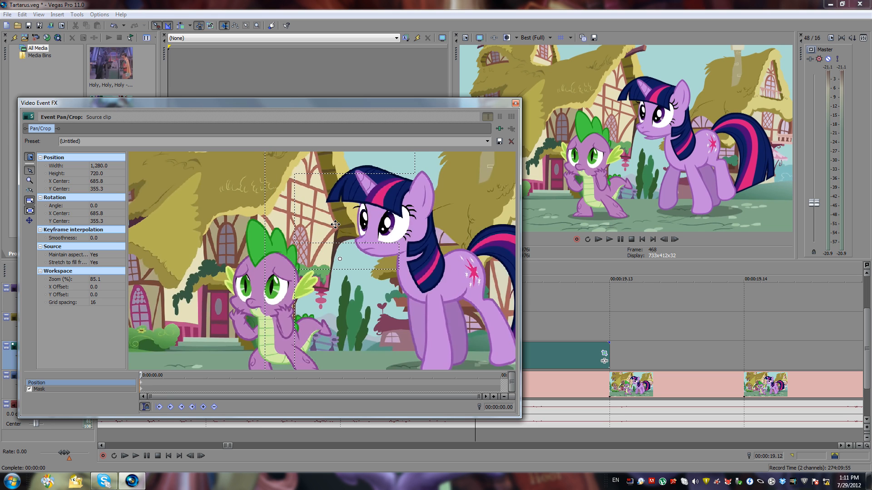
Nudge the masked clip's pan/crop frame to Y Center 358.0, raising the closed mouth slightly on the muzzle
{"action": "scroll", "coordinate": [358, 228], "scroll_direction": "up", "scroll_amount": 5}
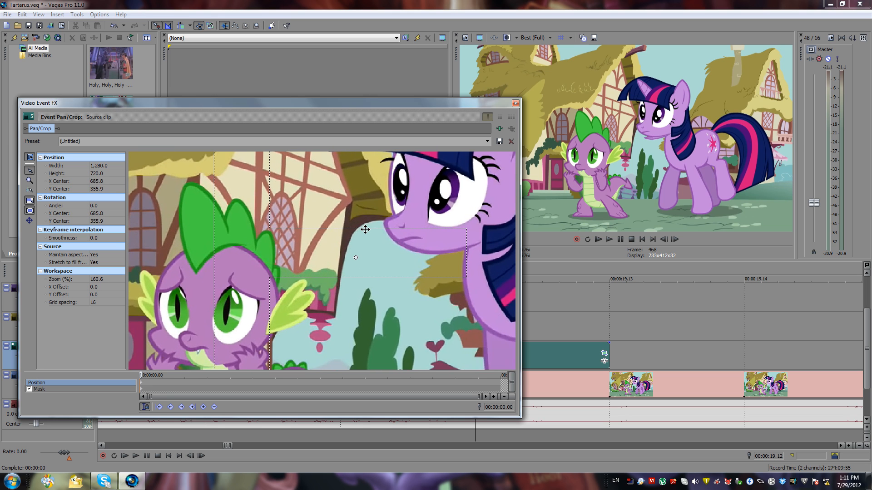
{"action": "left_click_drag", "start_coordinate": [365, 229], "coordinate": [365, 230]}
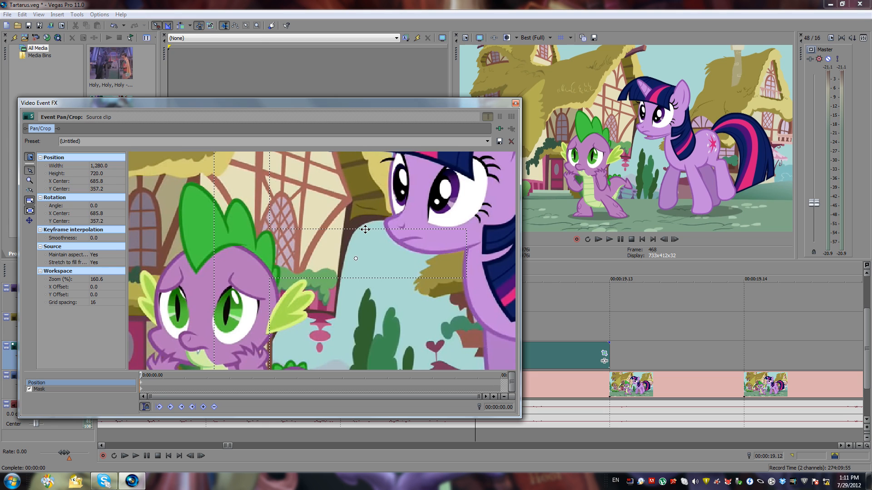
{"action": "scroll", "coordinate": [409, 237], "scroll_direction": "down", "scroll_amount": 2}
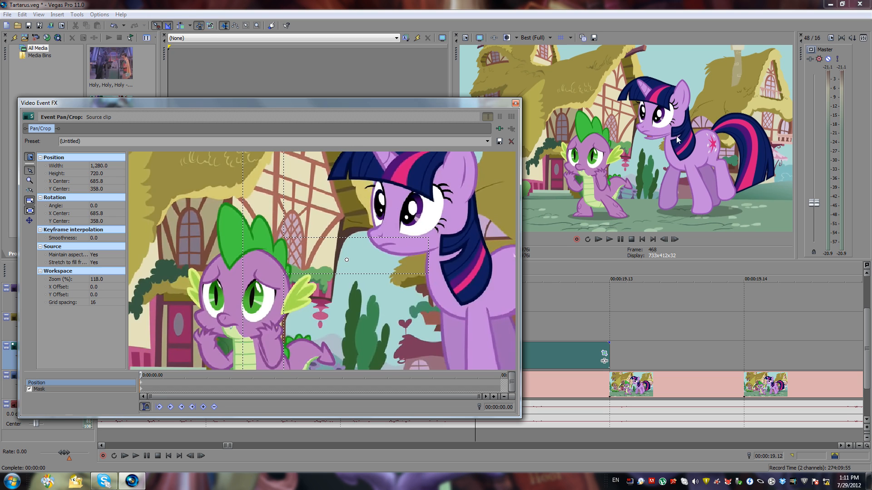
{"action": "key", "text": "Up"}
{"action": "scroll", "coordinate": [464, 210], "scroll_direction": "down", "scroll_amount": 5}
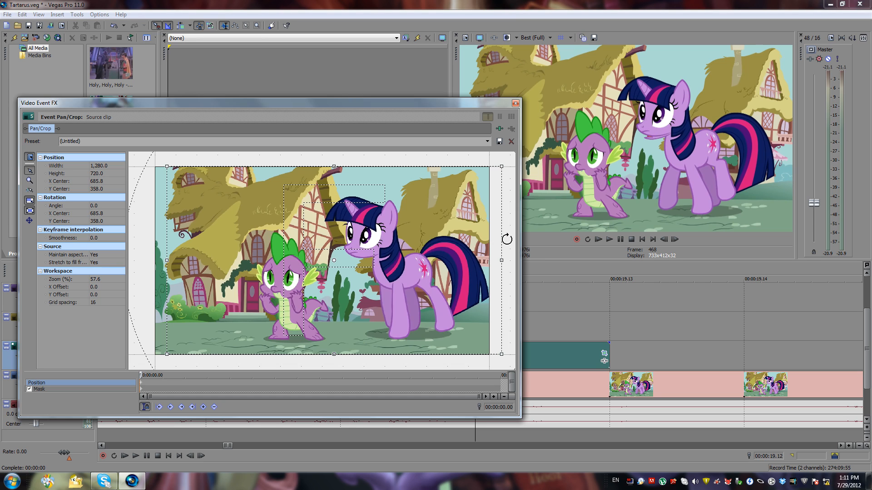
Rotate the pan/crop frame to an angle of -5.2 and reposition it at X Center 691.0, Y Center 365.9
{"action": "scroll", "coordinate": [507, 238], "scroll_direction": "down", "scroll_amount": 1}
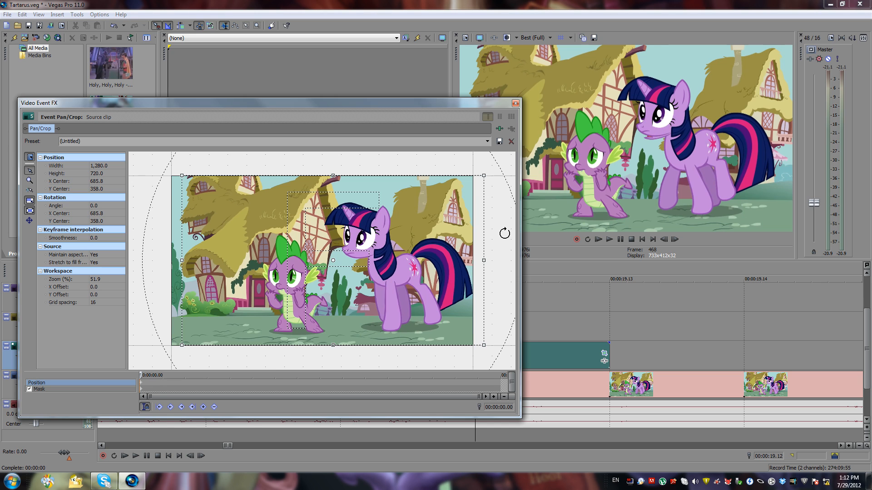
{"action": "scroll", "coordinate": [485, 233], "scroll_direction": "down", "scroll_amount": 3}
{"action": "left_click_drag", "start_coordinate": [465, 236], "coordinate": [465, 220]}
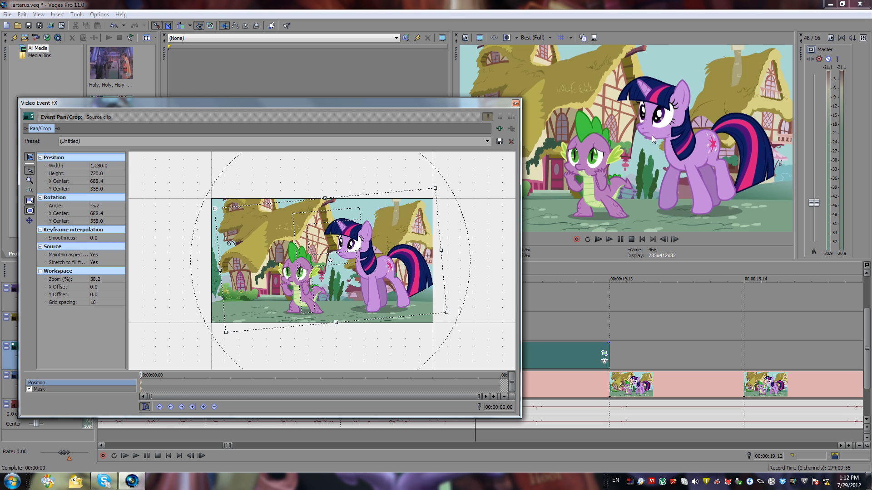
{"action": "left_click_drag", "start_coordinate": [358, 233], "coordinate": [372, 235]}
{"action": "scroll", "coordinate": [370, 234], "scroll_direction": "up", "scroll_amount": 5}
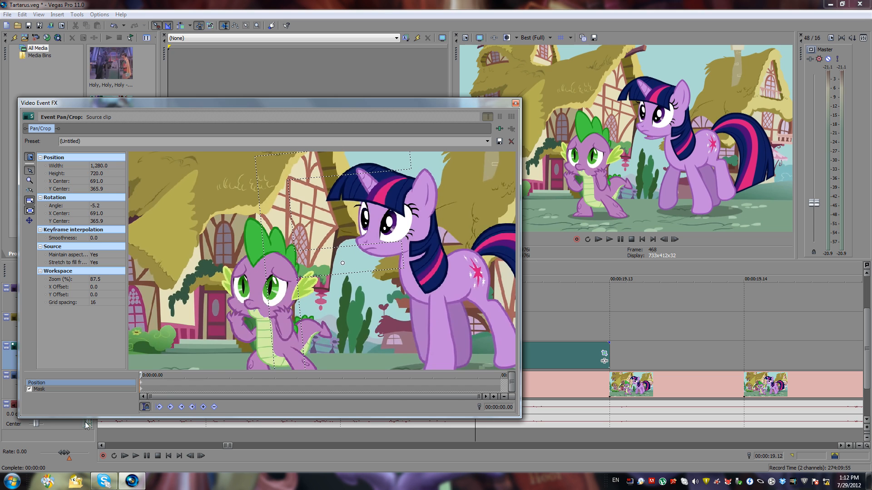
Bulge the muzzle mask's upper edge near the unicorn's mane by adjusting the tangent at its rear jaw point
{"action": "left_click", "coordinate": [141, 387]}
{"action": "scroll", "coordinate": [469, 206], "scroll_direction": "up", "scroll_amount": 5}
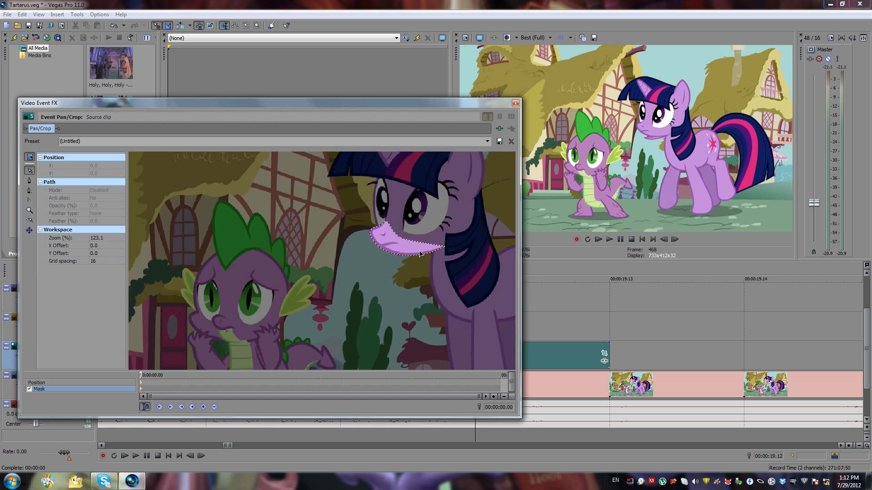
{"action": "scroll", "coordinate": [398, 213], "scroll_direction": "up", "scroll_amount": 5}
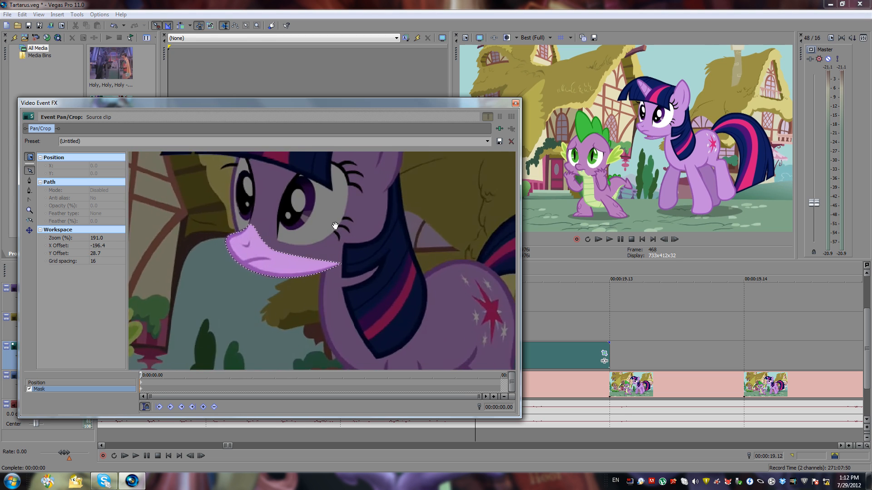
{"action": "scroll", "coordinate": [359, 232], "scroll_direction": "up", "scroll_amount": 9}
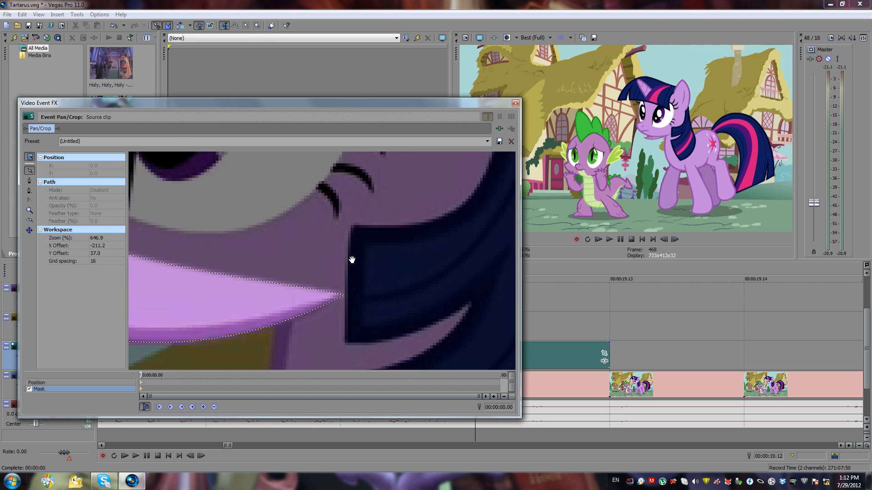
{"action": "left_click", "coordinate": [346, 304]}
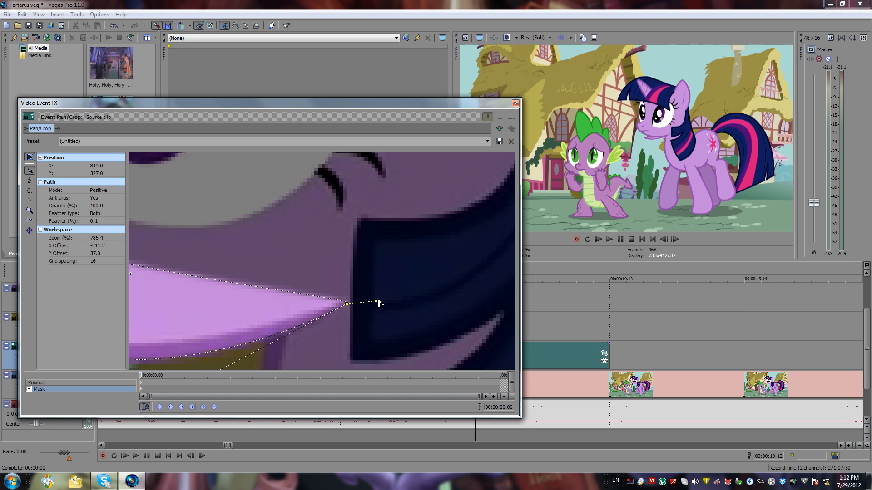
{"action": "left_click_drag", "start_coordinate": [406, 290], "coordinate": [450, 293]}
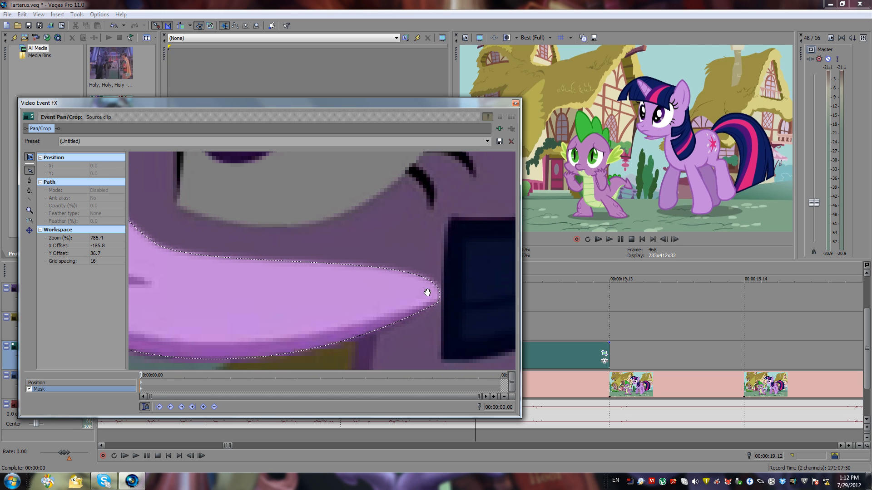
Fit the lower-edge tangent at the mask's rear point to the jaw outline, check the mask and close the pan/crop settings
{"action": "left_click", "coordinate": [434, 305]}
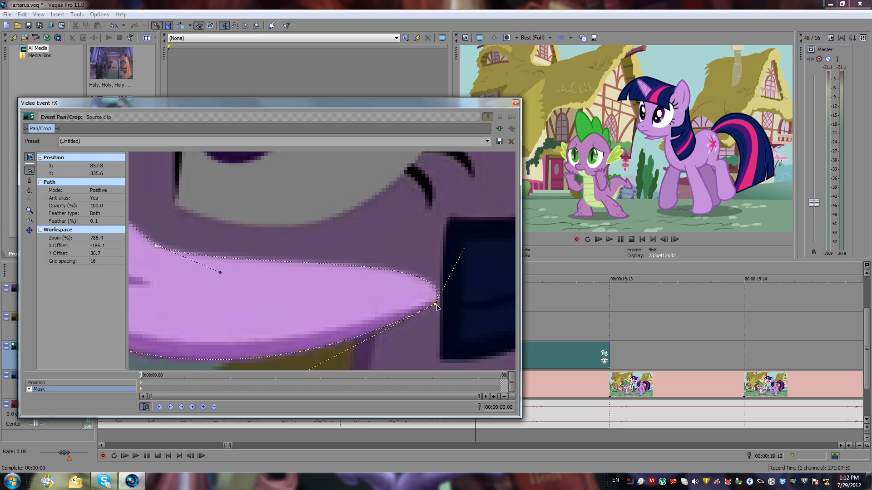
{"action": "left_click", "coordinate": [346, 317]}
{"action": "scroll", "coordinate": [346, 318], "scroll_direction": "down", "scroll_amount": 2}
{"action": "left_click", "coordinate": [342, 325]}
{"action": "left_click_drag", "start_coordinate": [342, 325], "coordinate": [264, 348]}
{"action": "scroll", "coordinate": [284, 353], "scroll_direction": "down", "scroll_amount": 1}
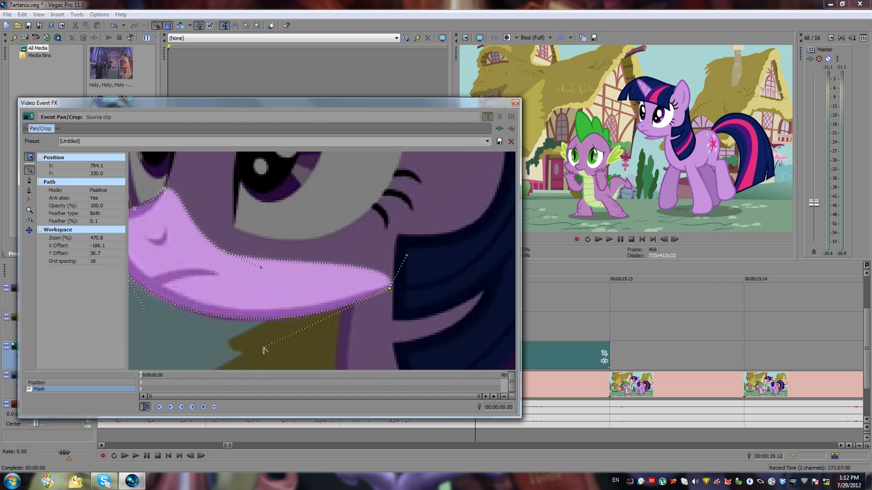
{"action": "left_click", "coordinate": [467, 261]}
{"action": "left_click_drag", "start_coordinate": [426, 262], "coordinate": [439, 276]}
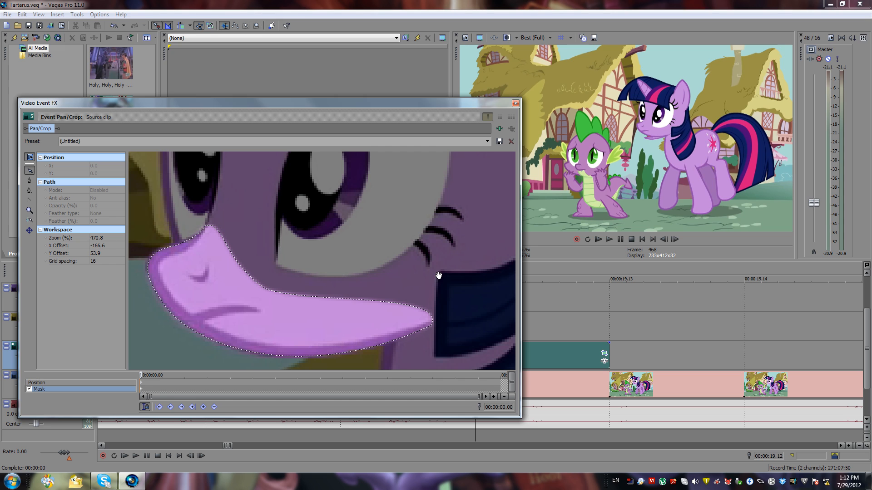
{"action": "scroll", "coordinate": [425, 273], "scroll_direction": "down", "scroll_amount": 3}
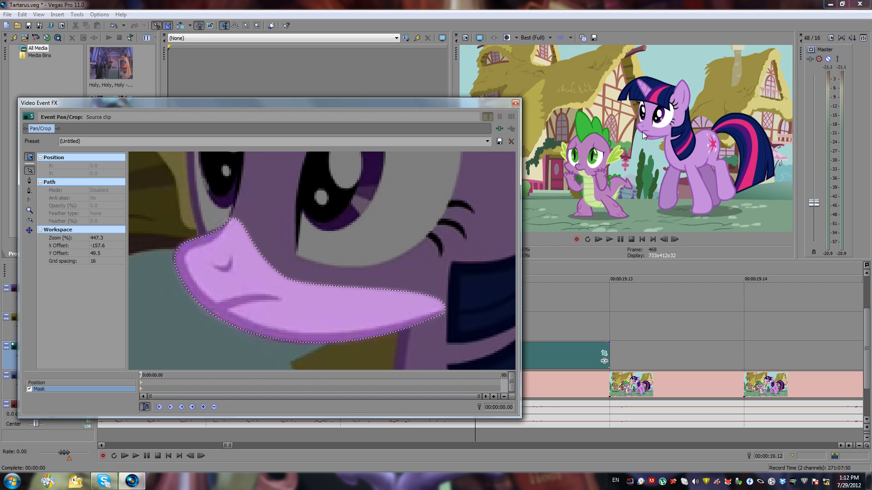
{"action": "left_click", "coordinate": [515, 104]}
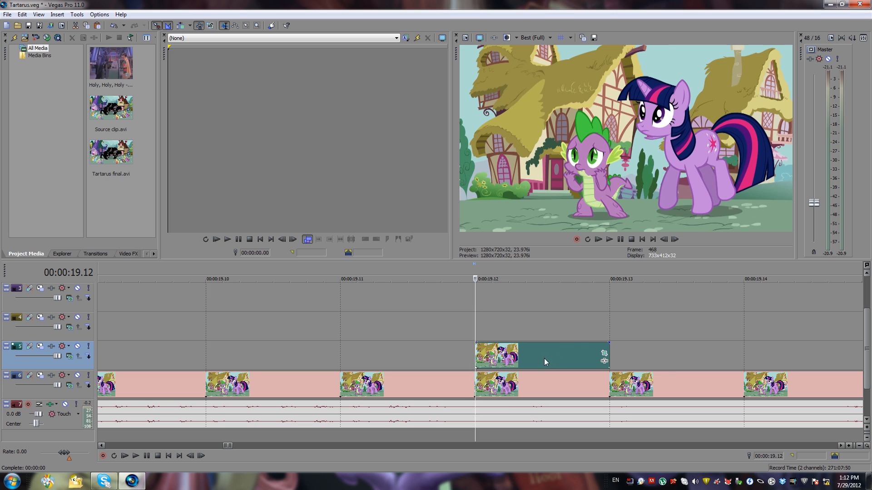
Move the masked one-frame clip from track 5 up to track 4, keeping it at 00:00:19.12
{"action": "left_click_drag", "start_coordinate": [544, 331], "coordinate": [538, 330]}
{"action": "scroll", "coordinate": [550, 301], "scroll_direction": "down", "scroll_amount": 10}
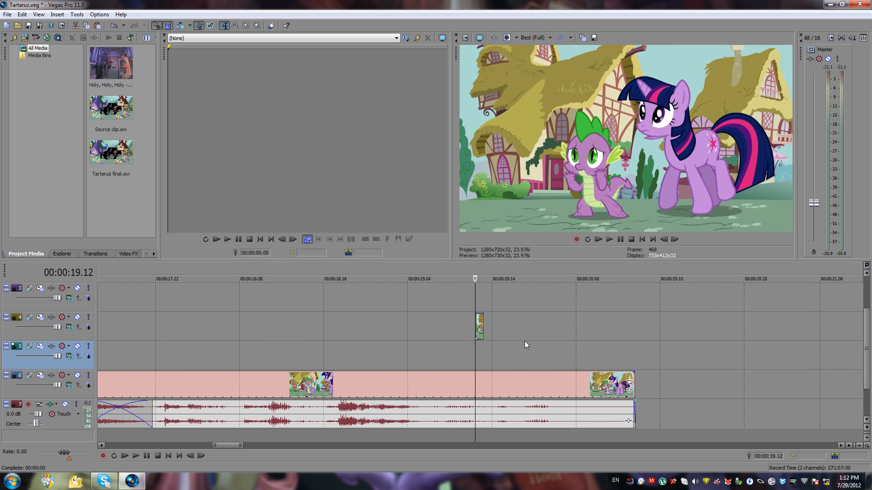
{"action": "scroll", "coordinate": [504, 352], "scroll_direction": "down", "scroll_amount": 3}
{"action": "scroll", "coordinate": [487, 338], "scroll_direction": "up", "scroll_amount": 2}
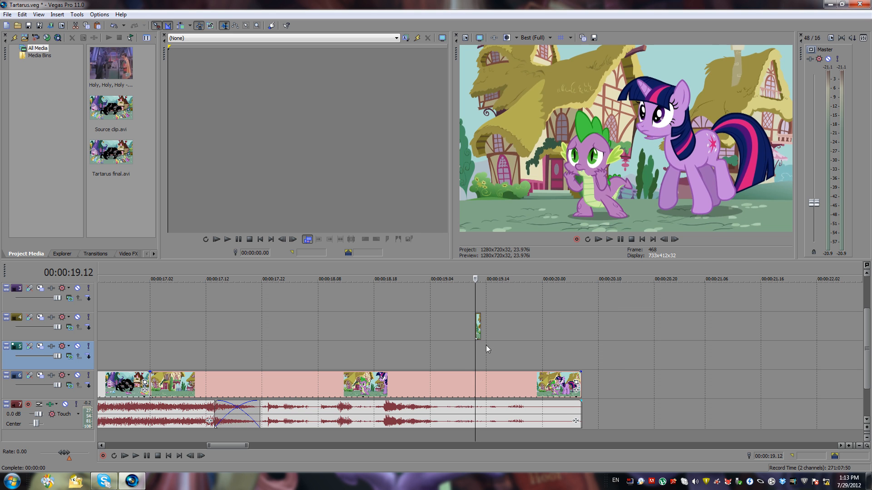
Copy the original shot from track 6 and paste it onto track 5, aligned with the shot's start
{"action": "left_click", "coordinate": [437, 357]}
{"action": "left_click_drag", "start_coordinate": [437, 357], "coordinate": [411, 346]}
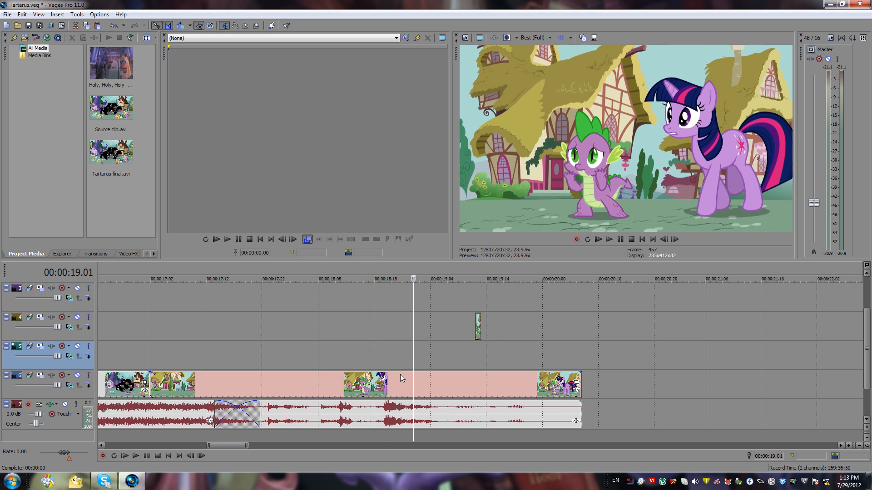
{"action": "left_click", "coordinate": [396, 386]}
{"action": "key", "text": "ctrl+c"}
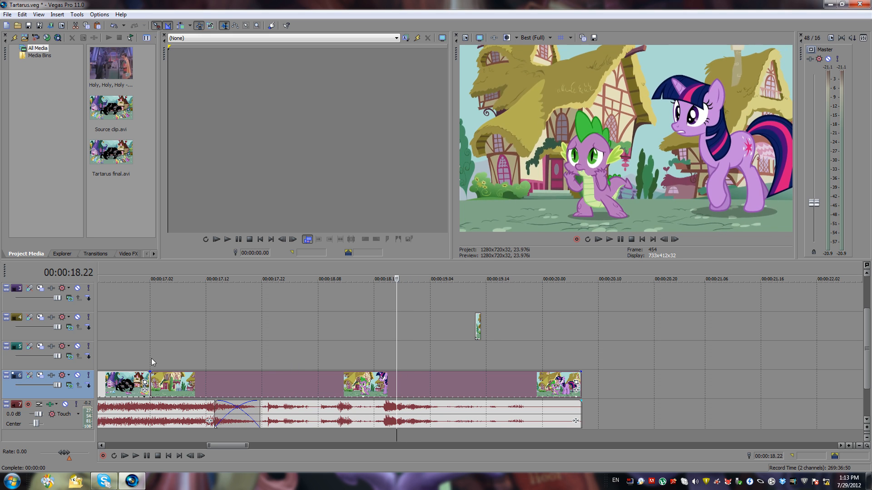
{"action": "left_click", "coordinate": [152, 362]}
{"action": "key", "text": "ctrl+v"}
Trim the pasted track 5 clip to the single frame at 00:00:18.23 and move it to 00:00:19.12 beneath the masked clip
{"action": "left_click", "coordinate": [362, 357]}
{"action": "left_click", "coordinate": [351, 356]}
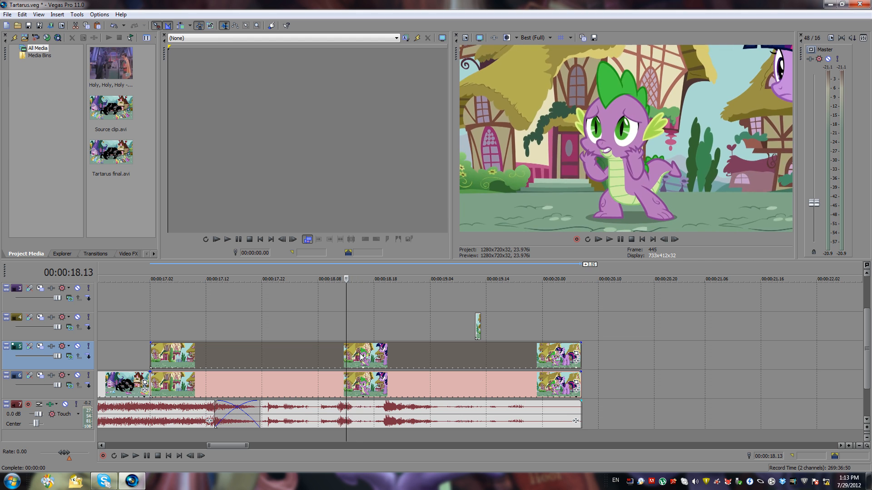
{"action": "left_click_drag", "start_coordinate": [350, 355], "coordinate": [400, 349]}
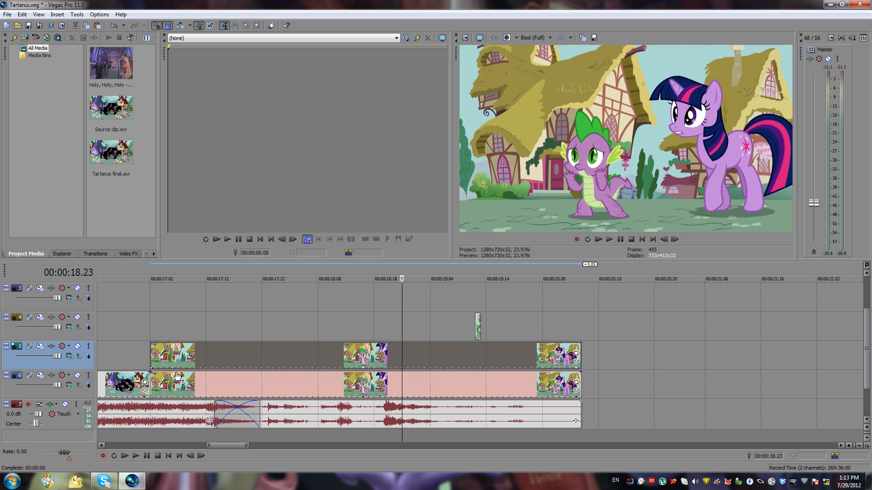
{"action": "left_click_drag", "start_coordinate": [152, 359], "coordinate": [402, 358]}
{"action": "left_click_drag", "start_coordinate": [582, 346], "coordinate": [478, 353]}
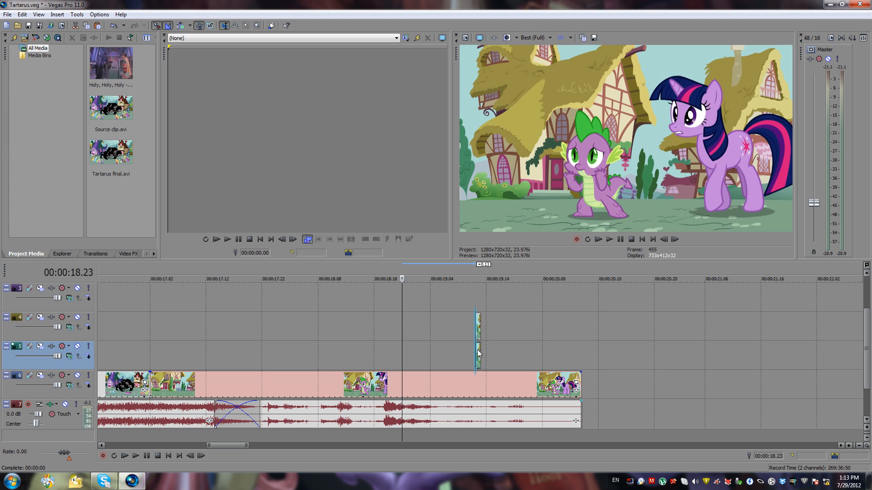
{"action": "left_click", "coordinate": [478, 305]}
{"action": "scroll", "coordinate": [478, 305], "scroll_direction": "up", "scroll_amount": 10}
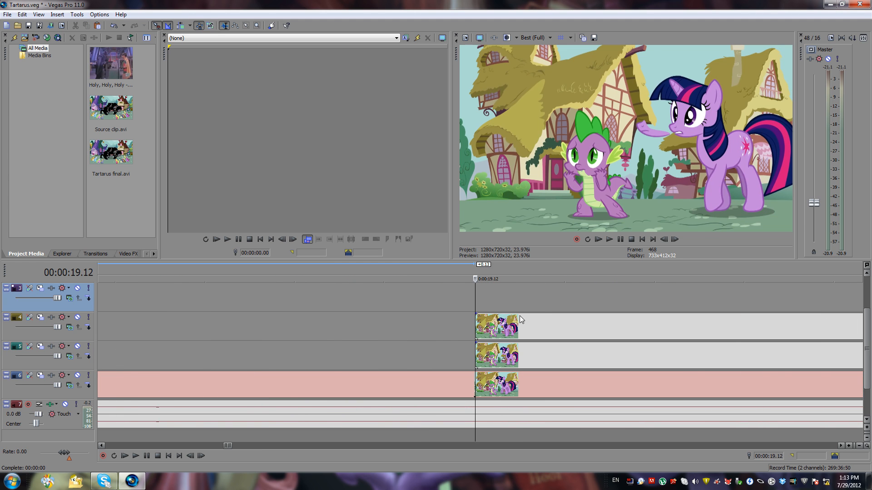
{"action": "left_click", "coordinate": [648, 361]}
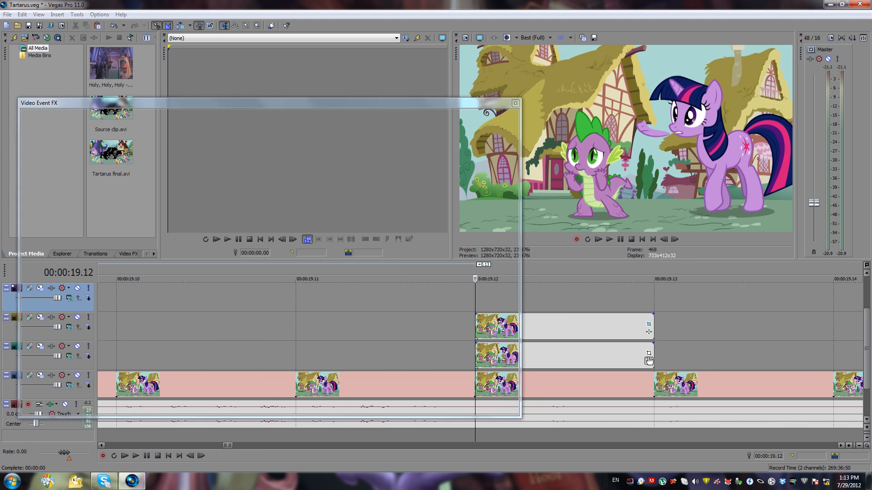
{"action": "left_click", "coordinate": [736, 128]}
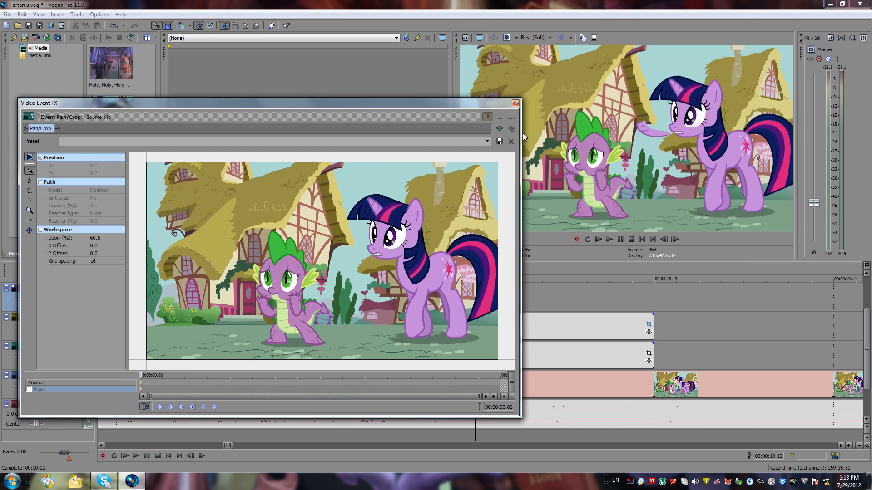
{"action": "left_click", "coordinate": [516, 104]}
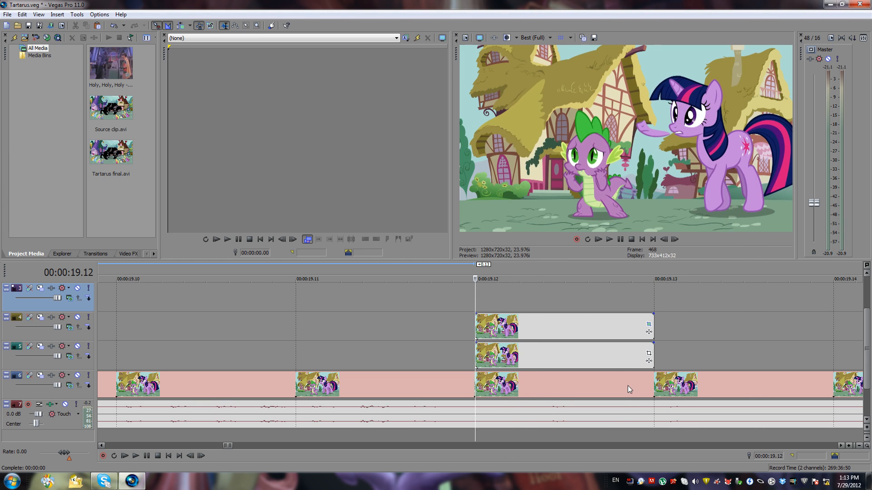
Open the track 5 frame's pan/crop settings and draw a closed four-point mask over the sky beside the house
{"action": "left_click", "coordinate": [649, 354]}
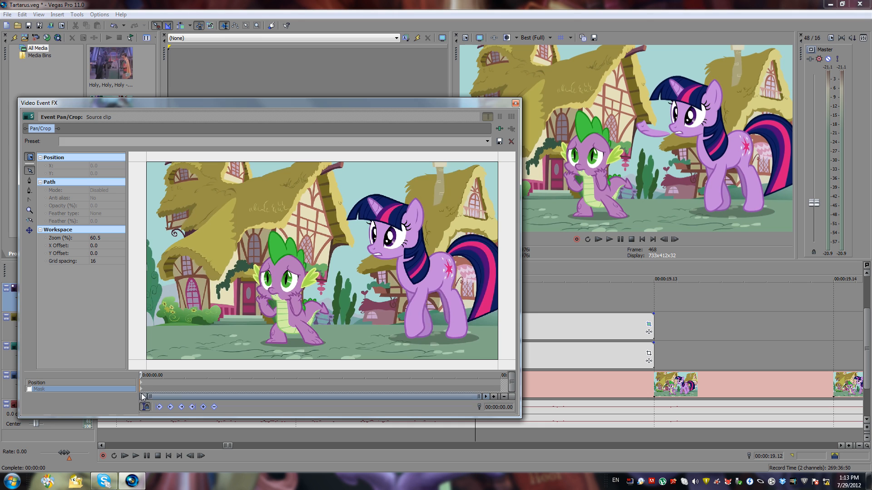
{"action": "scroll", "coordinate": [382, 276], "scroll_direction": "up", "scroll_amount": 8}
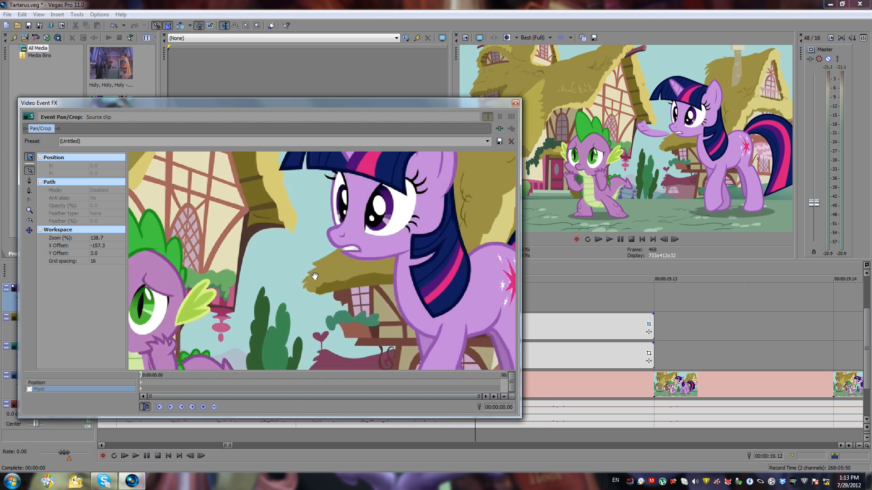
{"action": "scroll", "coordinate": [335, 277], "scroll_direction": "up", "scroll_amount": 2}
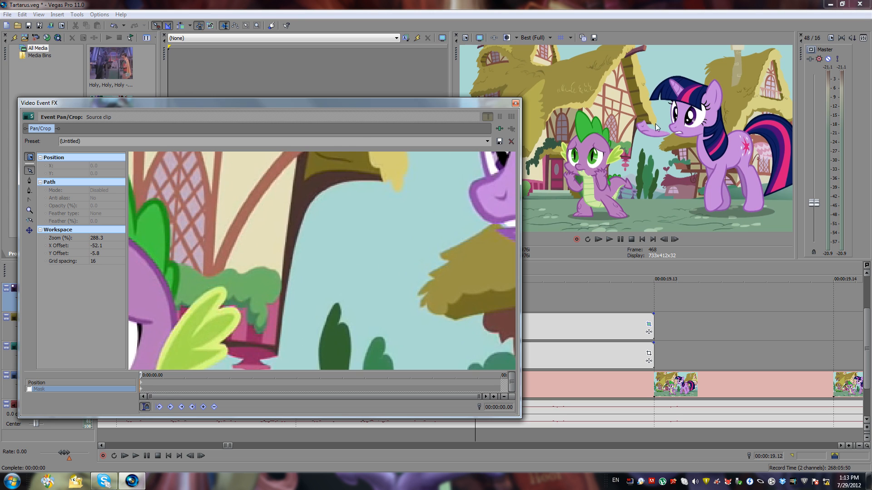
{"action": "mouse_move", "coordinate": [342, 278]}
{"action": "left_mouse_down"}
{"action": "mouse_move", "coordinate": [332, 263]}
{"action": "mouse_move", "coordinate": [335, 276]}
{"action": "left_mouse_up"}
{"action": "left_click", "coordinate": [30, 180]}
{"action": "left_click", "coordinate": [279, 243]}
{"action": "left_click", "coordinate": [406, 241]}
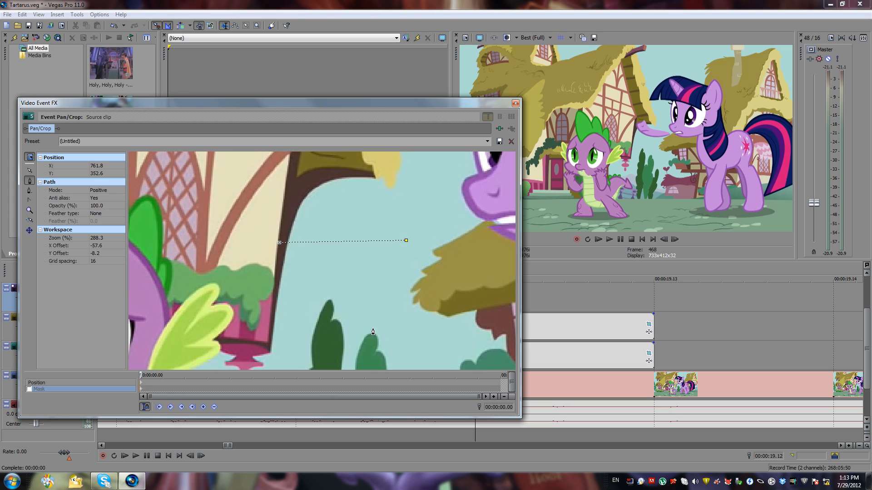
{"action": "left_click", "coordinate": [368, 345]}
{"action": "left_click", "coordinate": [275, 333]}
{"action": "left_click", "coordinate": [280, 242]}
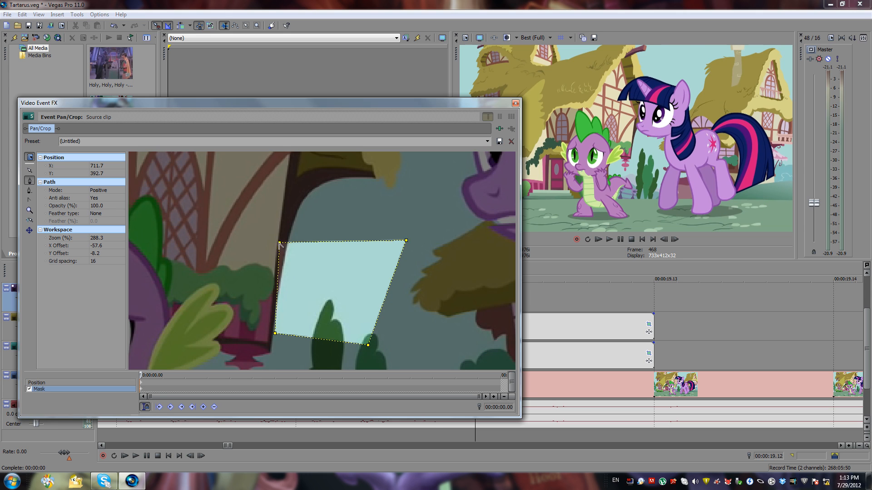
Move the sky mask's corners to form a wide patch reaching from the house's edge to the thatched roof
{"action": "left_click", "coordinate": [29, 171]}
{"action": "left_click", "coordinate": [281, 245]}
{"action": "left_click_drag", "start_coordinate": [279, 243], "coordinate": [284, 250]}
{"action": "left_click_drag", "start_coordinate": [407, 242], "coordinate": [409, 213]}
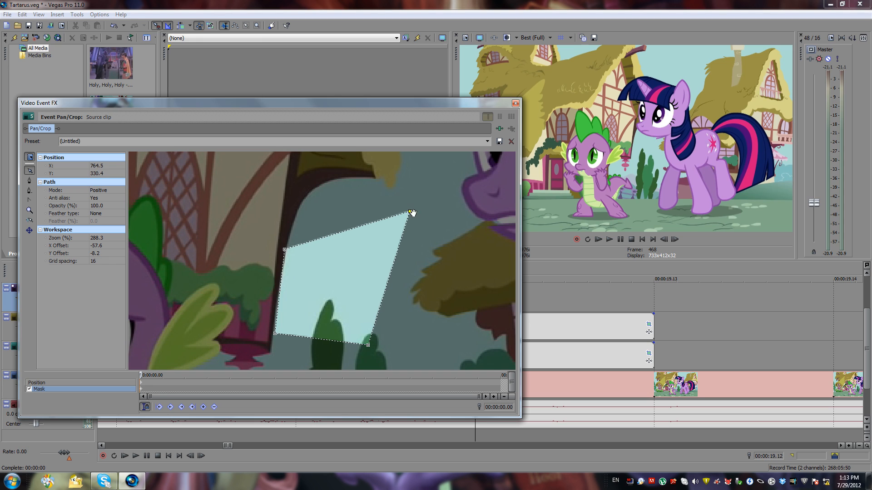
{"action": "left_click_drag", "start_coordinate": [368, 345], "coordinate": [454, 323]}
{"action": "left_click_drag", "start_coordinate": [410, 213], "coordinate": [437, 238]}
{"action": "left_click_drag", "start_coordinate": [453, 324], "coordinate": [419, 311]}
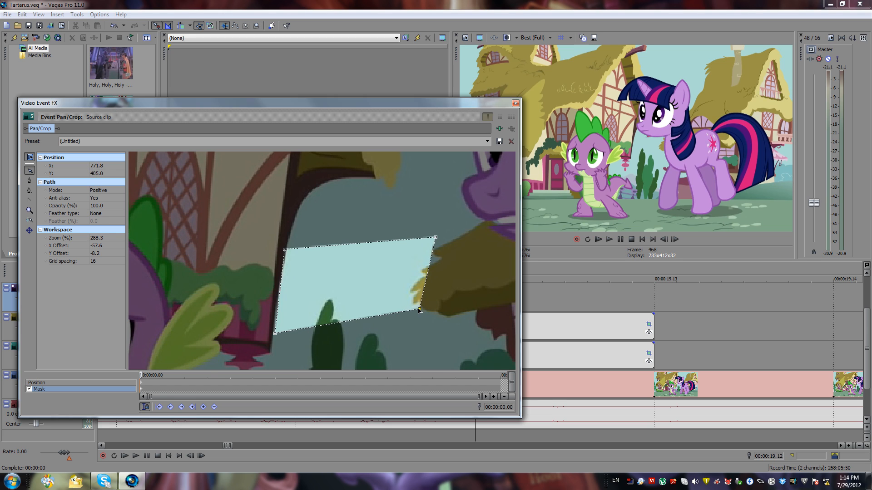
Move the sky mask's upper corners to about X 789.9, Y 352.3 and X 656.3, Y 339.8, and close the pan/crop settings
{"action": "left_click_drag", "start_coordinate": [436, 237], "coordinate": [444, 240]}
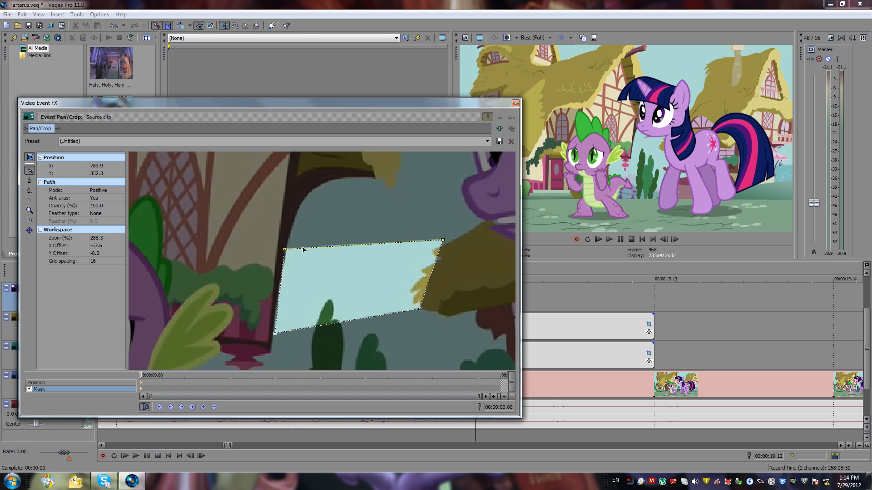
{"action": "left_click_drag", "start_coordinate": [284, 250], "coordinate": [268, 226]}
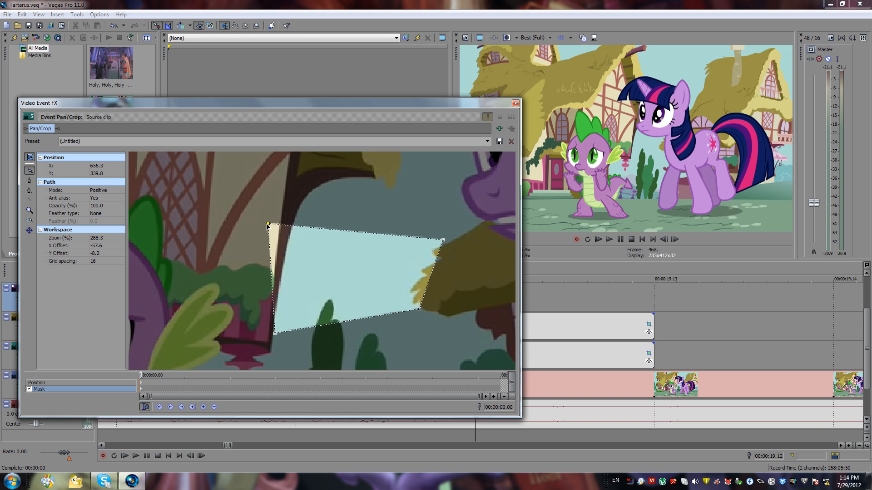
{"action": "left_click", "coordinate": [441, 205]}
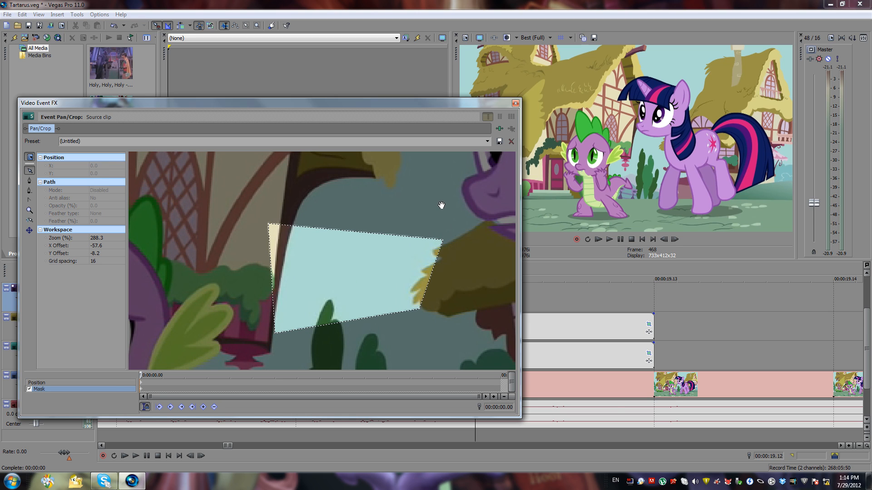
{"action": "left_click", "coordinate": [515, 103]}
Compare the character's mouth and head position frame by frame between 00:00:19.11 and 00:00:19.14
{"action": "scroll", "coordinate": [575, 306], "scroll_direction": "down", "scroll_amount": 5}
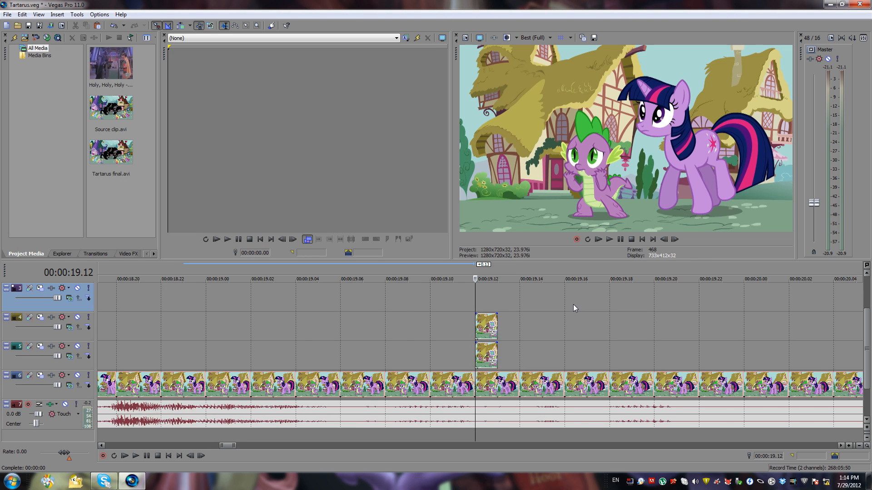
{"action": "scroll", "coordinate": [573, 304], "scroll_direction": "up", "scroll_amount": 1}
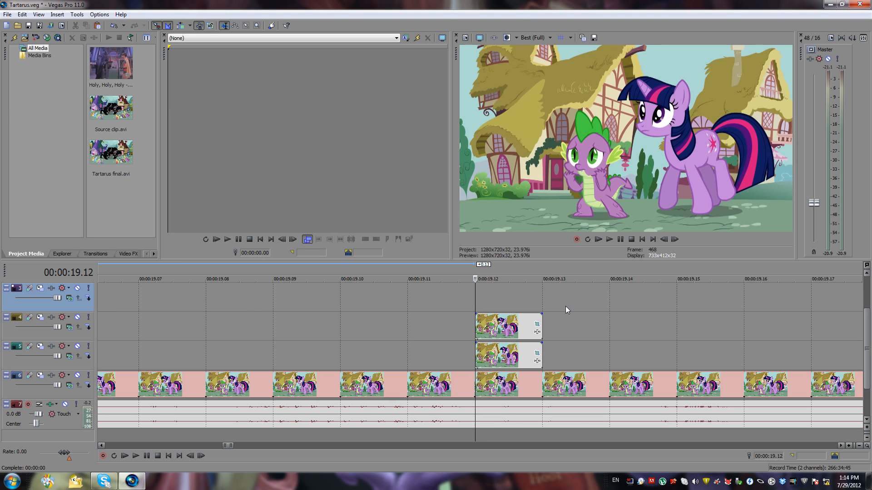
{"action": "left_click", "coordinate": [566, 306]}
{"action": "left_click", "coordinate": [610, 295]}
{"action": "left_click", "coordinate": [545, 295]}
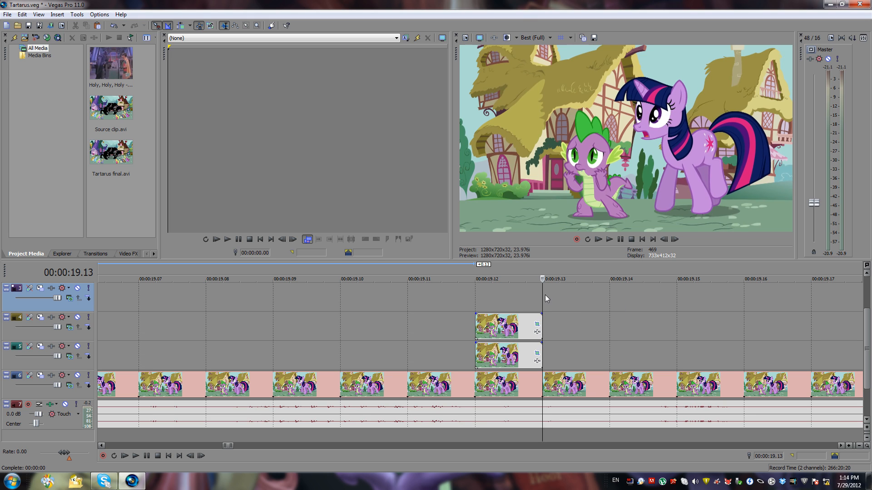
{"action": "left_click", "coordinate": [489, 303]}
{"action": "left_click", "coordinate": [414, 302]}
{"action": "left_click", "coordinate": [540, 298]}
{"action": "left_click", "coordinate": [545, 295]}
{"action": "left_click", "coordinate": [601, 296]}
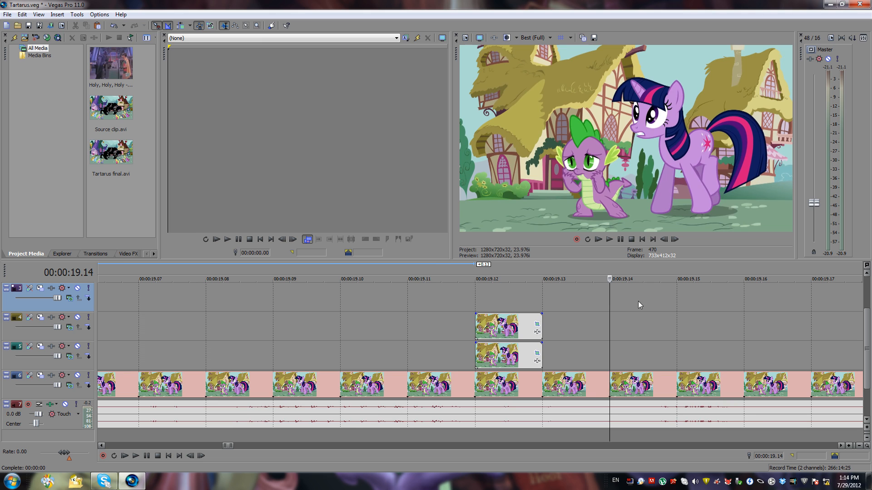
{"action": "scroll", "coordinate": [639, 301], "scroll_direction": "down", "scroll_amount": 2}
{"action": "key", "text": "Left"}
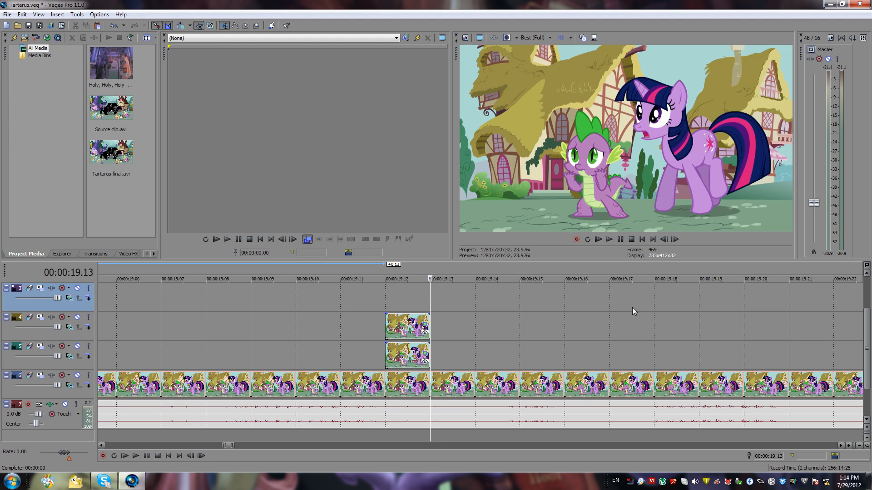
{"action": "left_click", "coordinate": [478, 295]}
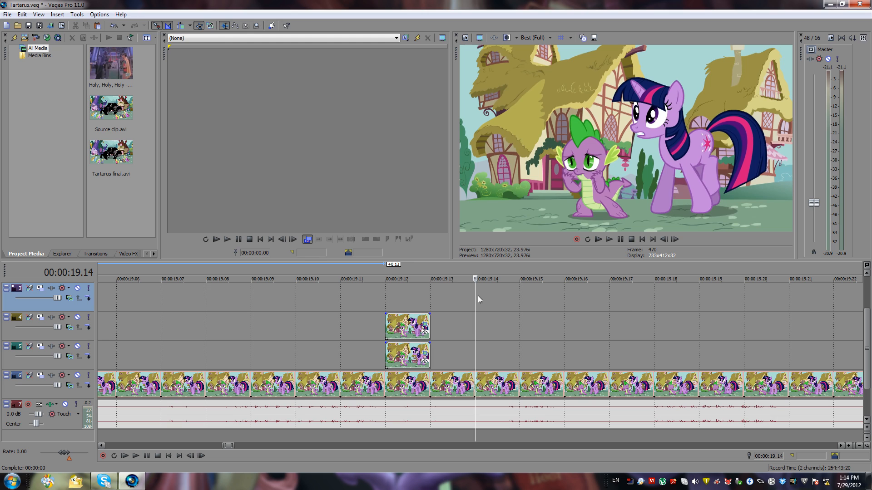
{"action": "left_click", "coordinate": [433, 296]}
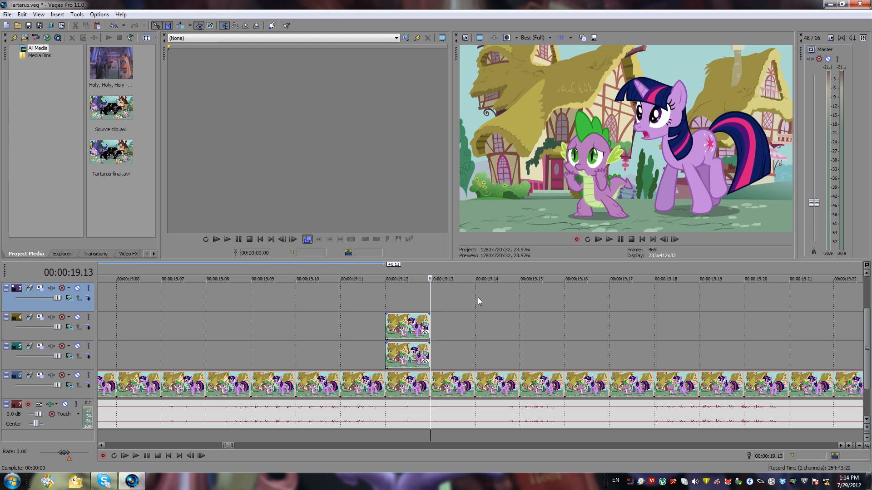
{"action": "key", "text": "Right"}
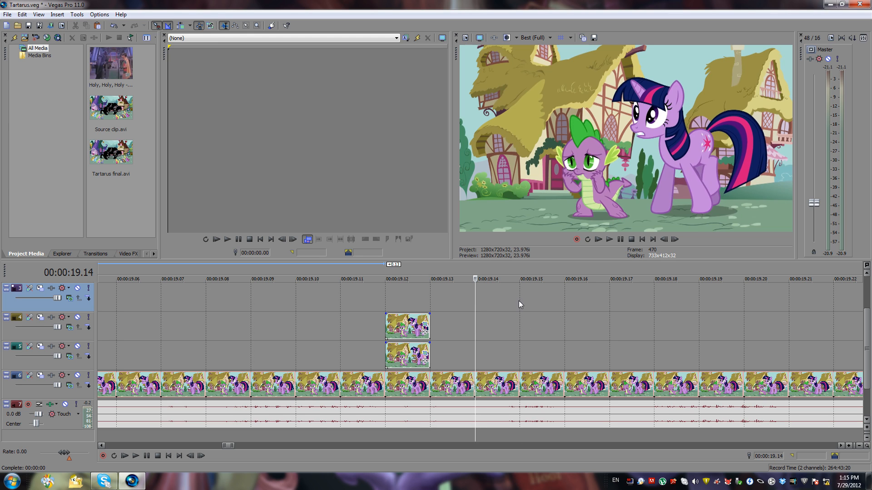
{"action": "left_click", "coordinate": [435, 294]}
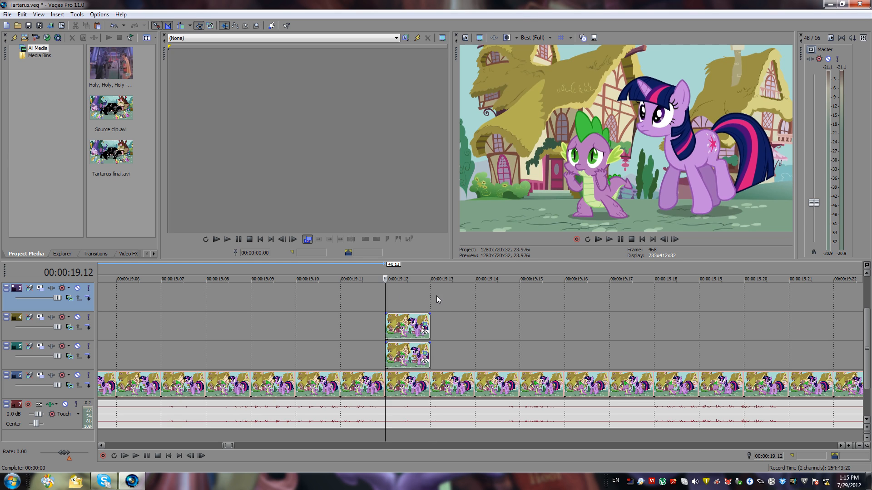
{"action": "left_click", "coordinate": [445, 315]}
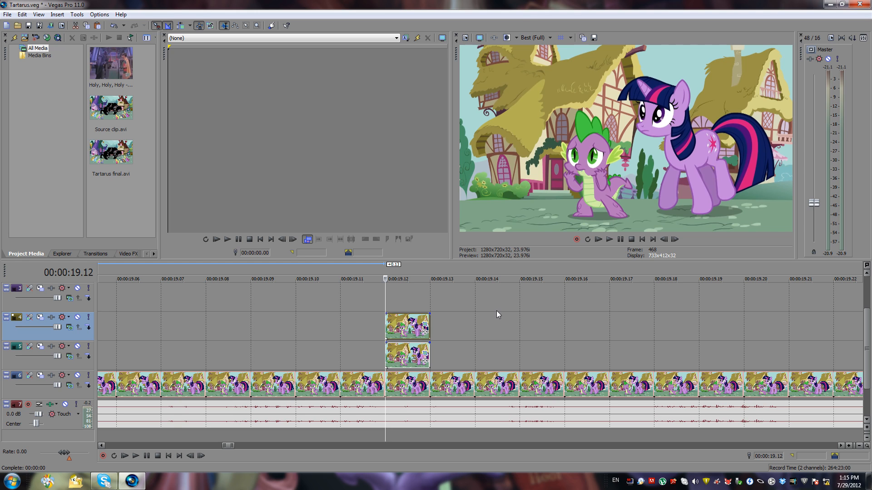
{"action": "left_click", "coordinate": [383, 299]}
{"action": "key", "text": "Left"}
{"action": "key", "text": "Right"}
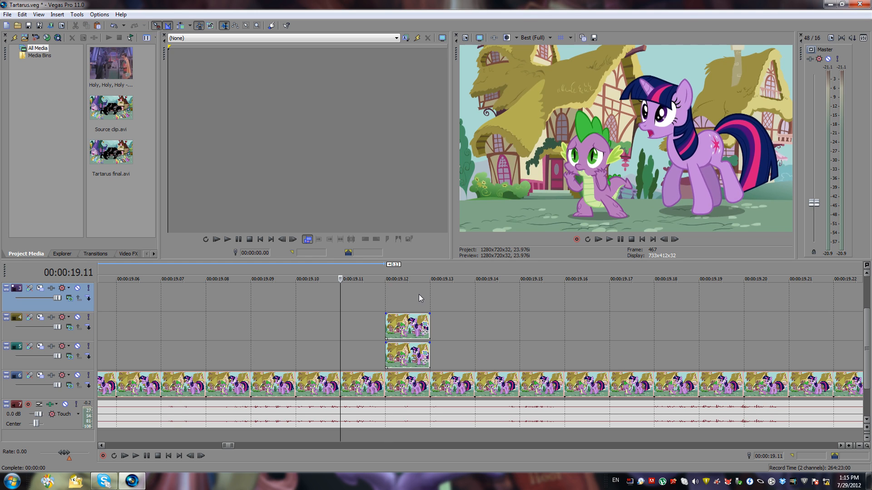
{"action": "key", "text": "Right"}
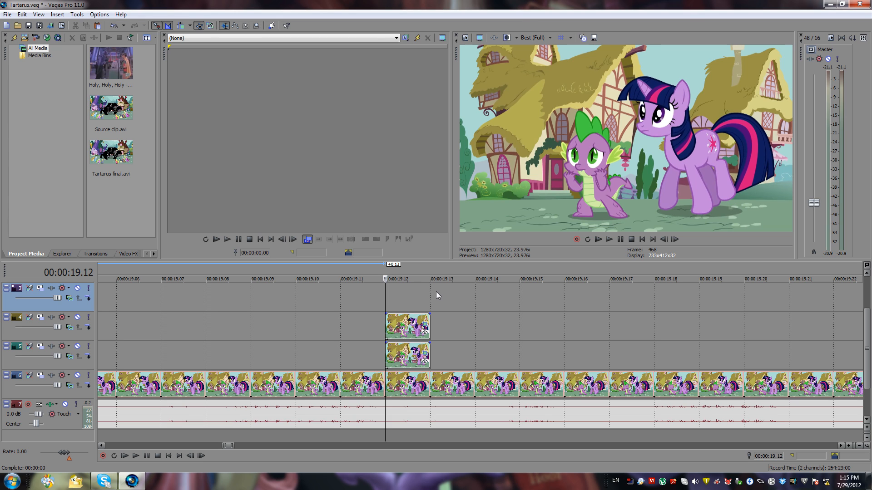
{"action": "key", "text": "Right"}
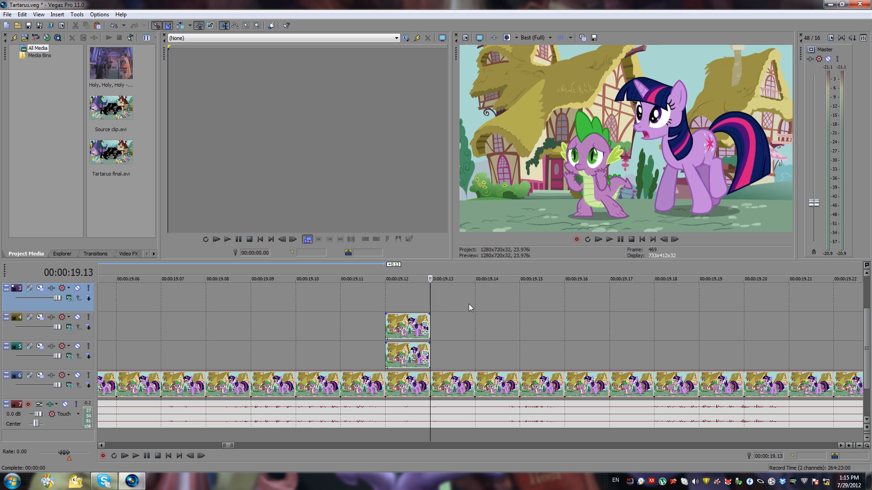
{"action": "key", "text": "Right"}
{"action": "key", "text": "Left"}
Copy the masked mouth frame on track 4 and paste it directly after itself at 00:00:19.13
{"action": "left_click", "coordinate": [406, 327]}
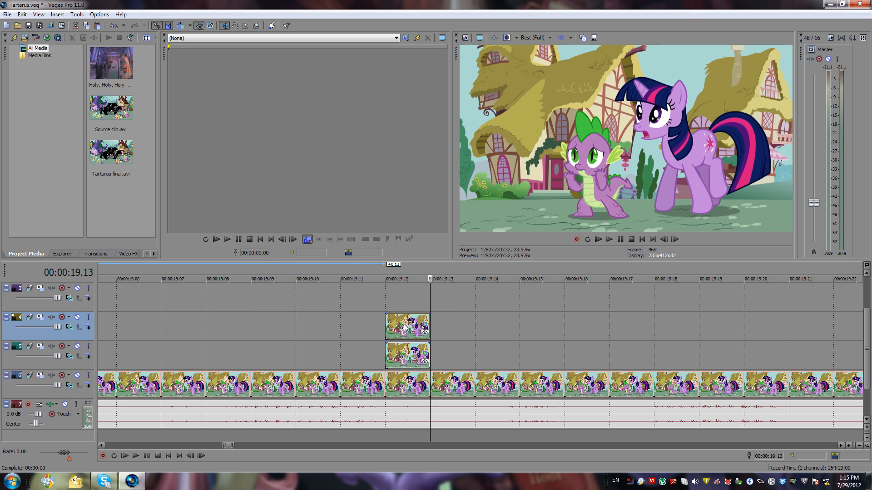
{"action": "key", "text": "Left"}
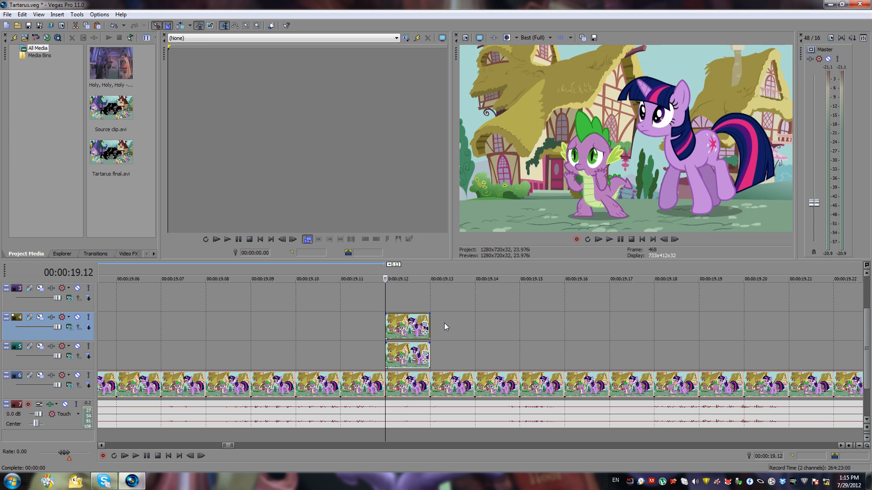
{"action": "key", "text": "Right"}
{"action": "key", "text": "ctrl+v"}
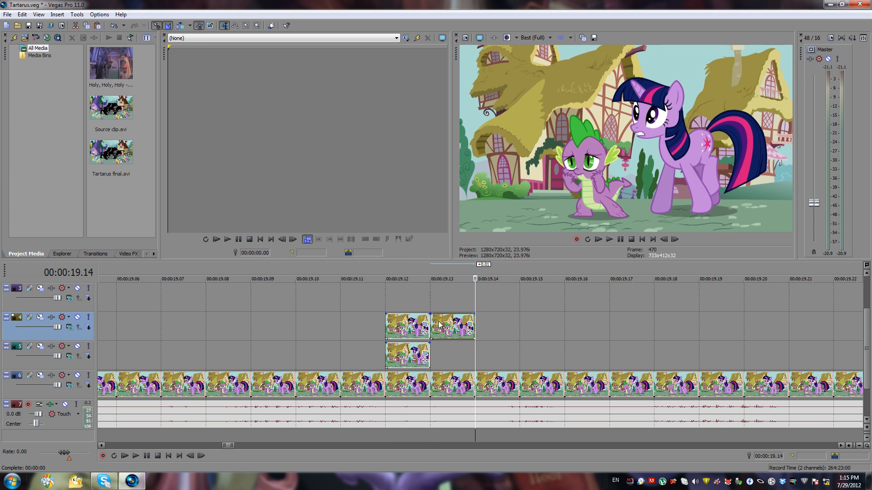
Reposition the pasted mouth frame at 00:00:19.13 over the character's muzzle, with its pan/crop centre at about X 703.6, Y 363.0
{"action": "left_click", "coordinate": [432, 300]}
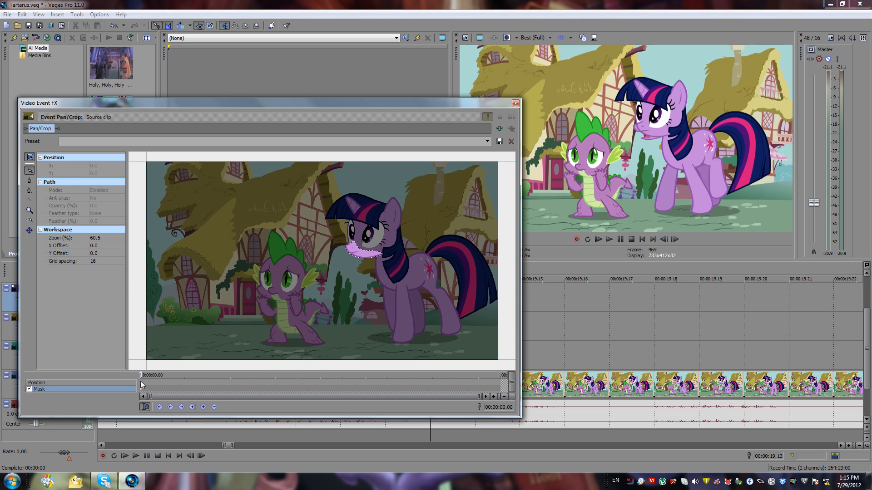
{"action": "left_click", "coordinate": [141, 383]}
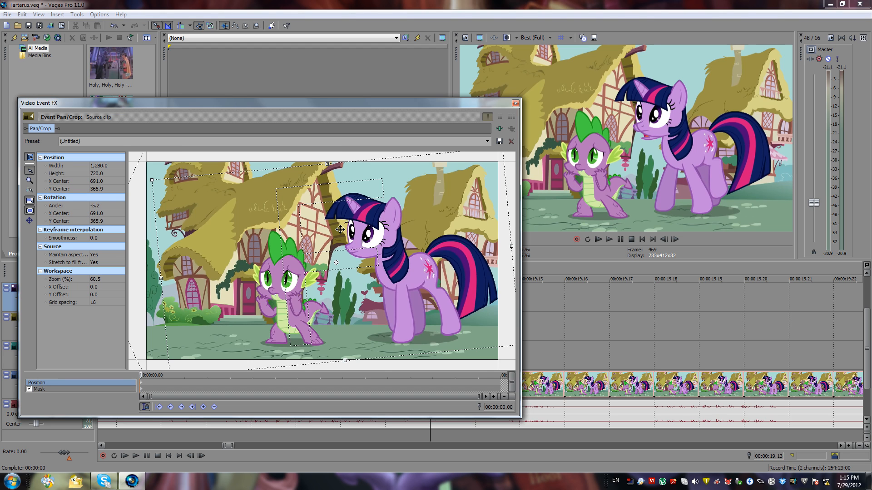
{"action": "scroll", "coordinate": [349, 228], "scroll_direction": "up", "scroll_amount": 2}
{"action": "scroll", "coordinate": [350, 228], "scroll_direction": "up", "scroll_amount": 1}
{"action": "left_click_drag", "start_coordinate": [351, 228], "coordinate": [377, 227]}
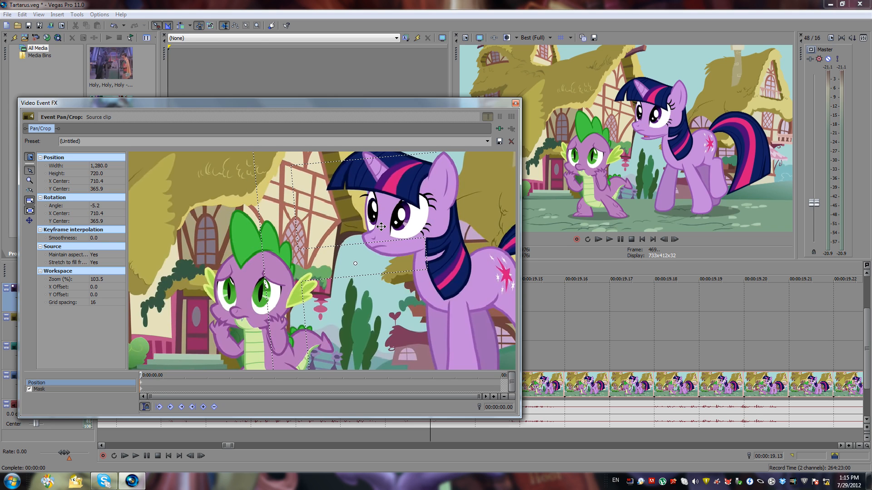
{"action": "left_click_drag", "start_coordinate": [381, 226], "coordinate": [384, 227]}
{"action": "key", "text": "Left"}
{"action": "key", "text": "Left"}
{"action": "key", "text": "Up"}
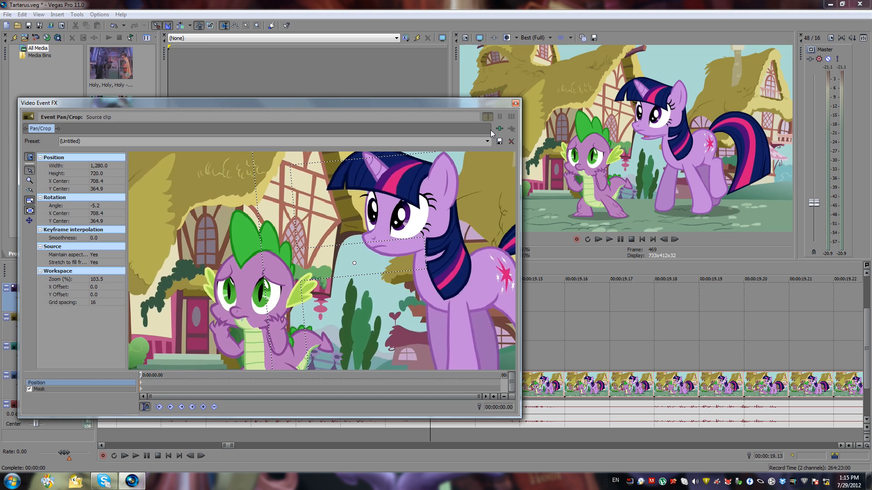
{"action": "key", "text": "Up"}
{"action": "key", "text": "Left"}
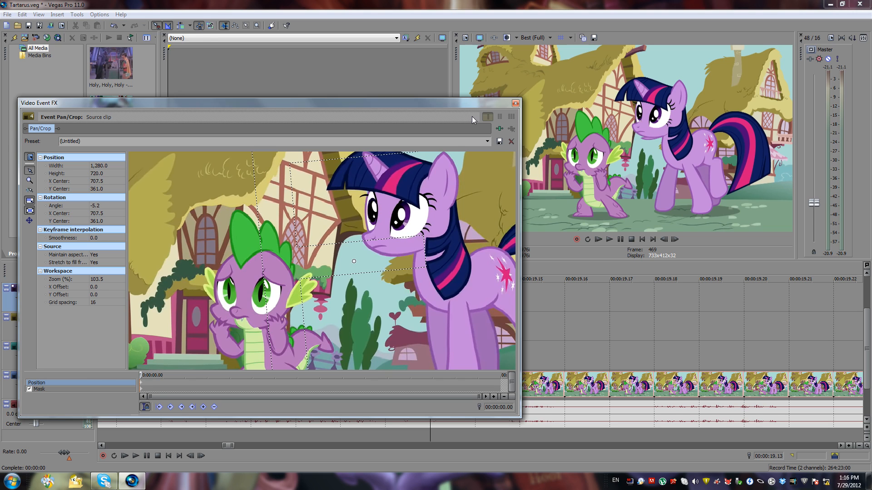
{"action": "key", "text": "Left"}
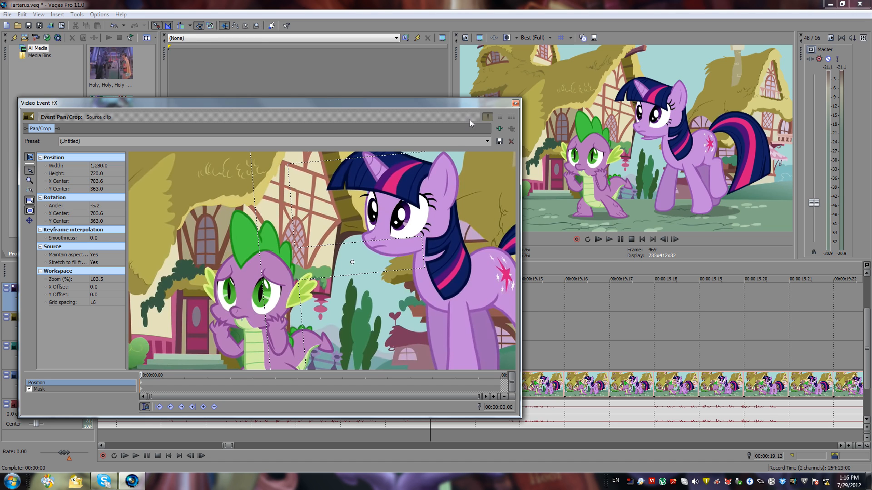
{"action": "left_click", "coordinate": [330, 348]}
Move the mouth mask's rear corner point at the cheek to about X 858.6, Y 335.9, and close the pan/crop settings
{"action": "left_click", "coordinate": [141, 391]}
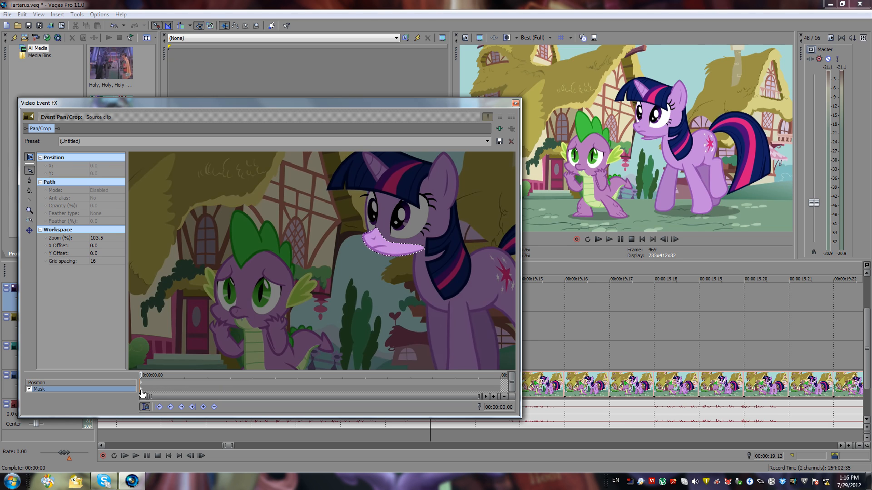
{"action": "left_click_drag", "start_coordinate": [460, 214], "coordinate": [409, 201]}
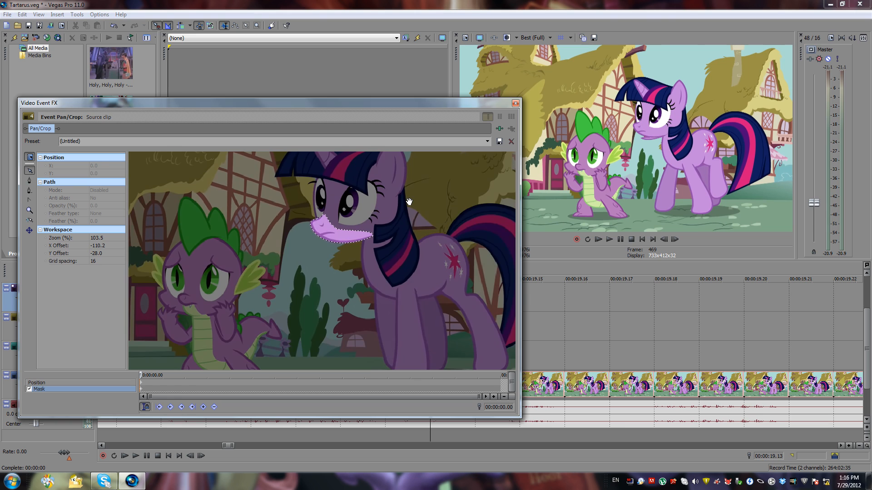
{"action": "scroll", "coordinate": [409, 201], "scroll_direction": "up", "scroll_amount": 5}
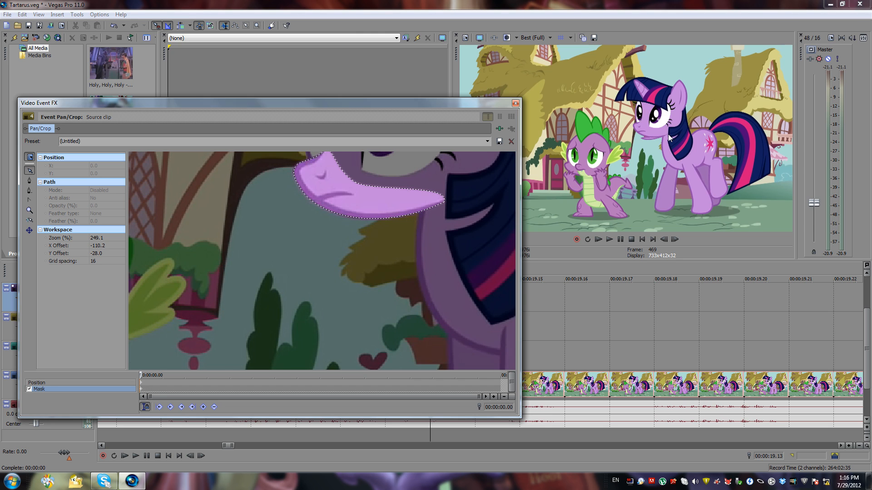
{"action": "scroll", "coordinate": [413, 255], "scroll_direction": "up", "scroll_amount": 2}
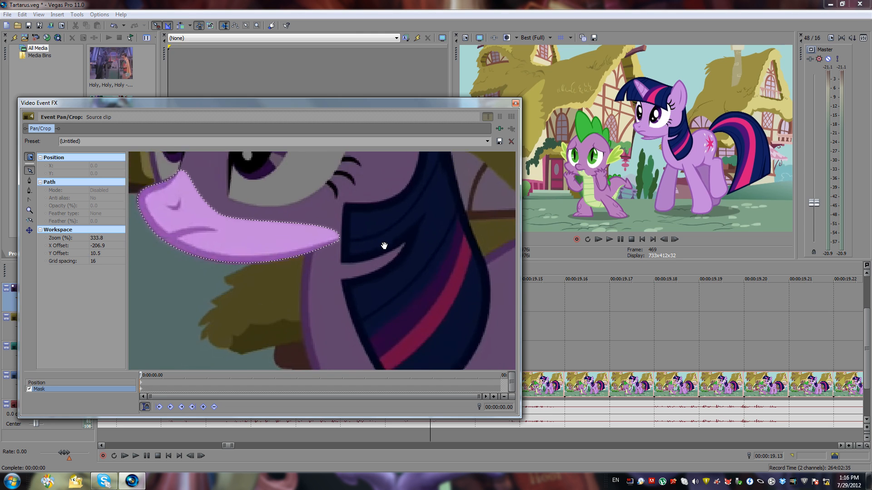
{"action": "scroll", "coordinate": [384, 246], "scroll_direction": "up", "scroll_amount": 5}
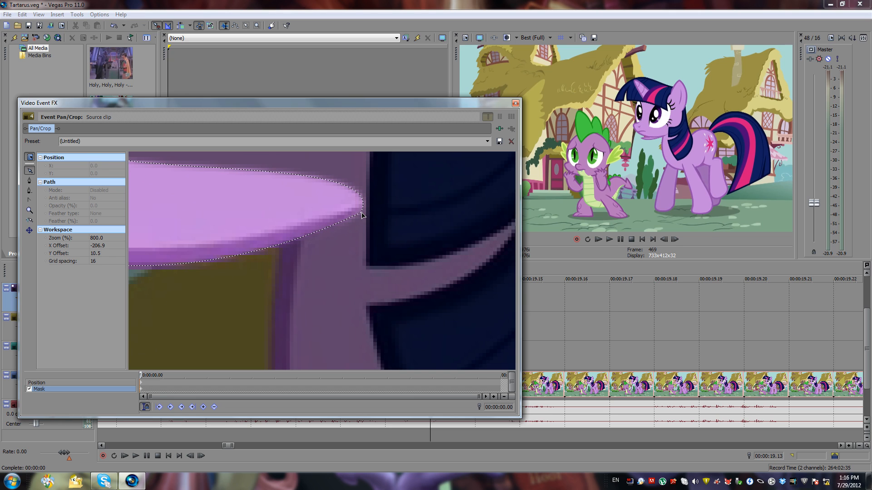
{"action": "left_click", "coordinate": [365, 211]}
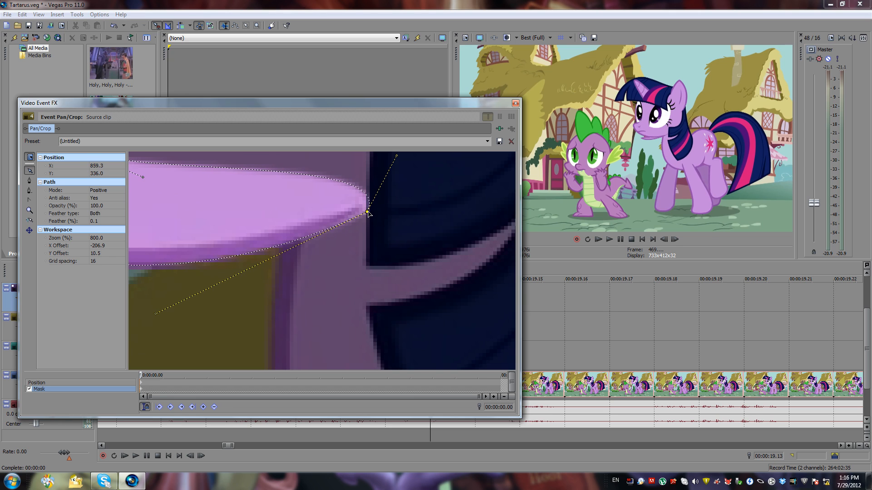
{"action": "left_click_drag", "start_coordinate": [367, 212], "coordinate": [365, 211]}
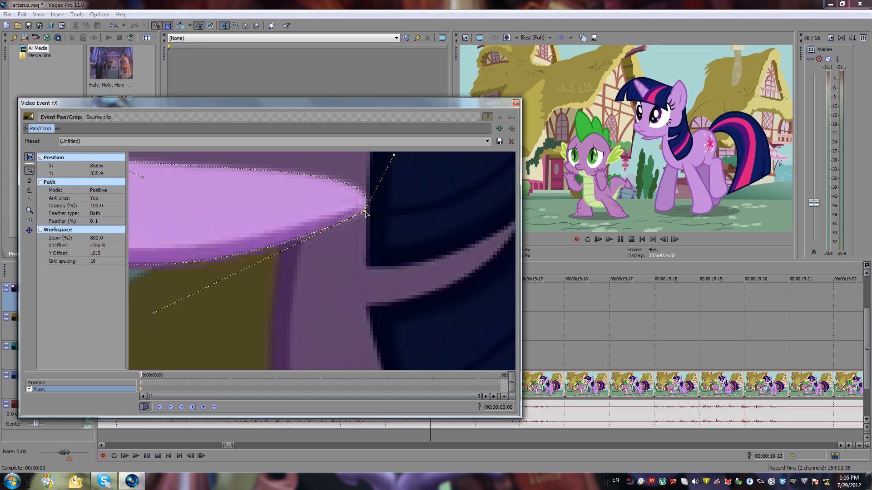
{"action": "left_click_drag", "start_coordinate": [407, 188], "coordinate": [433, 235]}
{"action": "left_click", "coordinate": [429, 236]}
{"action": "left_click", "coordinate": [429, 253]}
{"action": "left_click_drag", "start_coordinate": [459, 200], "coordinate": [443, 181]}
{"action": "left_click", "coordinate": [429, 272]}
{"action": "left_click_drag", "start_coordinate": [467, 288], "coordinate": [488, 226]}
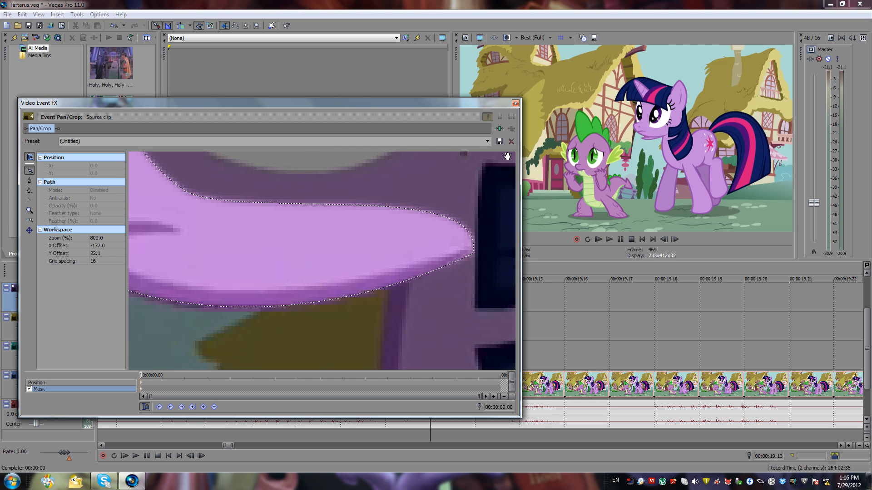
{"action": "left_click", "coordinate": [515, 104]}
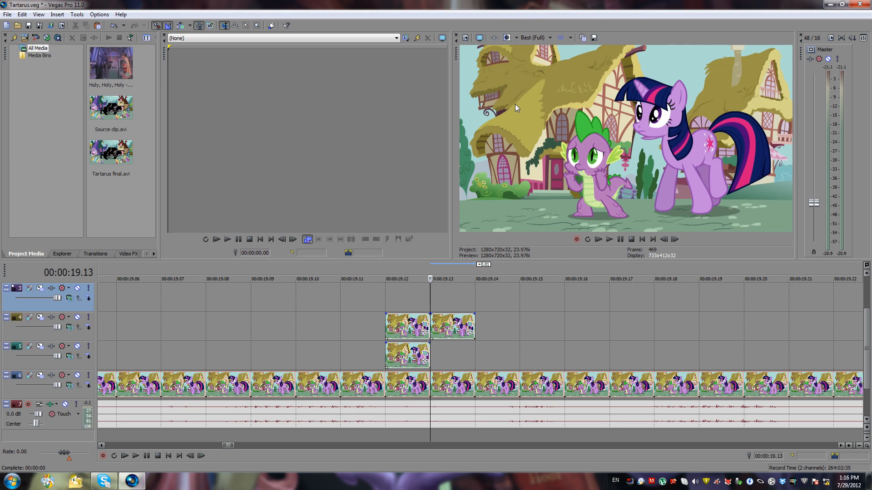
Copy the masked background frame on track 5 and paste it directly after itself at 00:00:19.13
{"action": "left_click", "coordinate": [427, 357]}
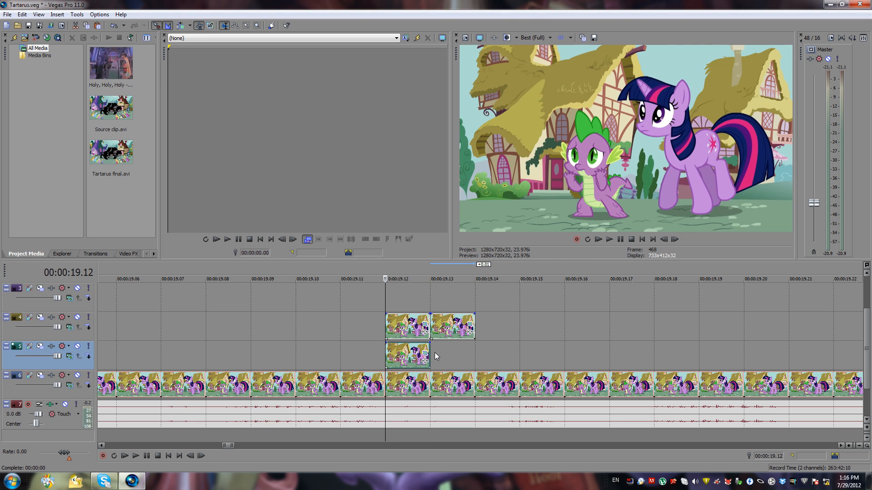
{"action": "key", "text": "Right"}
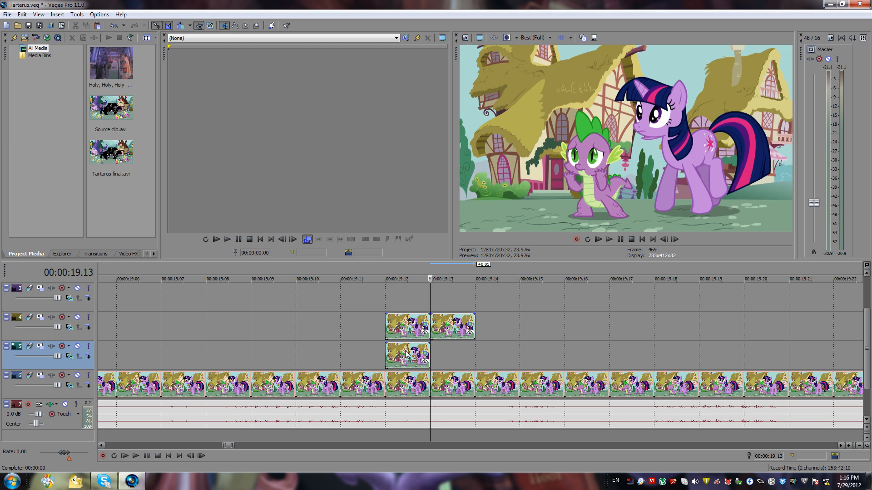
{"action": "key", "text": "ctrl+v"}
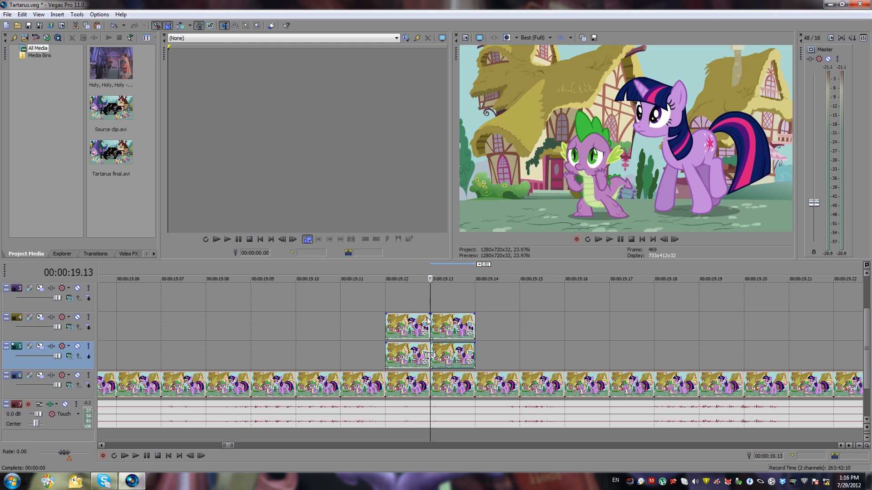
{"action": "key", "text": "Left"}
Move the pasted background mask's upper corner point nearest the character to about X 778.3, Y 352.6, and close the pan/crop settings
{"action": "left_click", "coordinate": [469, 358]}
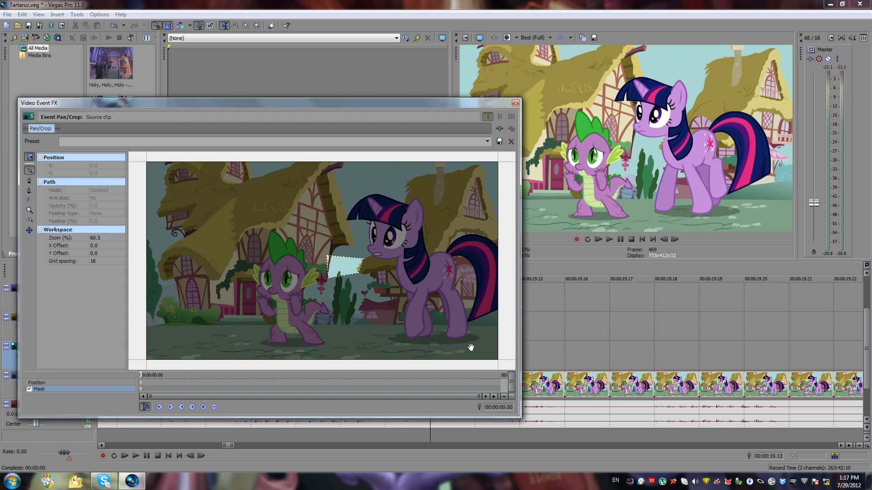
{"action": "scroll", "coordinate": [388, 228], "scroll_direction": "up", "scroll_amount": 6}
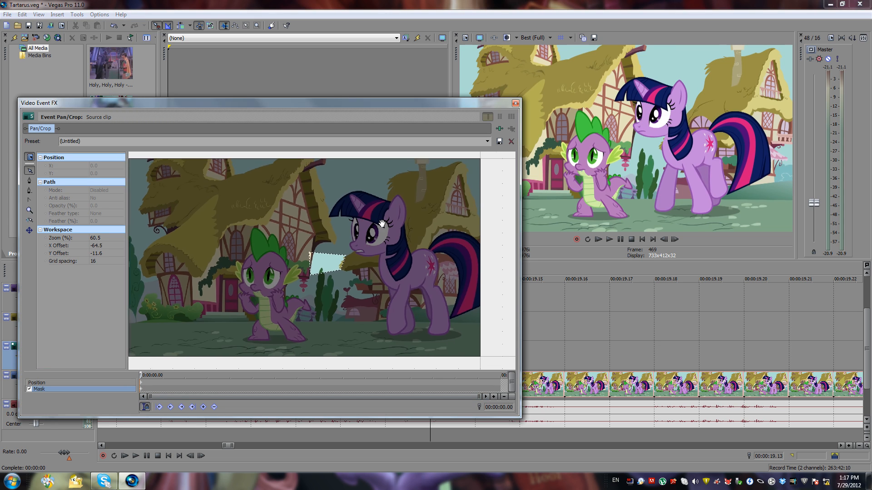
{"action": "scroll", "coordinate": [388, 228], "scroll_direction": "up", "scroll_amount": 2}
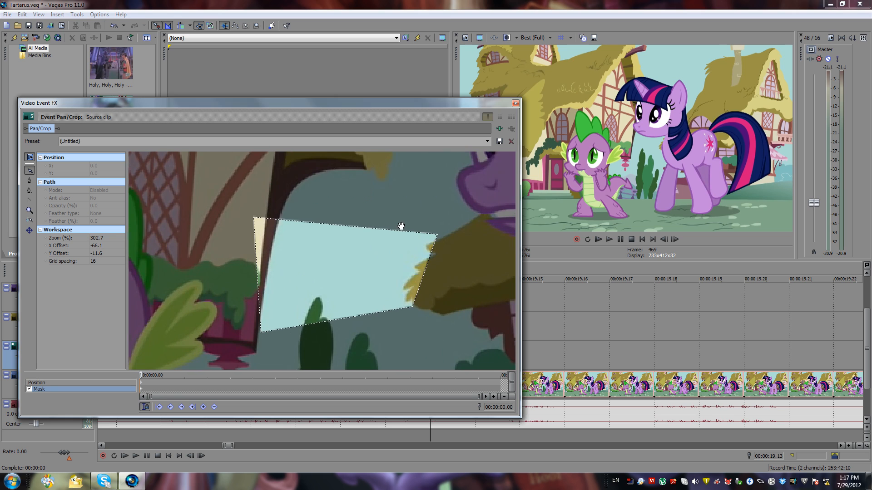
{"action": "left_click", "coordinate": [438, 236]}
{"action": "mouse_move", "coordinate": [438, 235]}
{"action": "left_mouse_down"}
{"action": "mouse_move", "coordinate": [413, 235]}
{"action": "mouse_move", "coordinate": [422, 237]}
{"action": "left_mouse_up"}
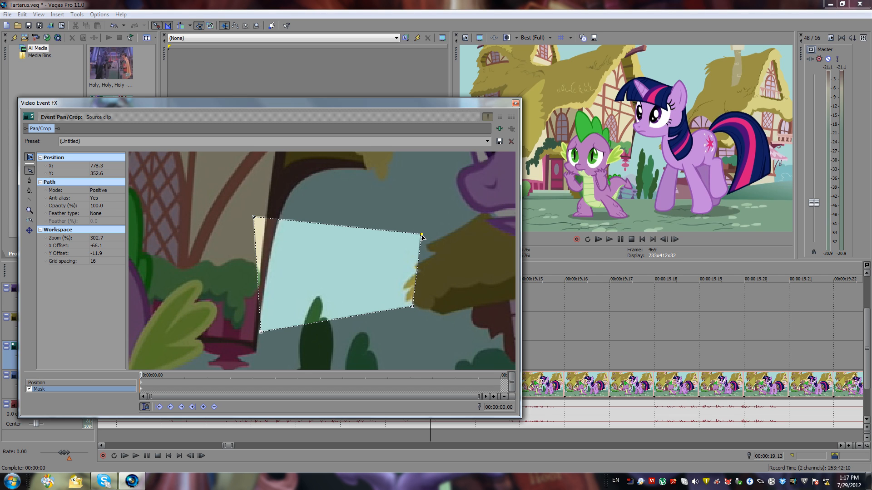
{"action": "left_click", "coordinate": [454, 216]}
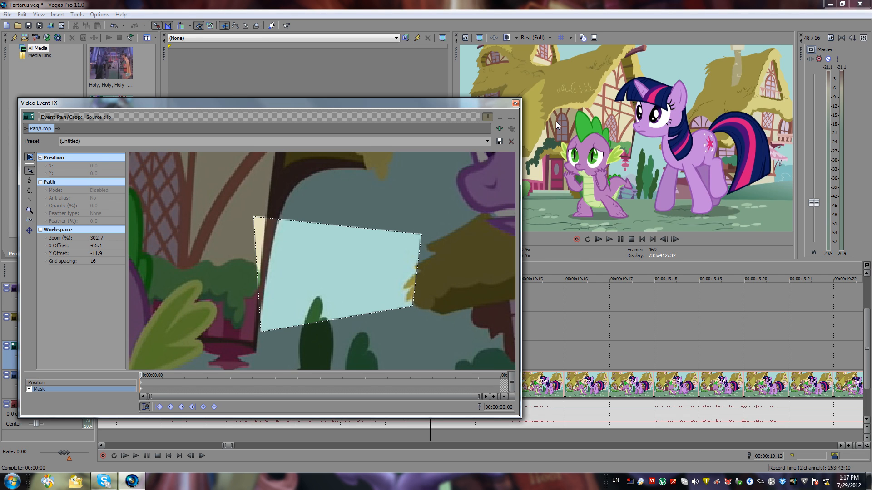
{"action": "left_click", "coordinate": [516, 103]}
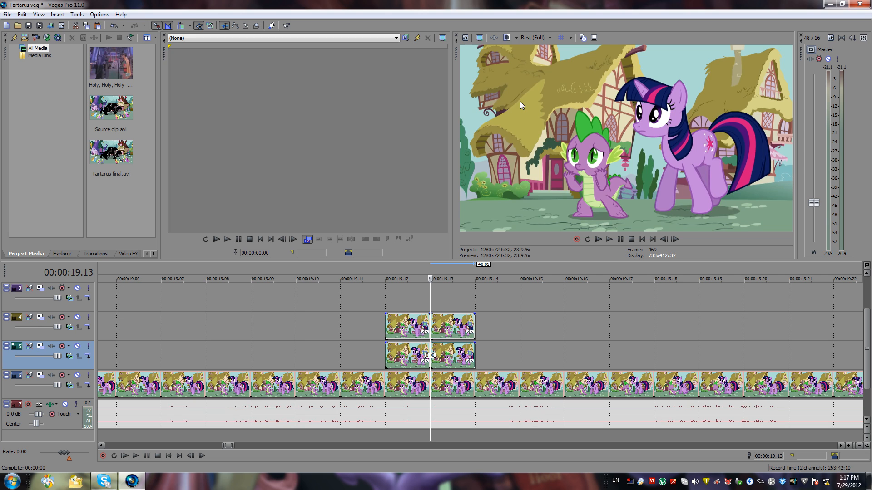
Save the project and check the layered frames one by one between 00:00:19.11 and 00:00:19.14
{"action": "left_click", "coordinate": [388, 299]}
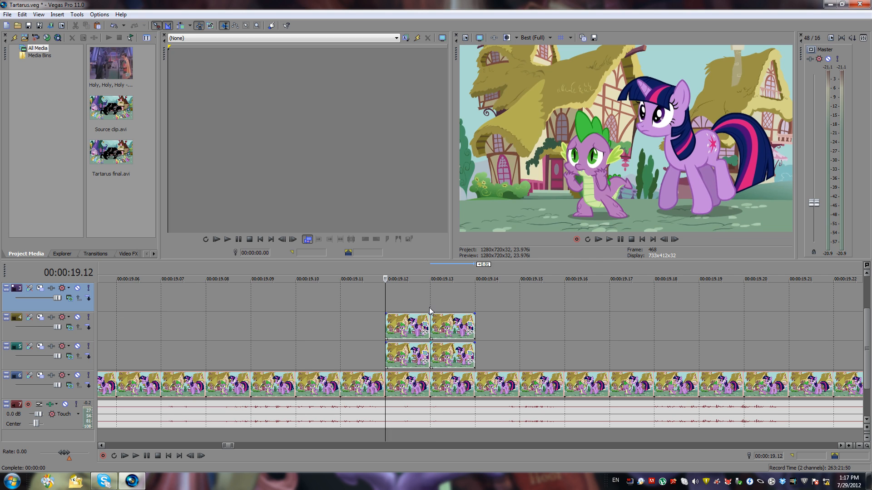
{"action": "key", "text": "ctrl+s"}
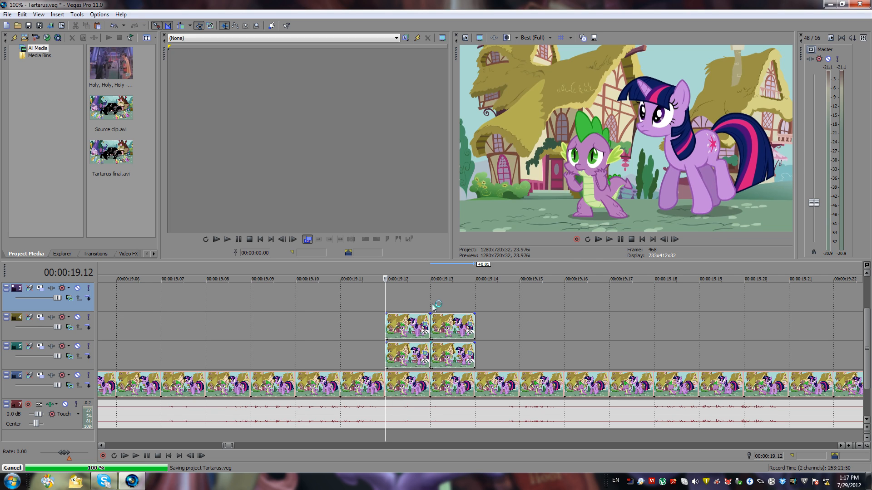
{"action": "scroll", "coordinate": [448, 301], "scroll_direction": "down", "scroll_amount": 3}
{"action": "key", "text": "Right"}
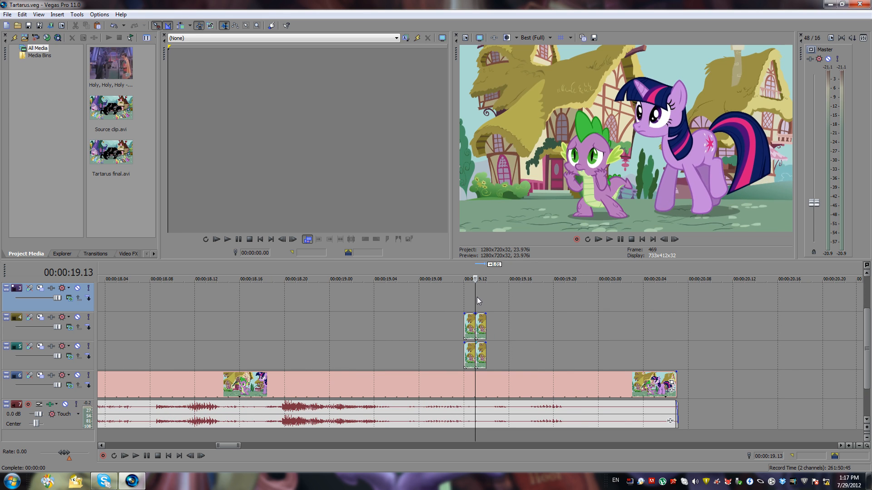
{"action": "key", "text": "Right"}
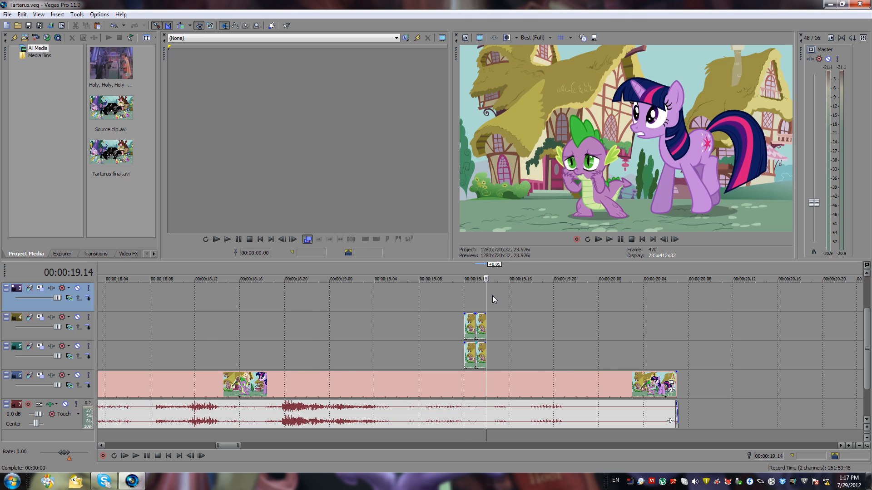
{"action": "key", "text": "Left"}
{"action": "key", "text": "Left"}
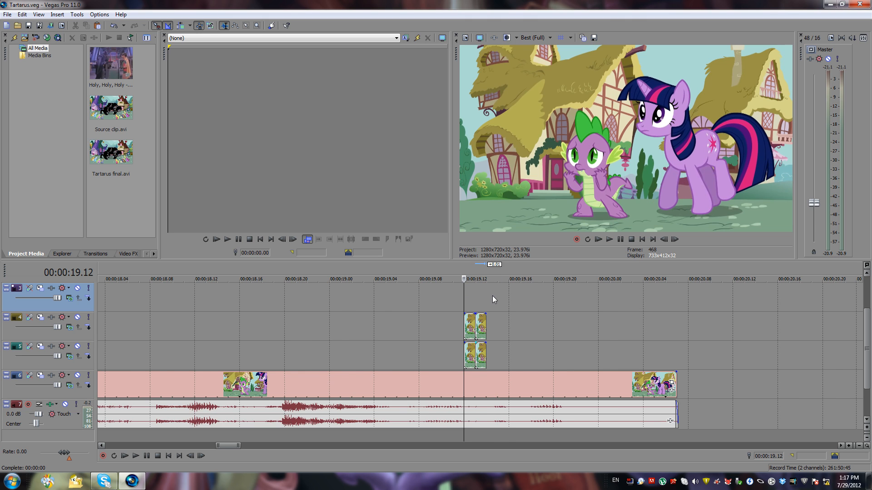
{"action": "key", "text": "Left"}
{"action": "scroll", "coordinate": [493, 295], "scroll_direction": "up", "scroll_amount": 3}
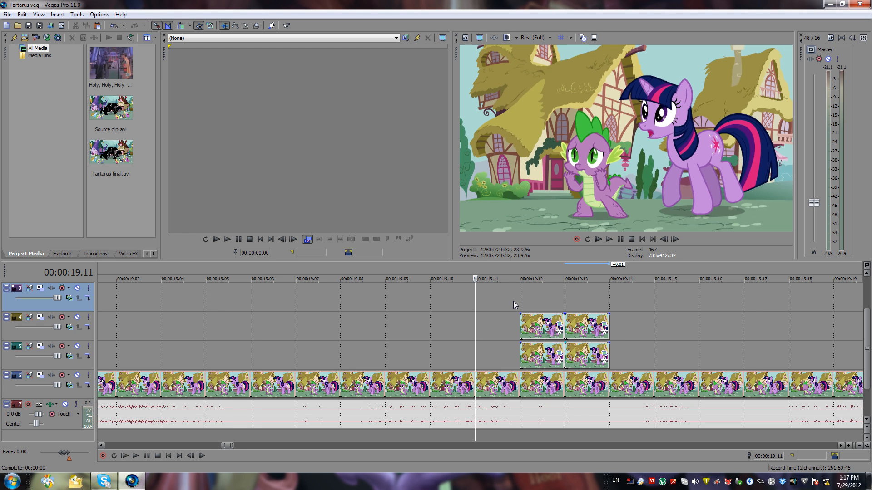
Locate the already layered mouth frames on tracks 1 to 5 around 00:00:25.03 and view them close up
{"action": "scroll", "coordinate": [513, 297], "scroll_direction": "down", "scroll_amount": 4}
{"action": "left_click", "coordinate": [500, 293]}
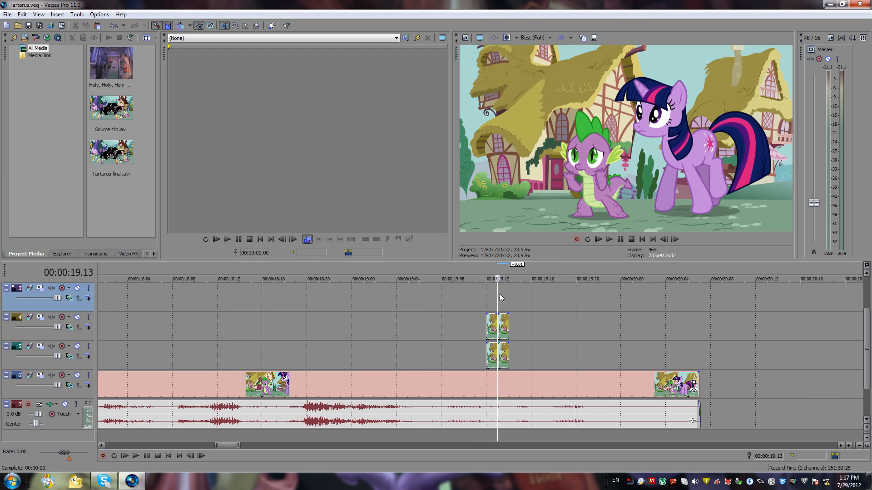
{"action": "scroll", "coordinate": [526, 300], "scroll_direction": "down", "scroll_amount": 1}
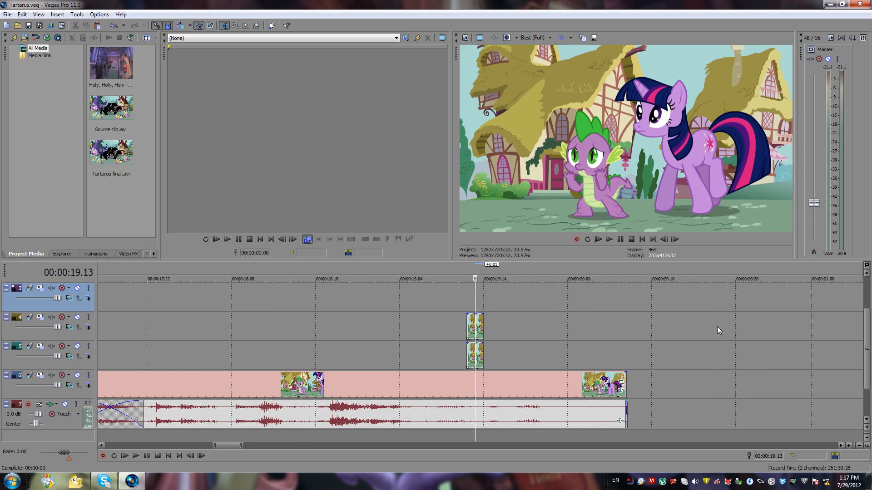
{"action": "scroll", "coordinate": [717, 326], "scroll_direction": "down", "scroll_amount": 6}
{"action": "left_click", "coordinate": [661, 326]}
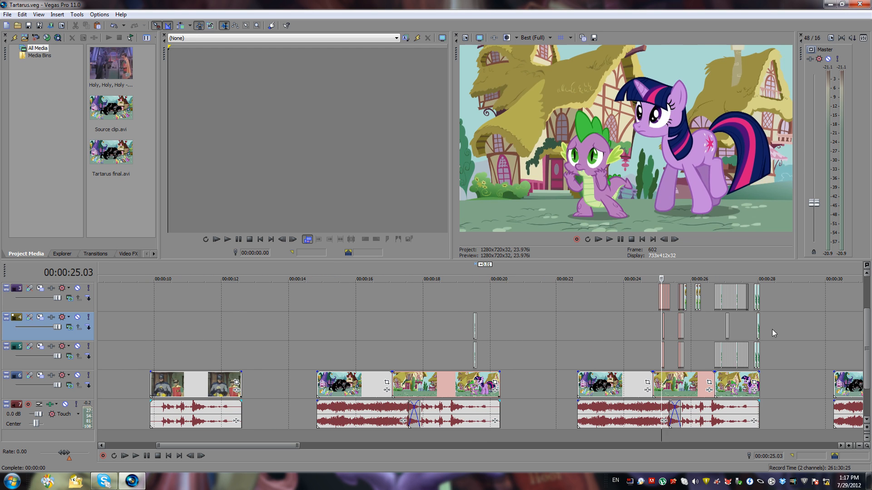
{"action": "left_click_drag", "start_coordinate": [867, 366], "coordinate": [868, 320]}
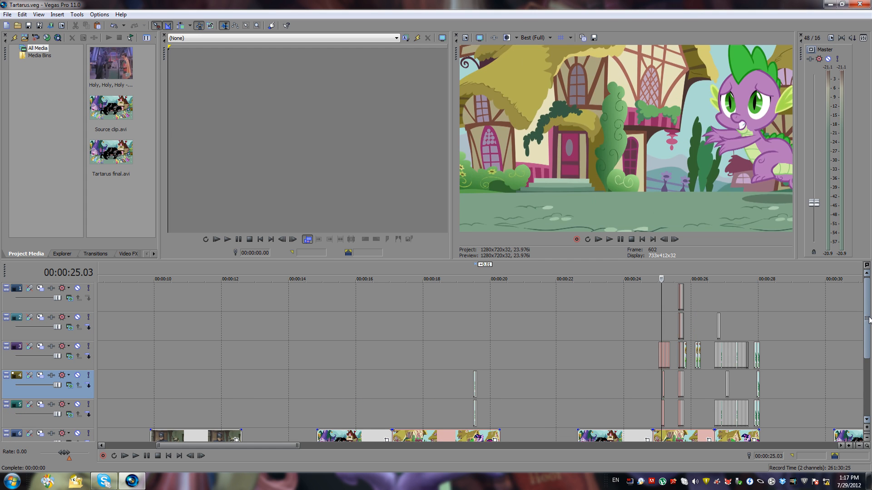
{"action": "scroll", "coordinate": [650, 319], "scroll_direction": "up", "scroll_amount": 8}
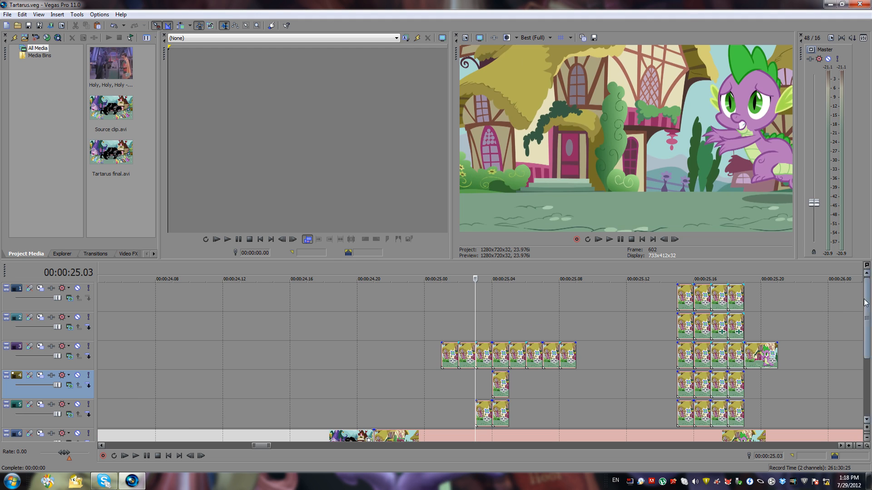
Inspect the pan/crop mask of the first frame on track 1 at 00:00:25.15, and close its settings
{"action": "left_click", "coordinate": [661, 299]}
{"action": "left_click", "coordinate": [681, 297]}
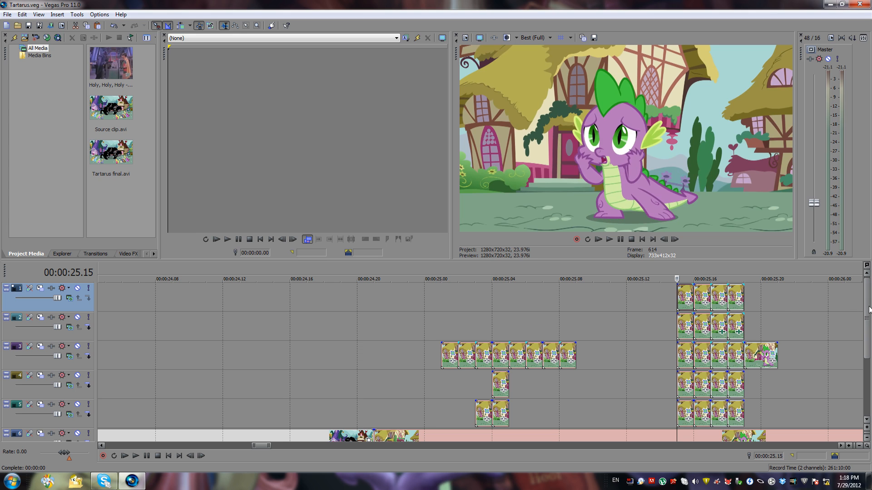
{"action": "left_click", "coordinate": [691, 300]}
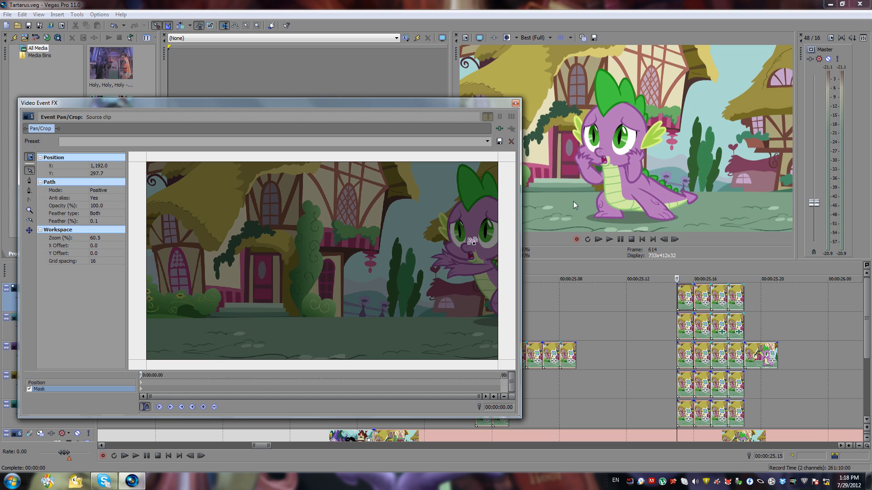
{"action": "left_click", "coordinate": [516, 103]}
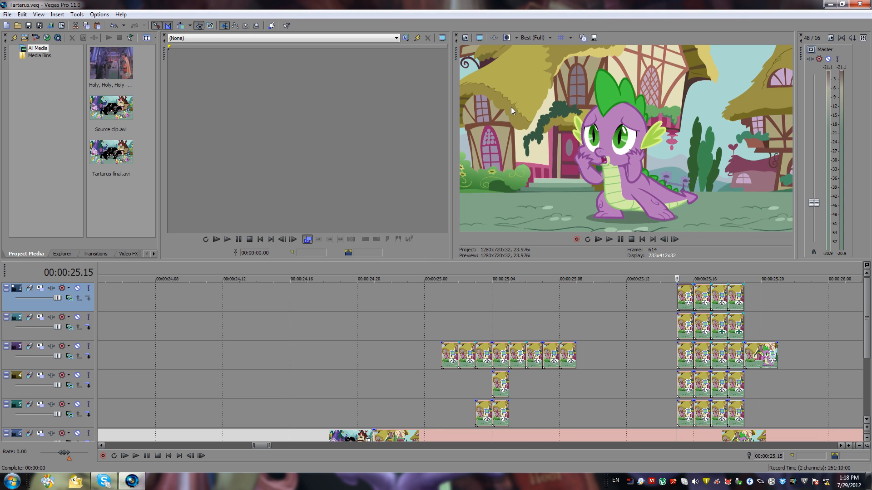
Mute and restore track 1 repeatedly to compare the frame at 00:00:25.15 with and without its top mouth layer
{"action": "left_click", "coordinate": [78, 289]}
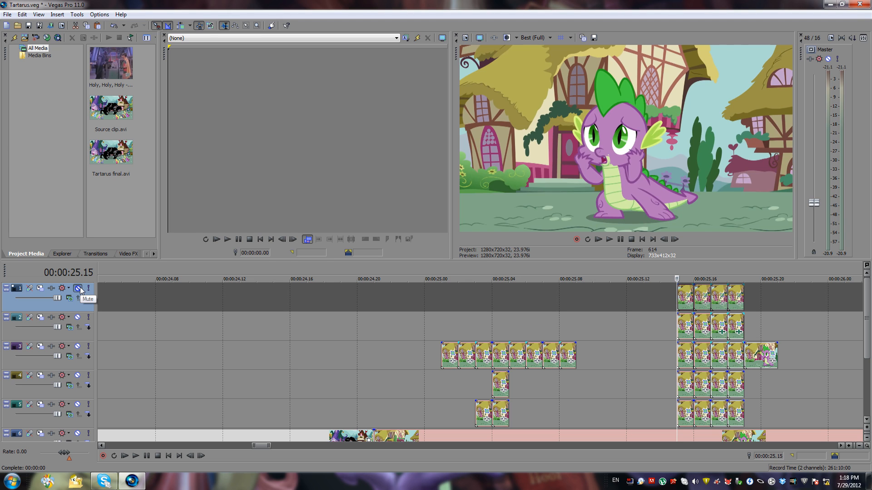
{"action": "key", "text": "ctrl+z"}
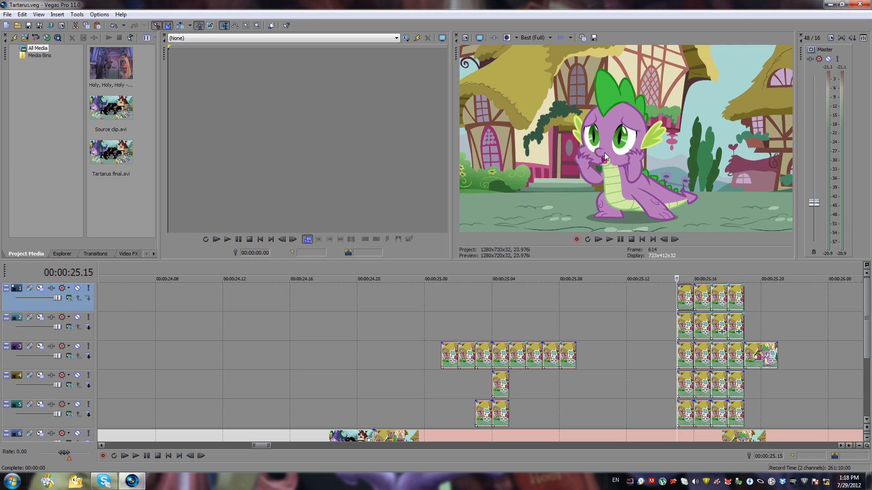
{"action": "left_click", "coordinate": [78, 289]}
{"action": "key", "text": "ctrl+z"}
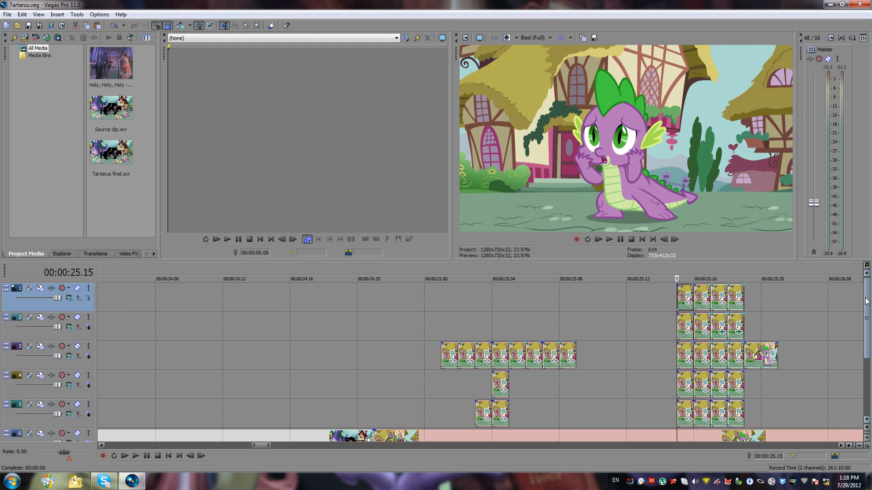
Examine the layered mouth frame at 00:00:25.17, and compare the frames around 00:00:25.04 by stepping back and forth
{"action": "left_click", "coordinate": [712, 290]}
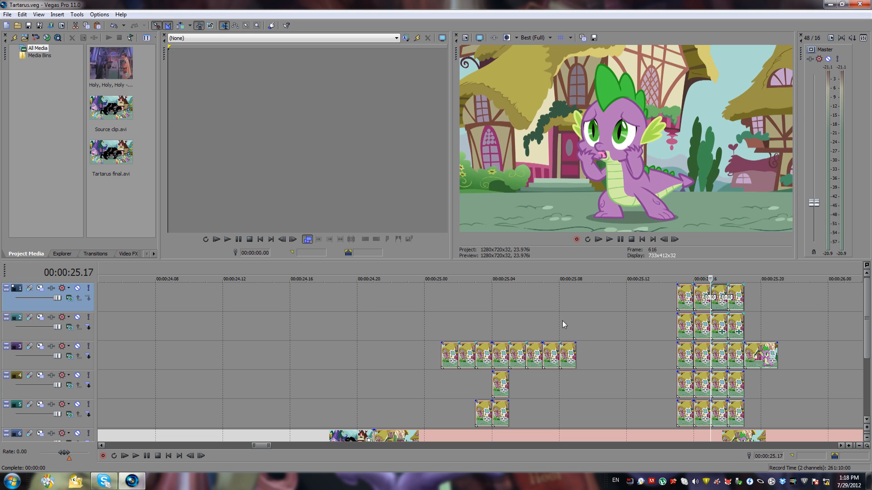
{"action": "left_click", "coordinate": [480, 324]}
{"action": "key", "text": "Left"}
{"action": "key", "text": "Right"}
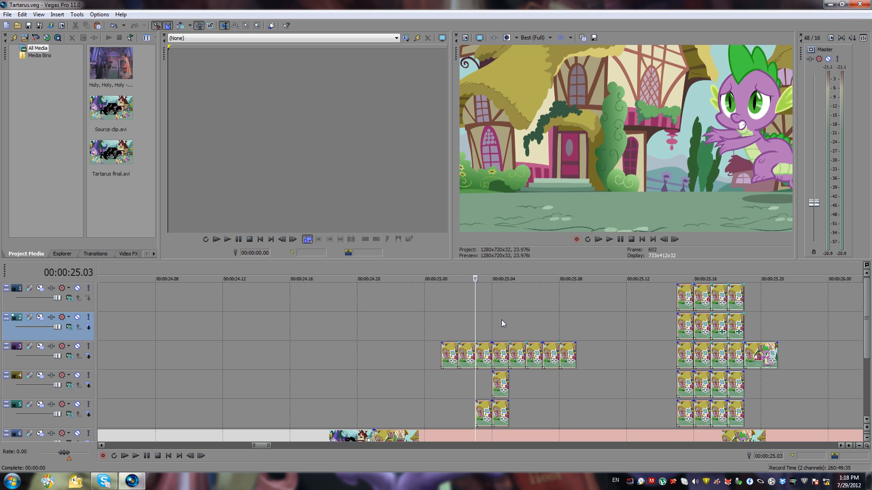
{"action": "key", "text": "Right"}
{"action": "key", "text": "Right"}
{"action": "key", "text": "Left"}
{"action": "key", "text": "Left"}
{"action": "key", "text": "Right"}
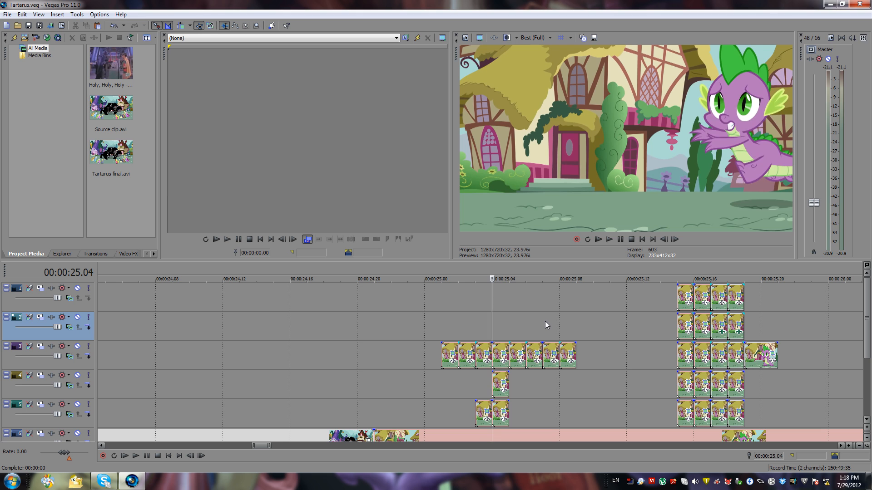
{"action": "key", "text": "Right"}
{"action": "key", "text": "Right"}
{"action": "key", "text": "Left"}
{"action": "key", "text": "Left"}
{"action": "key", "text": "Left"}
{"action": "key", "text": "Left"}
{"action": "key", "text": "Right"}
{"action": "key", "text": "Right"}
{"action": "key", "text": "Left"}
{"action": "key", "text": "Right"}
{"action": "key", "text": "Right"}
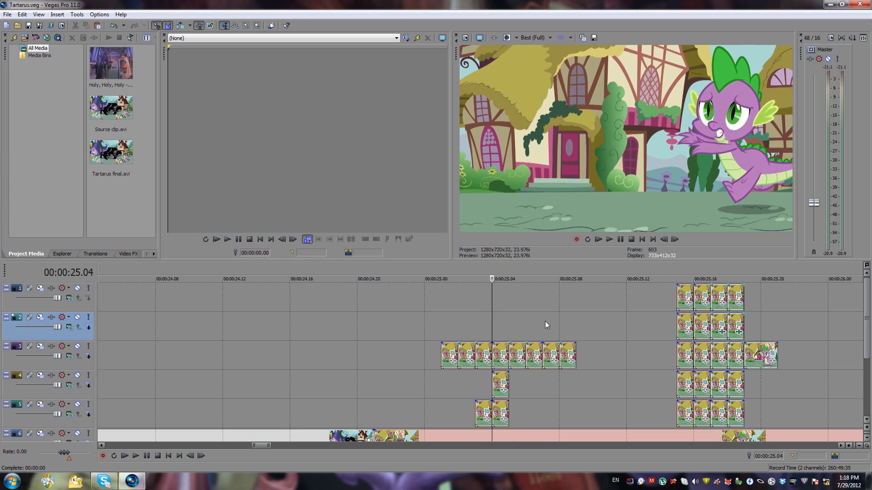
{"action": "key", "text": "Left"}
{"action": "key", "text": "Left"}
{"action": "key", "text": "Right"}
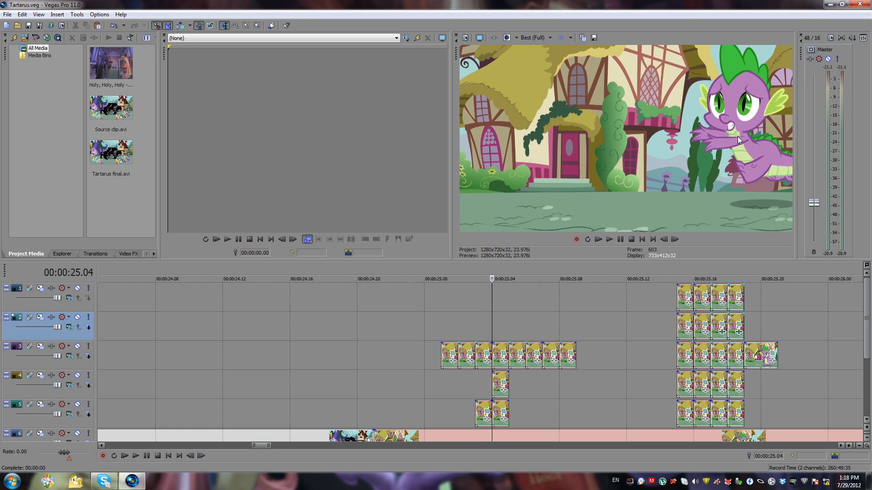
{"action": "key", "text": "Right"}
{"action": "key", "text": "Right"}
{"action": "key", "text": "Right"}
{"action": "key", "text": "Right"}
{"action": "key", "text": "Left"}
{"action": "key", "text": "Left"}
{"action": "key", "text": "Left"}
{"action": "key", "text": "Left"}
Mute and unmute track 4 repeatedly to compare the frame at 00:00:25.04 with and without its overlay
{"action": "key", "text": "Up"}
{"action": "key", "text": "Up"}
{"action": "key", "text": "Up"}
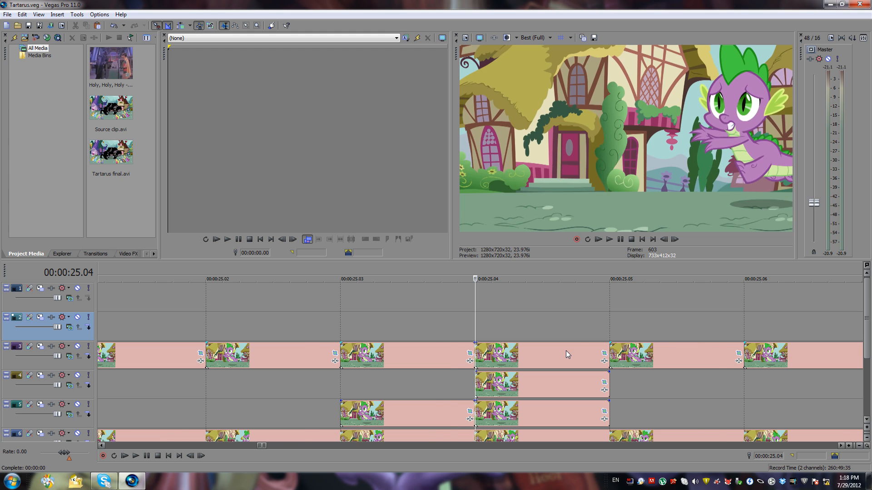
{"action": "key", "text": "Down"}
{"action": "left_click", "coordinate": [77, 376]}
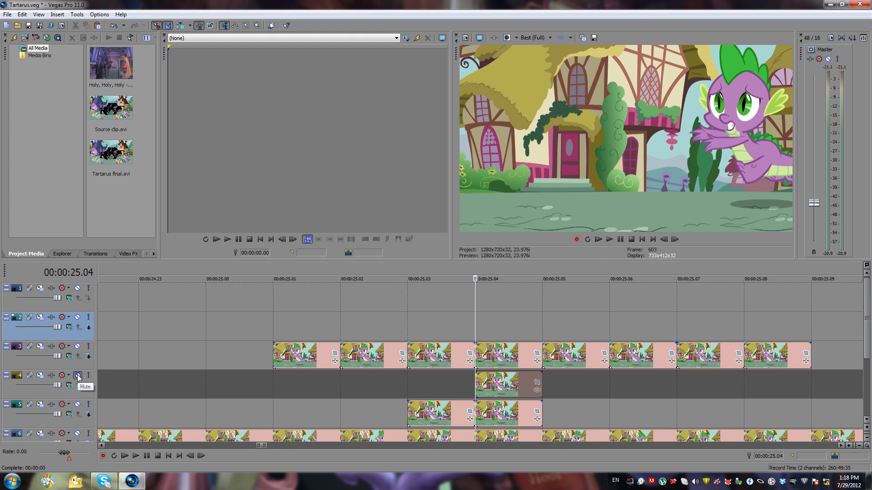
{"action": "left_click", "coordinate": [78, 376]}
{"action": "left_click", "coordinate": [77, 377]}
{"action": "left_click", "coordinate": [77, 376]}
{"action": "left_click", "coordinate": [78, 377]}
{"action": "left_click", "coordinate": [78, 377]}
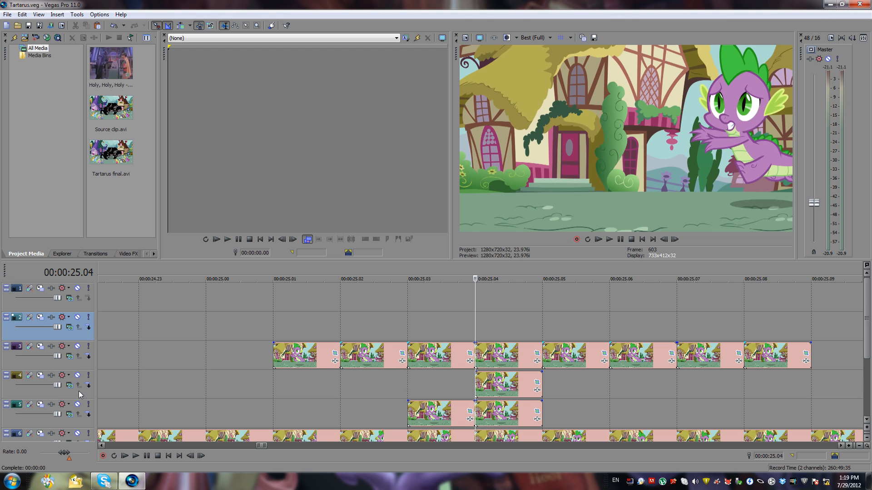
{"action": "left_click", "coordinate": [77, 376]}
{"action": "left_click", "coordinate": [78, 376]}
Mute and unmute track 5 repeatedly to compare the frame at 00:00:25.04 with and without its bottom overlay
{"action": "left_click", "coordinate": [78, 405]}
{"action": "left_click", "coordinate": [78, 405]}
{"action": "left_click", "coordinate": [79, 405]}
{"action": "left_click", "coordinate": [78, 405]}
{"action": "left_click", "coordinate": [78, 405]}
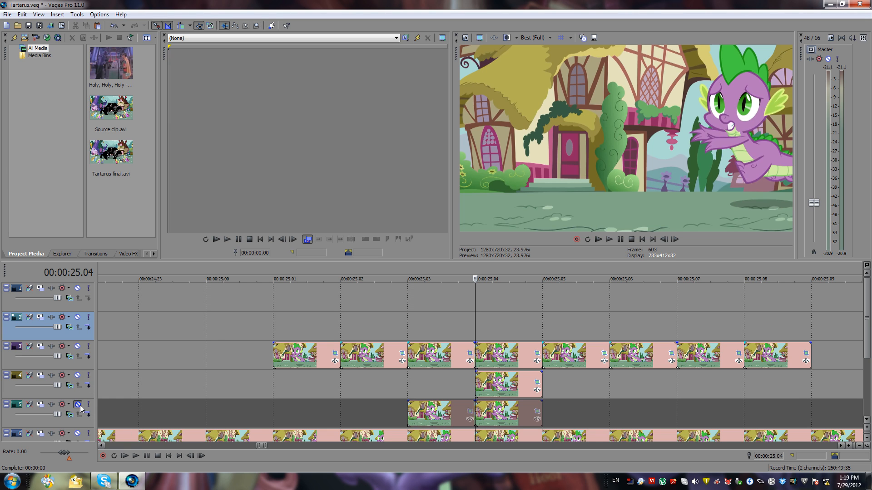
{"action": "left_click", "coordinate": [79, 405]}
Go to the layered frame at 00:00:25.17 and toggle the mute on track 1 to compare it with and without that layer
{"action": "left_click", "coordinate": [609, 320]}
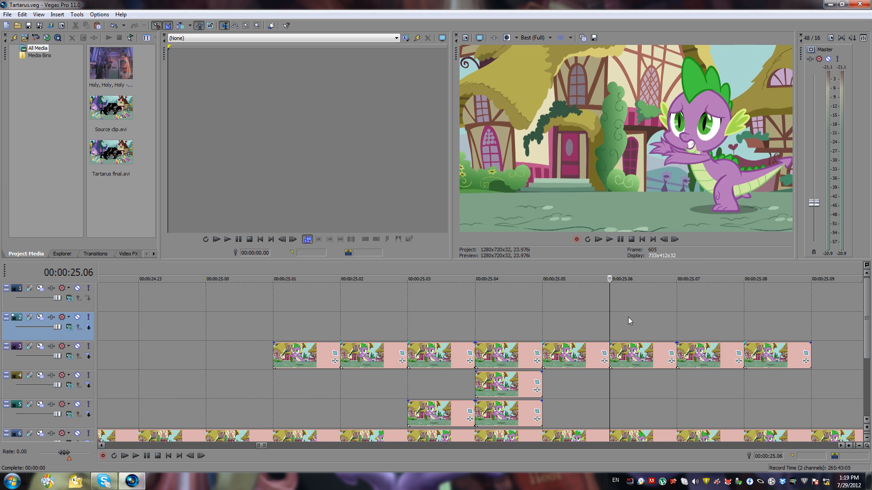
{"action": "scroll", "coordinate": [658, 313], "scroll_direction": "down", "scroll_amount": 4}
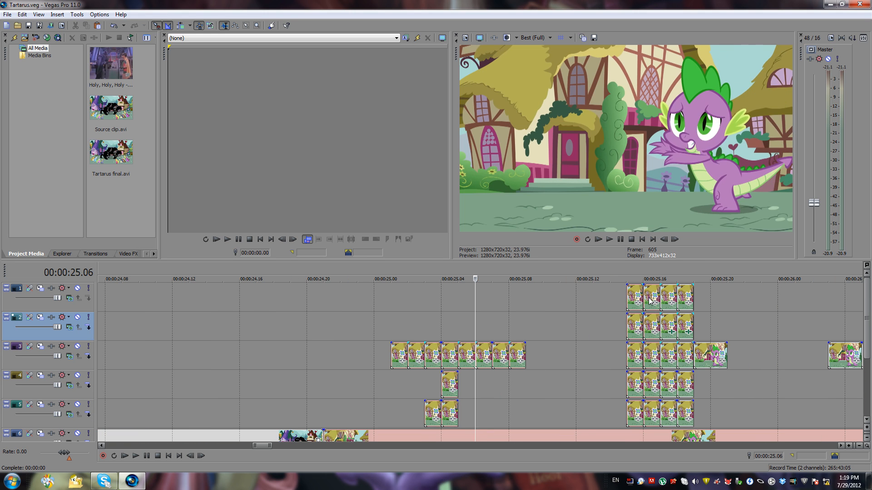
{"action": "left_click", "coordinate": [651, 297]}
{"action": "key", "text": "Right"}
{"action": "scroll", "coordinate": [727, 296], "scroll_direction": "up", "scroll_amount": 5}
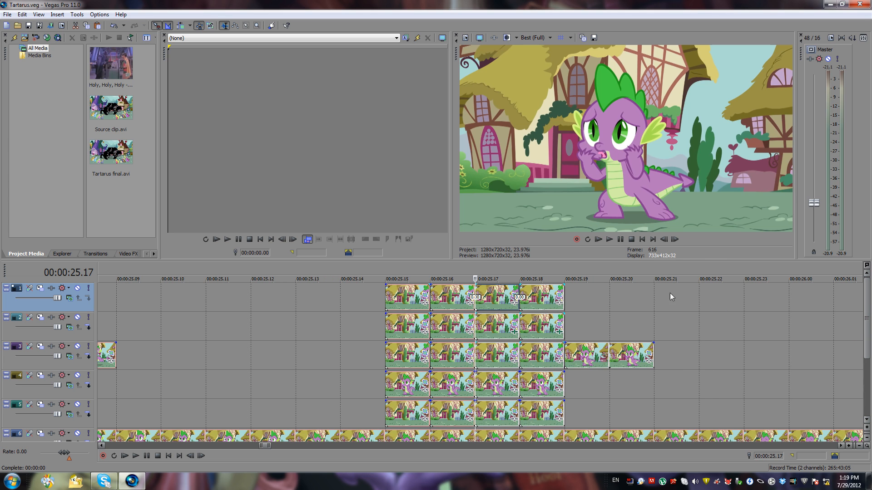
{"action": "scroll", "coordinate": [662, 300], "scroll_direction": "up", "scroll_amount": 2}
{"action": "scroll", "coordinate": [665, 294], "scroll_direction": "down", "scroll_amount": 2}
{"action": "scroll", "coordinate": [665, 293], "scroll_direction": "up", "scroll_amount": 1}
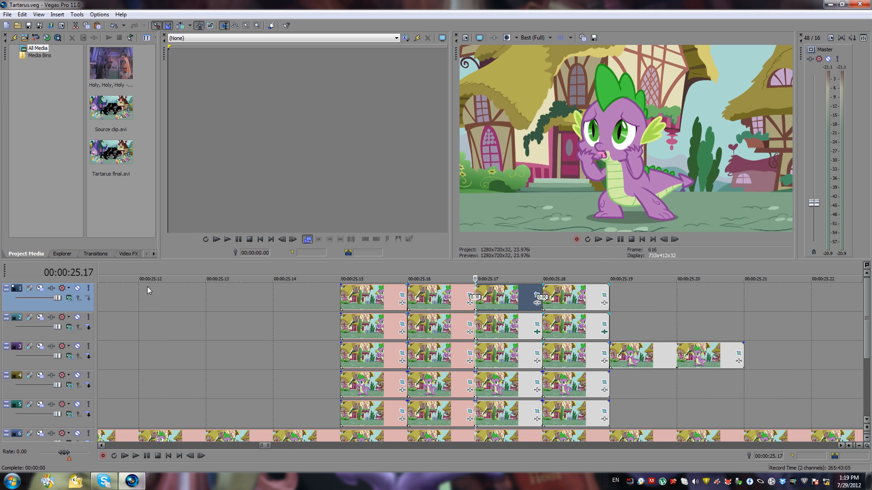
{"action": "left_click", "coordinate": [77, 289]}
{"action": "key", "text": "ctrl+z"}
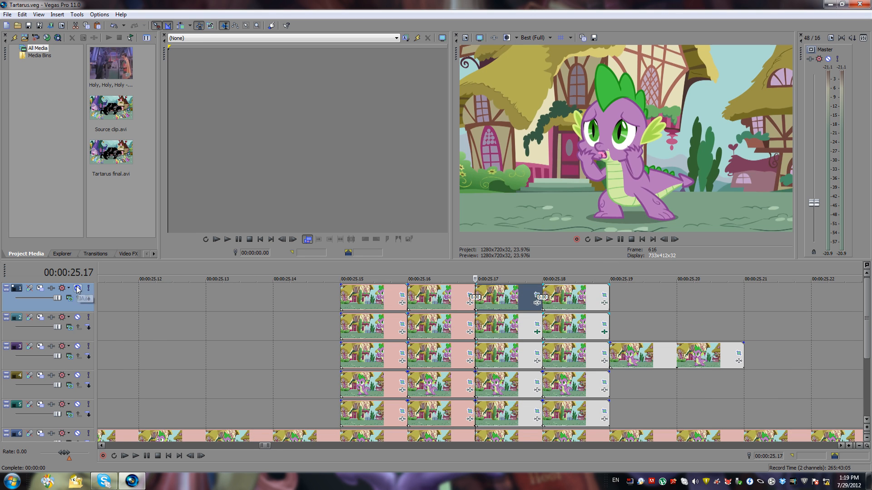
{"action": "key", "text": "ctrl+shift+z"}
{"action": "key", "text": "ctrl+z"}
Select the track 2 frame at 00:00:25.17, and mute and unmute track 2 repeatedly to compare the mouth
{"action": "key", "text": "Right"}
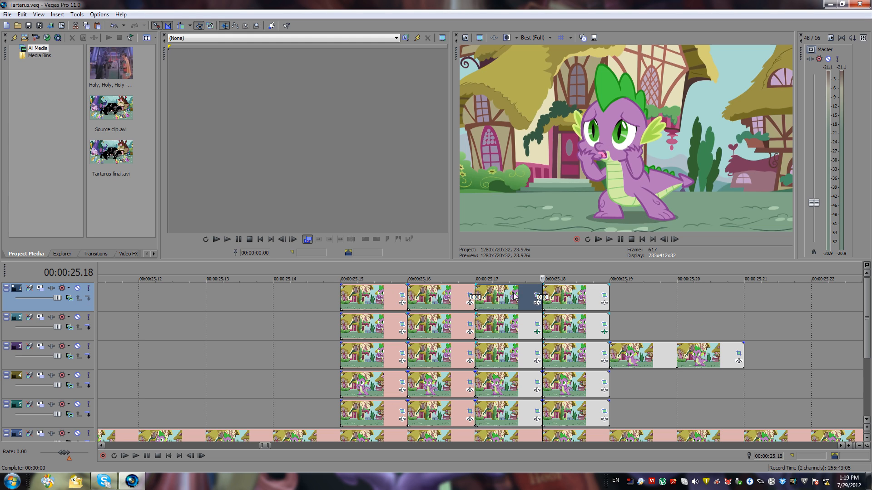
{"action": "left_click", "coordinate": [514, 336]}
{"action": "key", "text": "Left"}
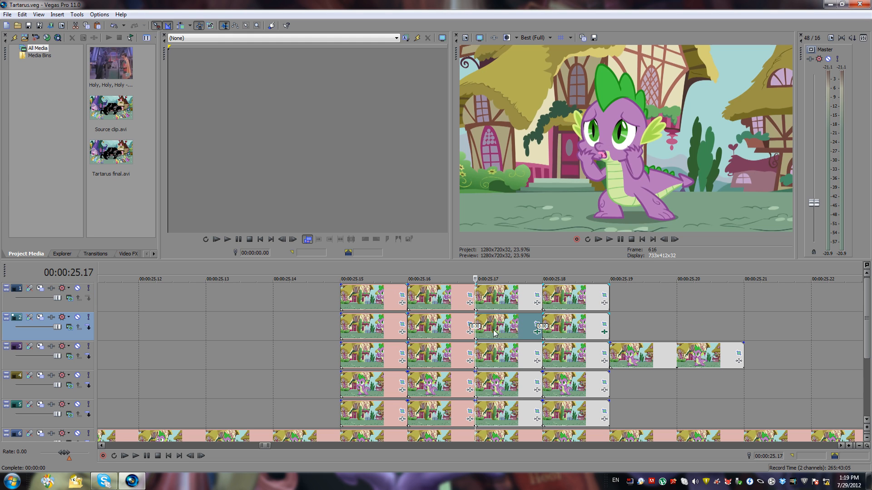
{"action": "left_click", "coordinate": [79, 318]}
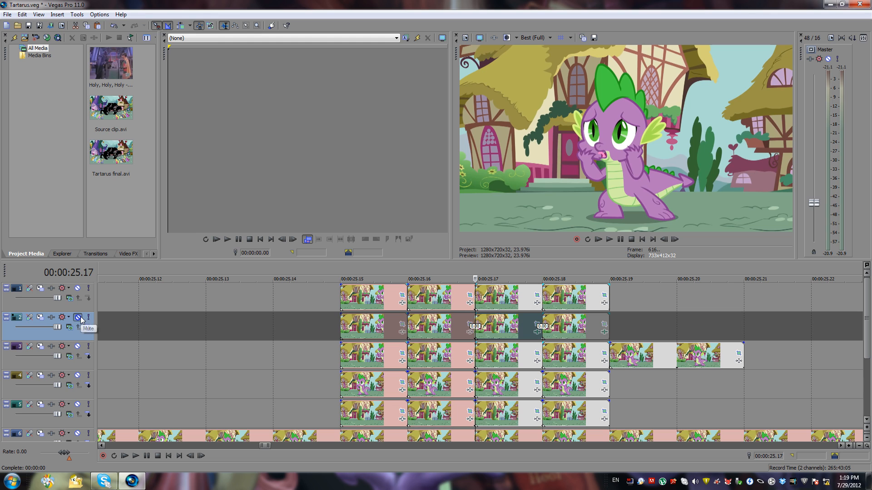
{"action": "left_click", "coordinate": [79, 318]}
{"action": "left_click", "coordinate": [79, 319]}
{"action": "double_click", "coordinate": [79, 318]}
{"action": "left_click", "coordinate": [79, 319]}
{"action": "left_click", "coordinate": [78, 318]}
{"action": "left_click", "coordinate": [78, 317]}
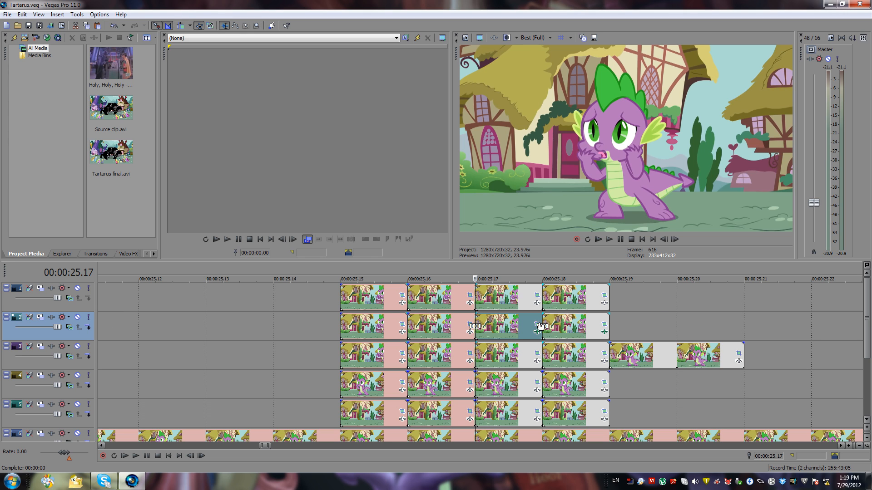
Inspect the pan/crop mouth mask and the Glow effect of the track 2 frame at 00:00:25.17, and close its settings
{"action": "left_click", "coordinate": [538, 324]}
{"action": "scroll", "coordinate": [476, 225], "scroll_direction": "up", "scroll_amount": 8}
{"action": "left_click_drag", "start_coordinate": [475, 226], "coordinate": [337, 220]}
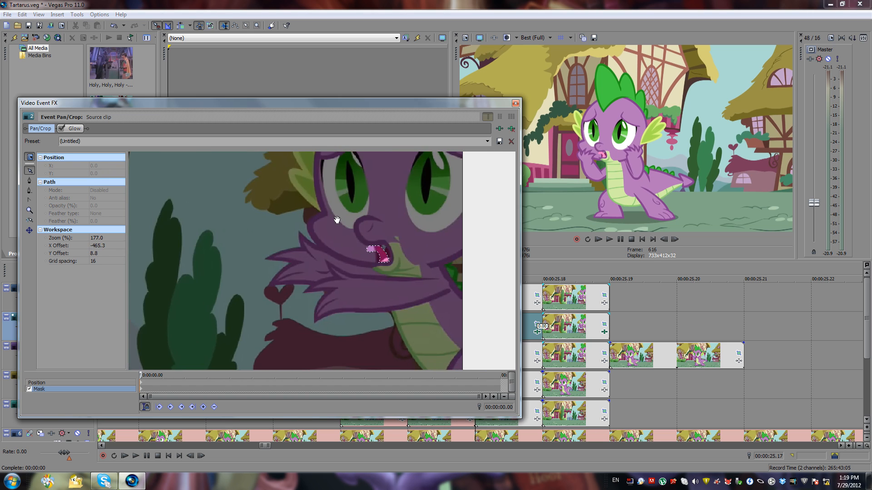
{"action": "scroll", "coordinate": [337, 220], "scroll_direction": "up", "scroll_amount": 9}
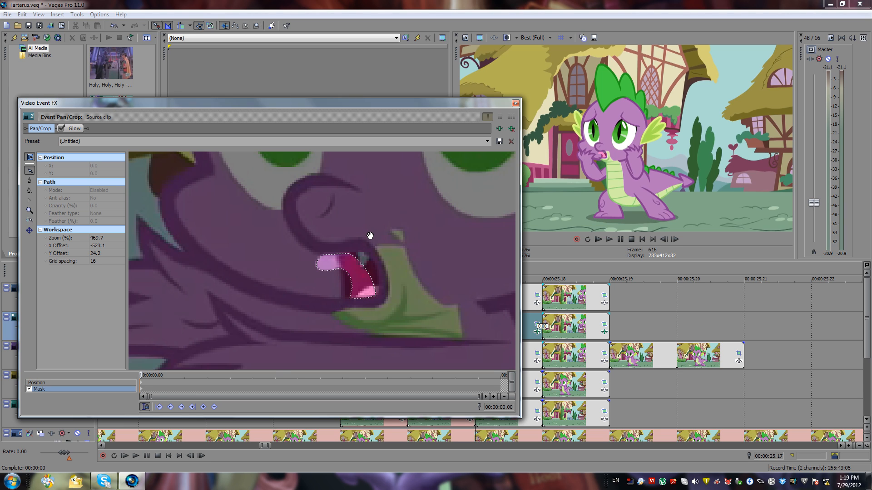
{"action": "left_click_drag", "start_coordinate": [441, 237], "coordinate": [418, 249]}
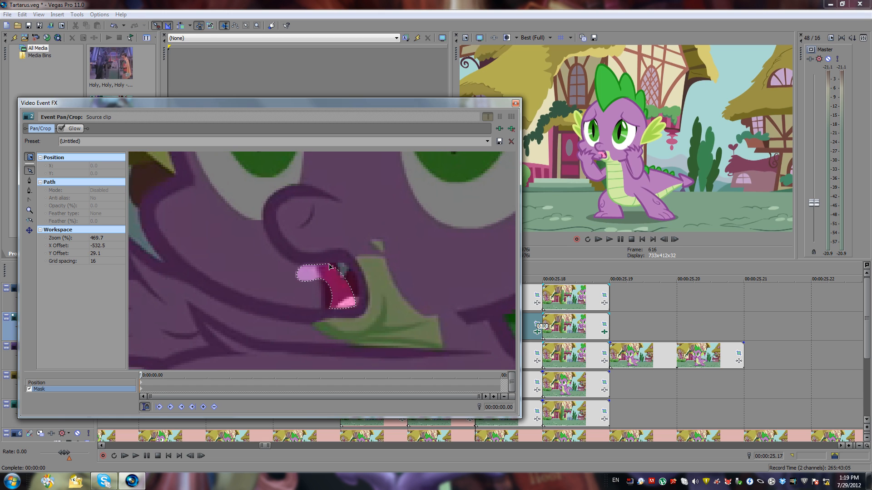
{"action": "left_click_drag", "start_coordinate": [324, 242], "coordinate": [379, 247]}
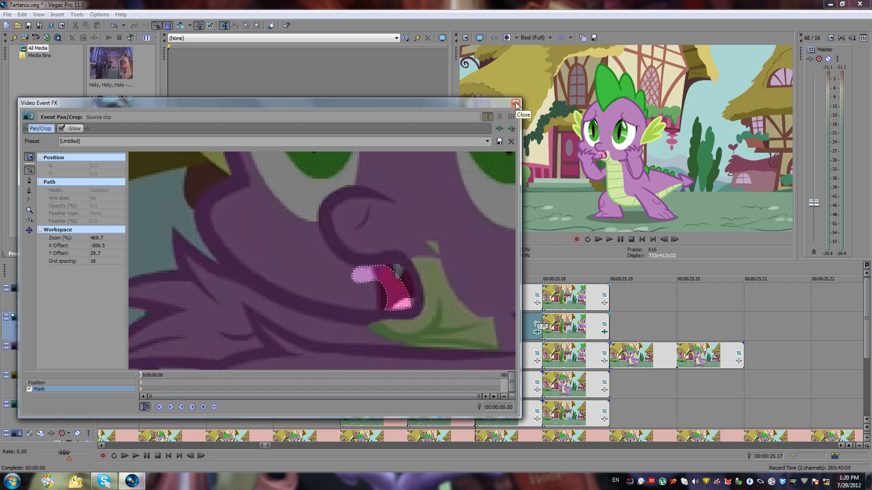
{"action": "left_click", "coordinate": [67, 127]}
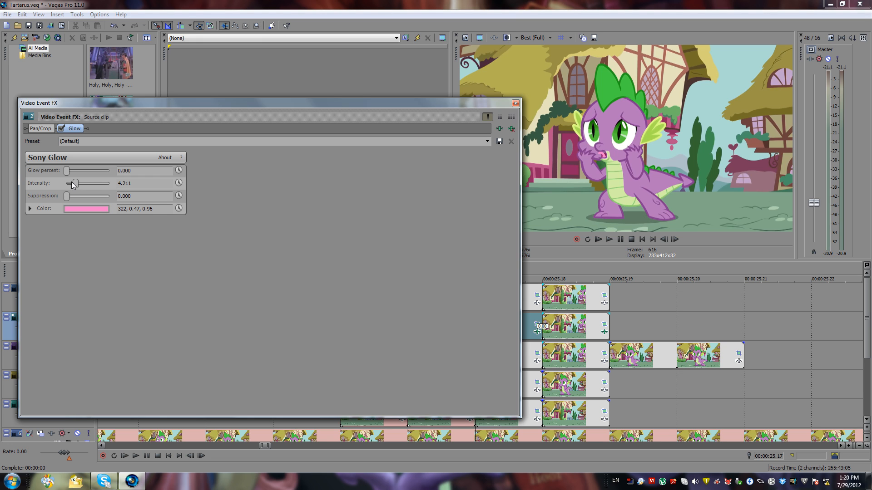
{"action": "left_click", "coordinate": [516, 104]}
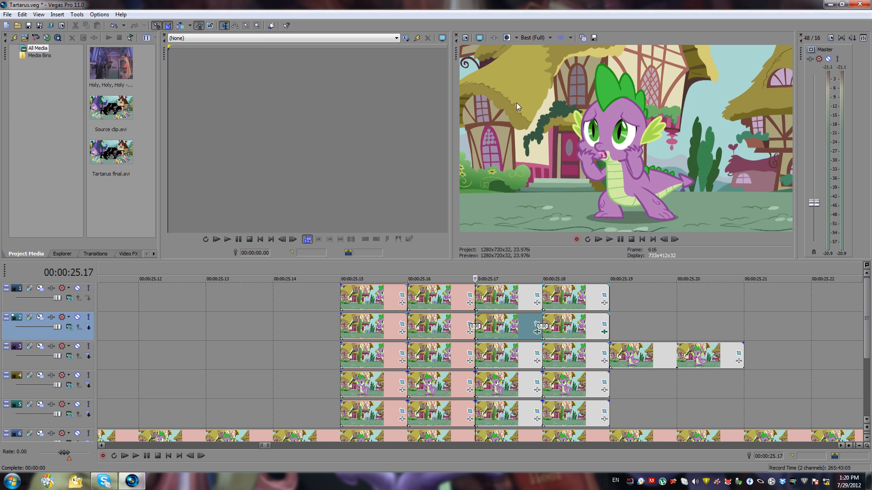
Examine the single-layer track 3 frames at 00:00:25.20 and around 00:00:26.05
{"action": "scroll", "coordinate": [558, 302], "scroll_direction": "down", "scroll_amount": 2}
{"action": "scroll", "coordinate": [557, 302], "scroll_direction": "down", "scroll_amount": 2}
{"action": "scroll", "coordinate": [541, 307], "scroll_direction": "up", "scroll_amount": 2}
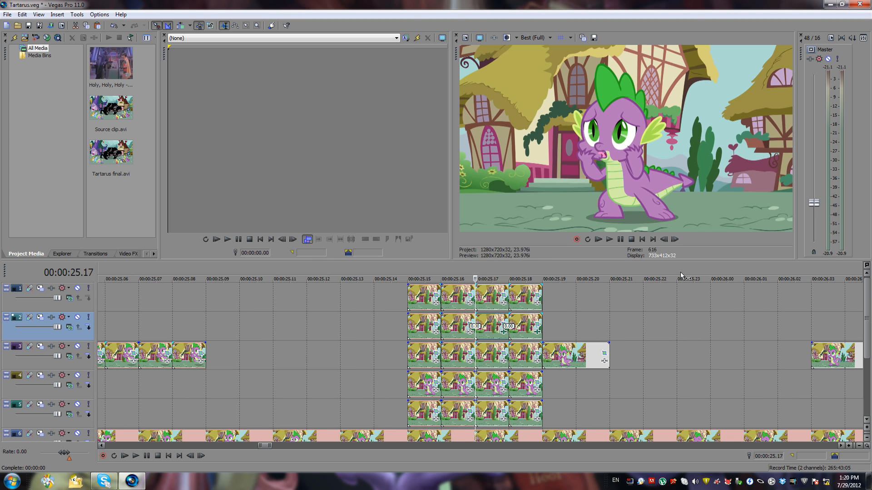
{"action": "left_click", "coordinate": [576, 313]}
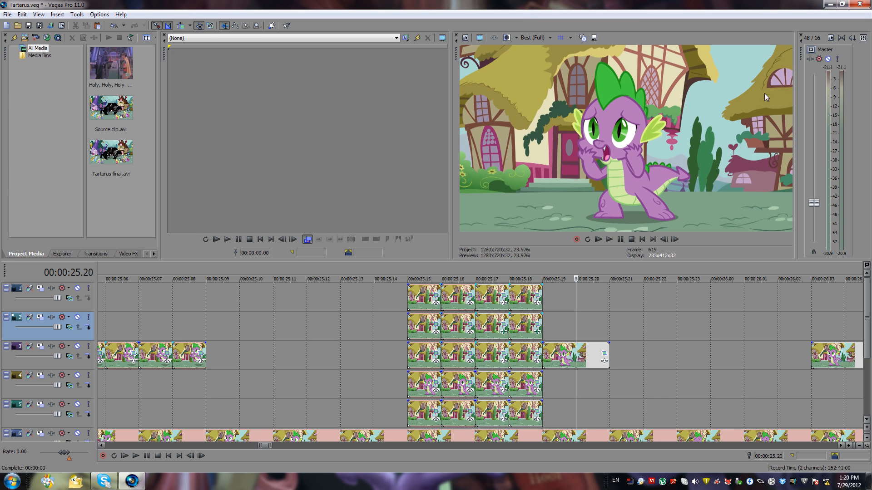
{"action": "scroll", "coordinate": [702, 293], "scroll_direction": "down", "scroll_amount": 2}
{"action": "scroll", "coordinate": [690, 299], "scroll_direction": "up", "scroll_amount": 1}
{"action": "scroll", "coordinate": [679, 301], "scroll_direction": "down", "scroll_amount": 1}
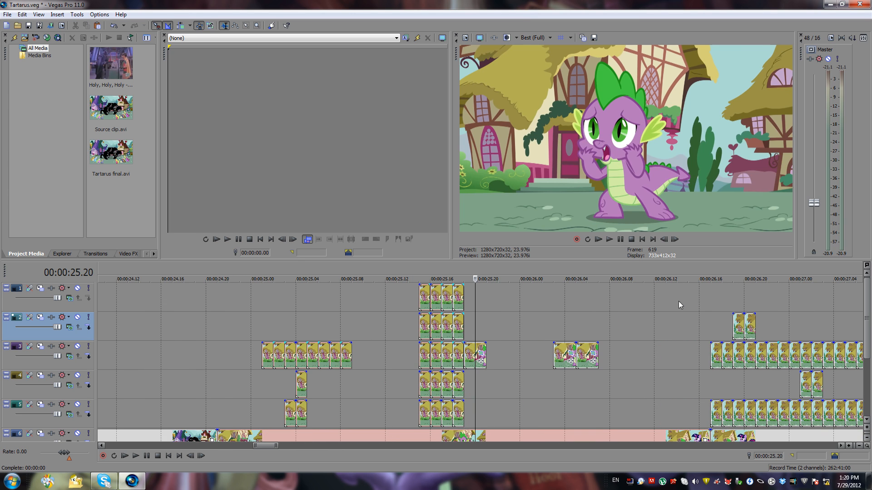
{"action": "left_click", "coordinate": [579, 321]}
{"action": "scroll", "coordinate": [600, 294], "scroll_direction": "up", "scroll_amount": 4}
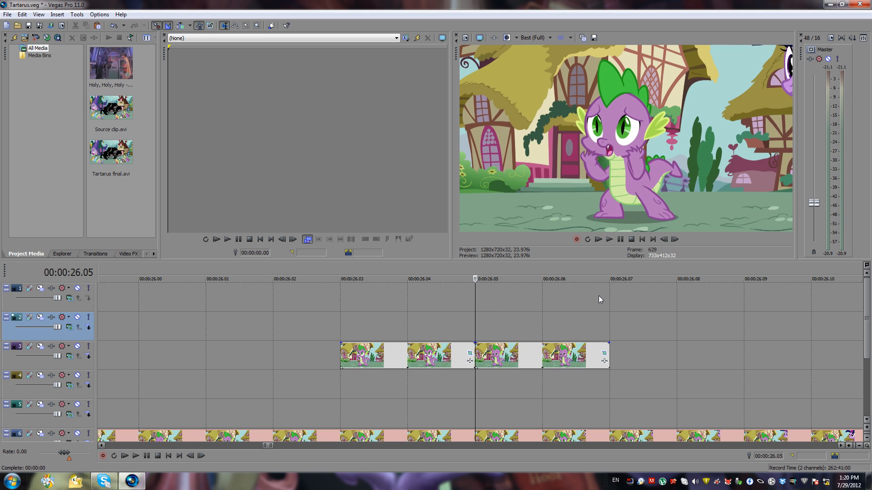
{"action": "scroll", "coordinate": [609, 298], "scroll_direction": "down", "scroll_amount": 4}
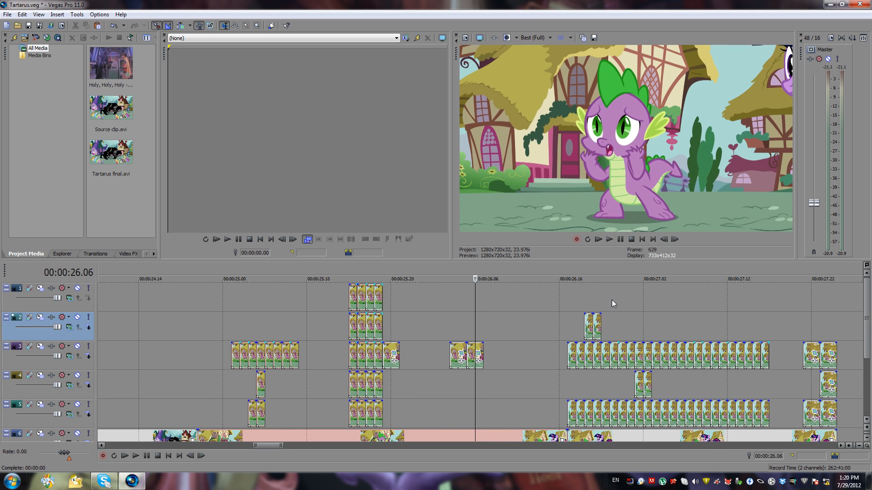
Compare the layered frames at 00:00:25.17 and 00:00:25.15 with the frame at 00:00:25.20
{"action": "left_click", "coordinate": [366, 315]}
{"action": "scroll", "coordinate": [529, 306], "scroll_direction": "up", "scroll_amount": 3}
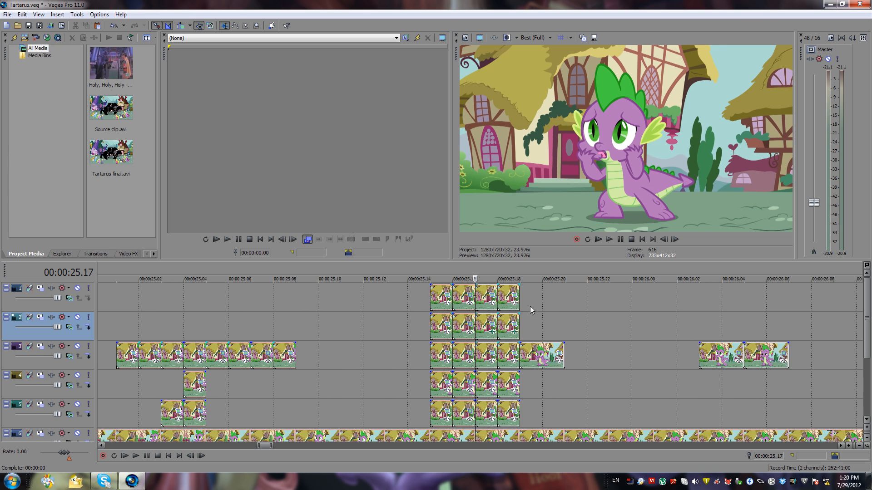
{"action": "left_click", "coordinate": [524, 321]}
{"action": "scroll", "coordinate": [587, 306], "scroll_direction": "down", "scroll_amount": 3}
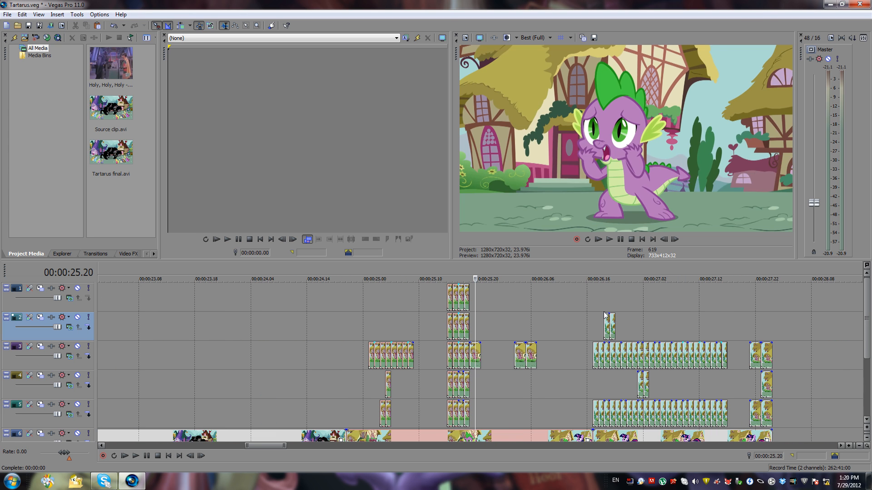
{"action": "scroll", "coordinate": [505, 305], "scroll_direction": "up", "scroll_amount": 6}
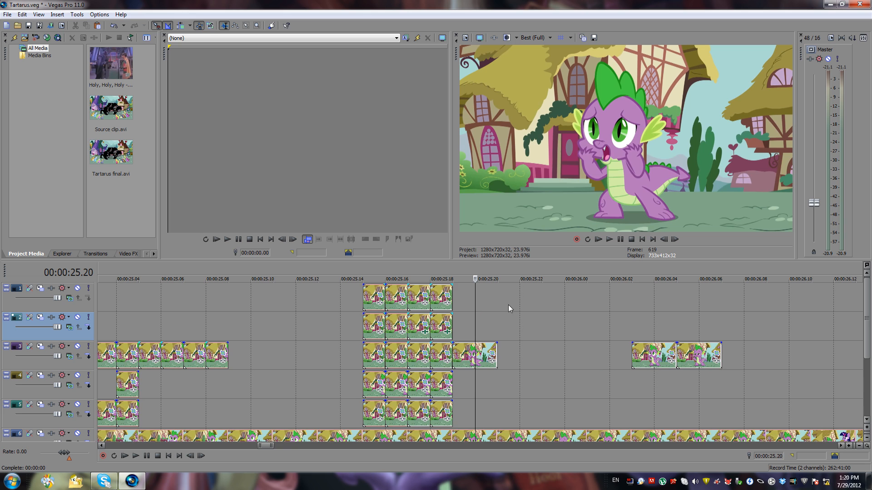
{"action": "scroll", "coordinate": [529, 295], "scroll_direction": "down", "scroll_amount": 2}
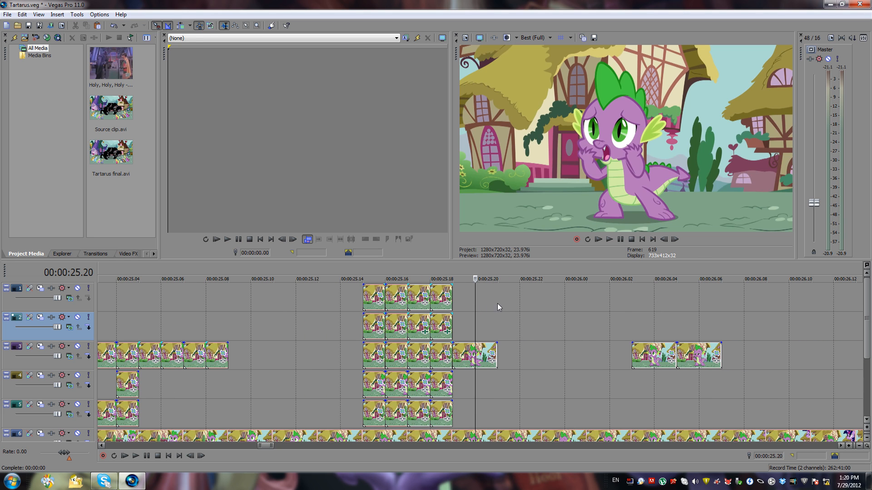
{"action": "left_click", "coordinate": [365, 293]}
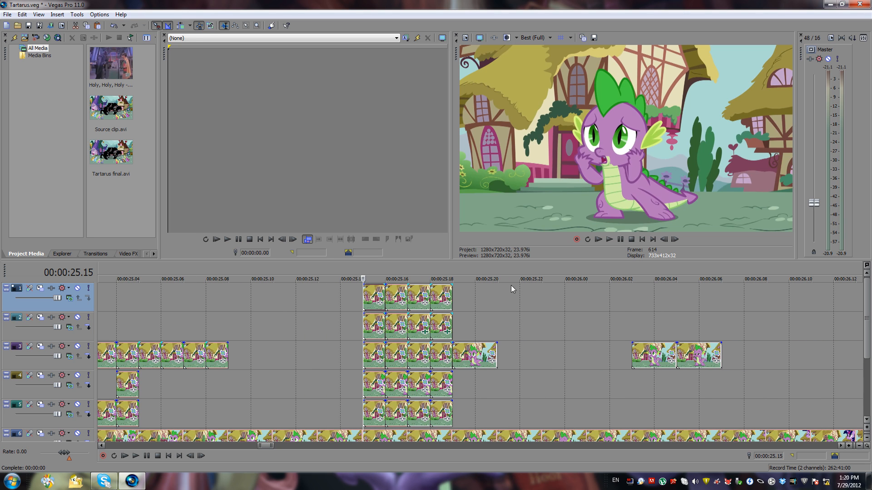
{"action": "left_click", "coordinate": [475, 314]}
{"action": "scroll", "coordinate": [522, 308], "scroll_direction": "down", "scroll_amount": 3}
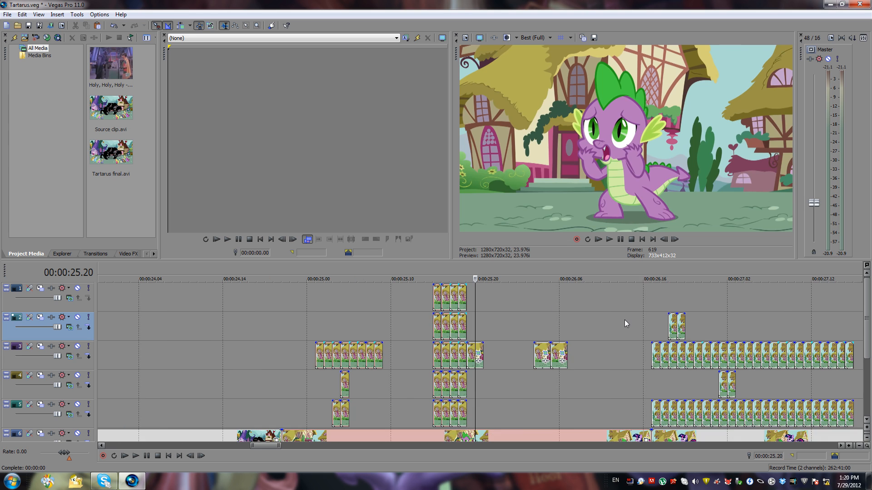
Go to 00:00:26.16 and examine the frames one by one up to 00:00:26.19
{"action": "left_click", "coordinate": [644, 318]}
{"action": "scroll", "coordinate": [654, 308], "scroll_direction": "up", "scroll_amount": 3}
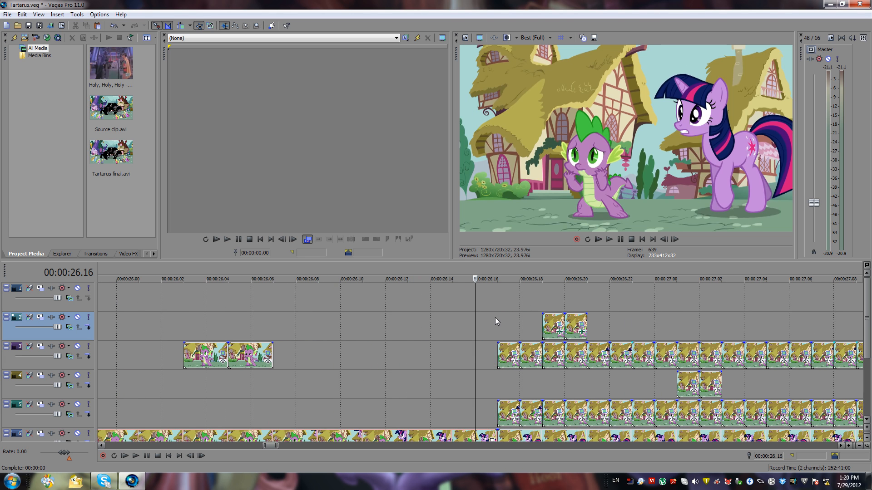
{"action": "key", "text": "Right"}
{"action": "scroll", "coordinate": [564, 301], "scroll_direction": "down", "scroll_amount": 3}
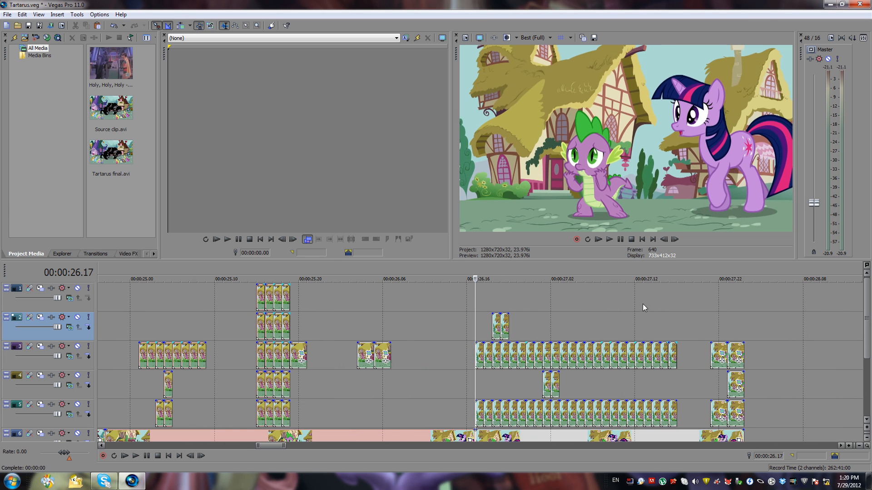
{"action": "scroll", "coordinate": [646, 312], "scroll_direction": "up", "scroll_amount": 1}
{"action": "scroll", "coordinate": [636, 313], "scroll_direction": "up", "scroll_amount": 2}
{"action": "key", "text": "Right"}
{"action": "key", "text": "Right"}
{"action": "scroll", "coordinate": [640, 307], "scroll_direction": "up", "scroll_amount": 2}
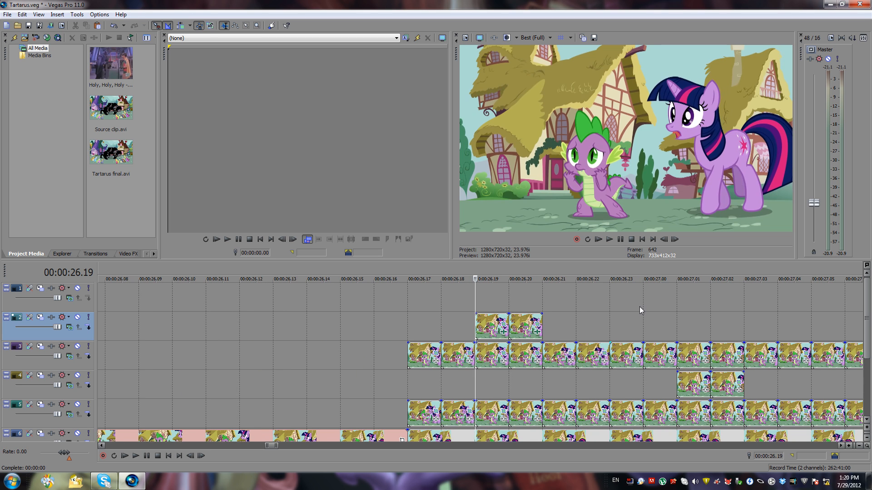
Compare the frames around 00:00:26.19, and inspect the pan/crop mask of the track 2 frame there before closing its settings
{"action": "scroll", "coordinate": [640, 306], "scroll_direction": "up", "scroll_amount": 1}
{"action": "key", "text": "Left"}
{"action": "key", "text": "Right"}
{"action": "key", "text": "Right"}
{"action": "key", "text": "Left"}
{"action": "left_click", "coordinate": [537, 323]}
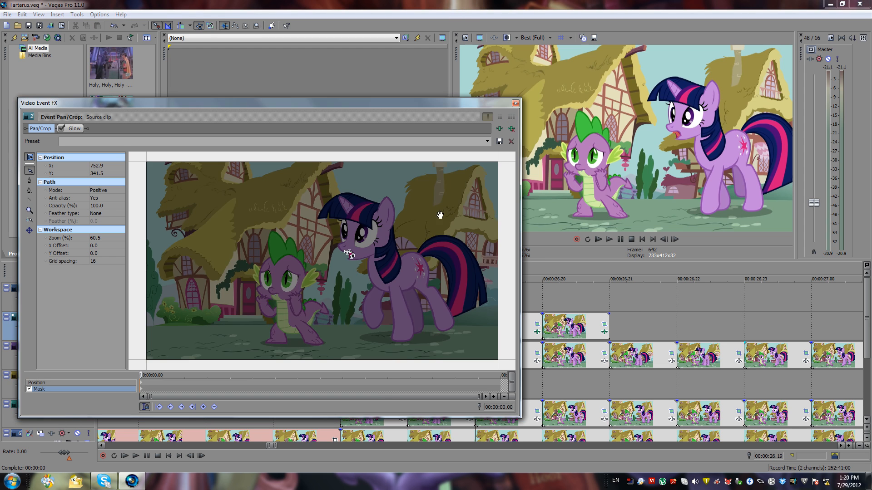
{"action": "left_click", "coordinate": [515, 104]}
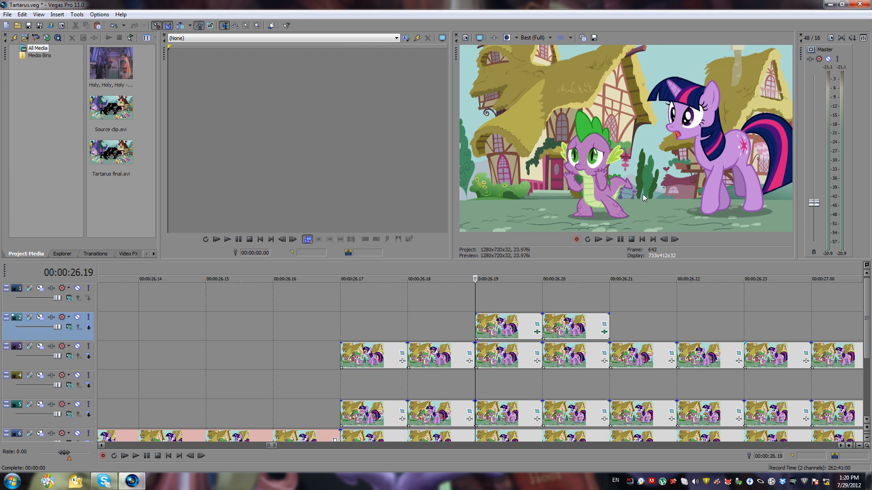
Go to 00:00:27.01 and toggle the track 4 mute repeatedly to compare the frame with and without that layer, leaving it unmuted
{"action": "scroll", "coordinate": [634, 317], "scroll_direction": "down", "scroll_amount": 5}
{"action": "key", "text": "space"}
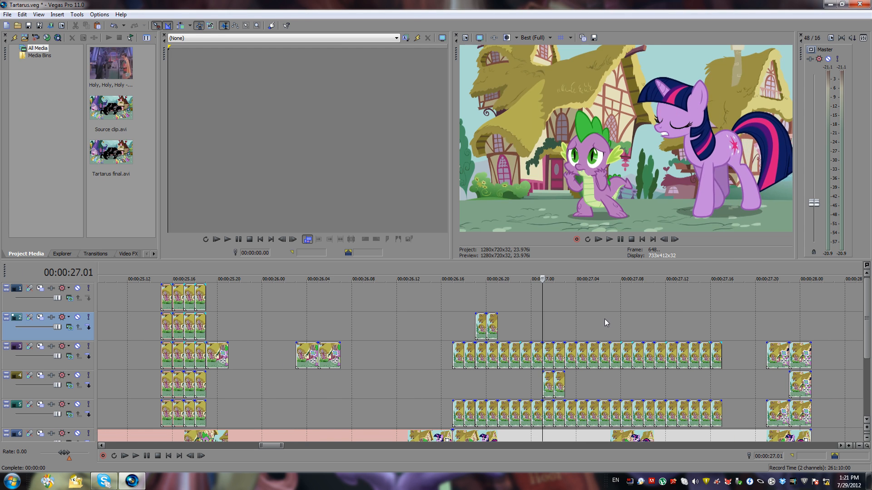
{"action": "scroll", "coordinate": [581, 320], "scroll_direction": "up", "scroll_amount": 5}
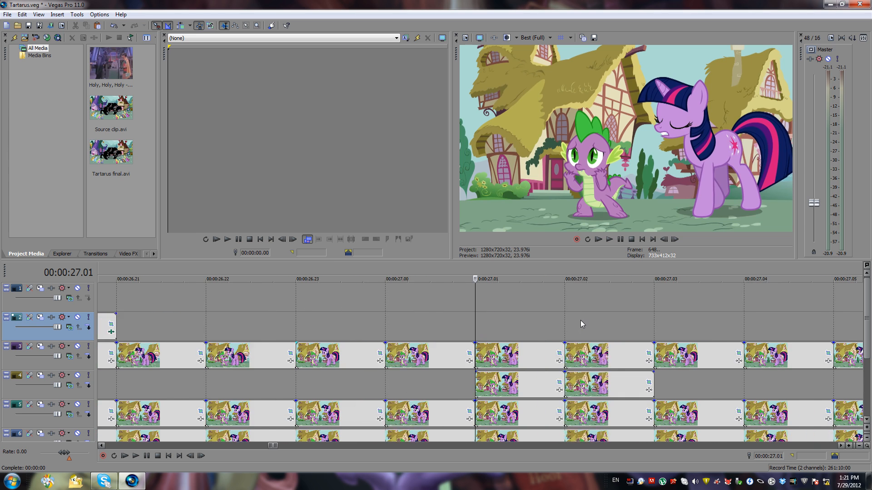
{"action": "left_click", "coordinate": [78, 376]}
{"action": "left_click", "coordinate": [78, 376]}
{"action": "left_click", "coordinate": [78, 376]}
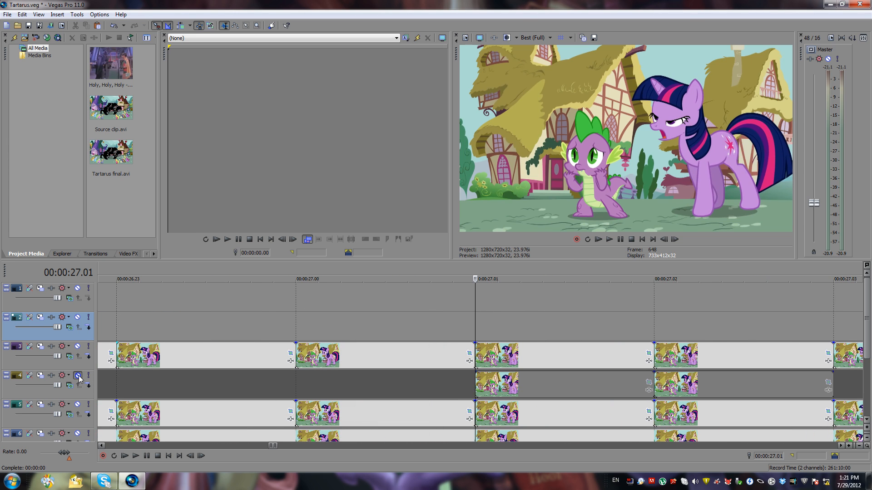
{"action": "left_click", "coordinate": [78, 376]}
{"action": "left_click", "coordinate": [78, 376]}
{"action": "left_click", "coordinate": [78, 377]}
{"action": "left_click", "coordinate": [78, 376]}
{"action": "left_click", "coordinate": [78, 377]}
{"action": "left_click", "coordinate": [79, 377]}
{"action": "left_click", "coordinate": [78, 377]}
{"action": "left_click", "coordinate": [78, 376]}
{"action": "left_click", "coordinate": [78, 376]}
Move to the last group of layered frames and step through the frames around 00:00:27.22
{"action": "scroll", "coordinate": [571, 342], "scroll_direction": "down", "scroll_amount": 6}
{"action": "left_click", "coordinate": [593, 334]}
{"action": "scroll", "coordinate": [620, 315], "scroll_direction": "up", "scroll_amount": 8}
{"action": "scroll", "coordinate": [611, 316], "scroll_direction": "down", "scroll_amount": 4}
{"action": "scroll", "coordinate": [601, 316], "scroll_direction": "up", "scroll_amount": 3}
{"action": "scroll", "coordinate": [567, 318], "scroll_direction": "down", "scroll_amount": 1}
{"action": "key", "text": "Right"}
{"action": "key", "text": "Left"}
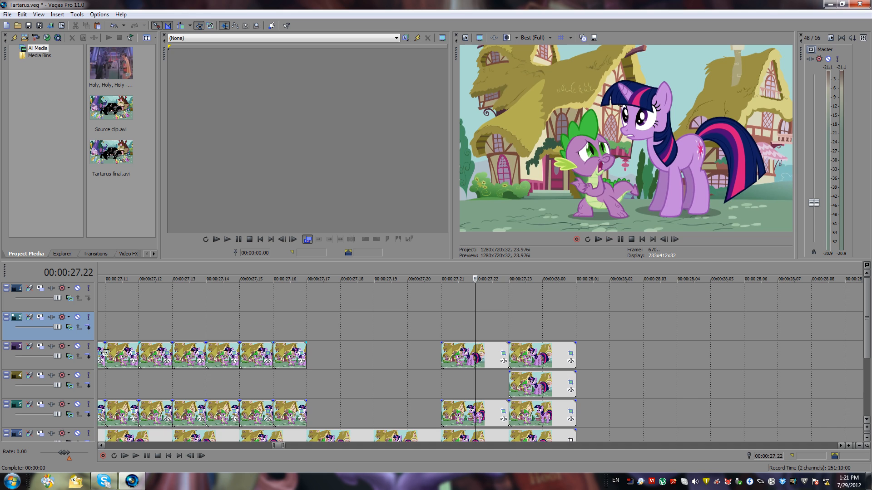
Inspect the pan/crop mask around Twilight's muzzle on the track 3 frame at 00:00:27.21, including its first keyframe, and close the settings
{"action": "left_click", "coordinate": [504, 354]}
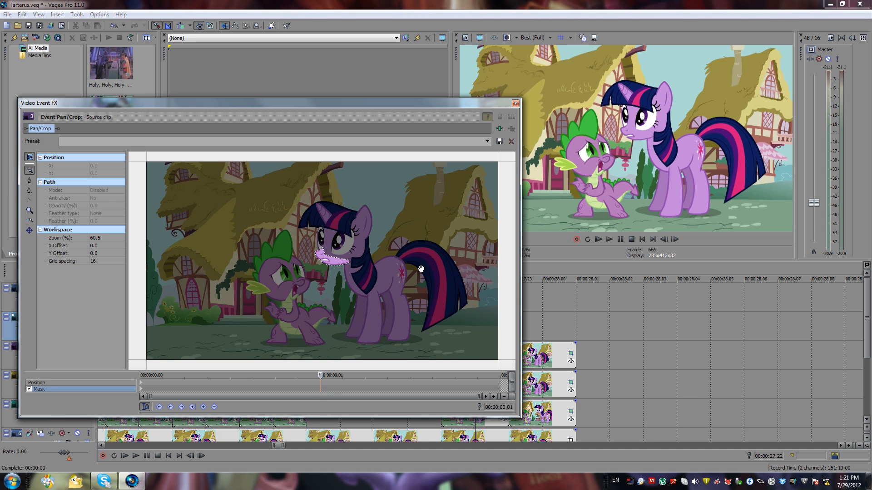
{"action": "scroll", "coordinate": [356, 254], "scroll_direction": "up", "scroll_amount": 3}
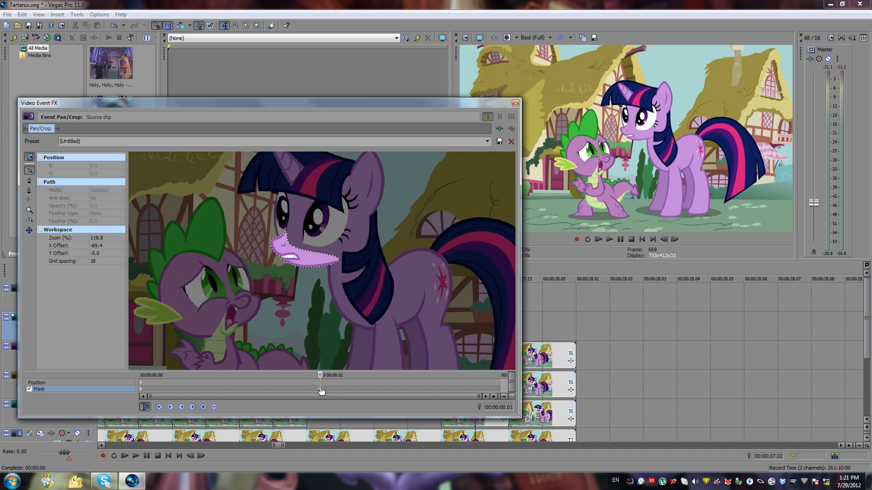
{"action": "left_click", "coordinate": [142, 390]}
{"action": "scroll", "coordinate": [382, 226], "scroll_direction": "up", "scroll_amount": 2}
{"action": "scroll", "coordinate": [382, 226], "scroll_direction": "up", "scroll_amount": 7}
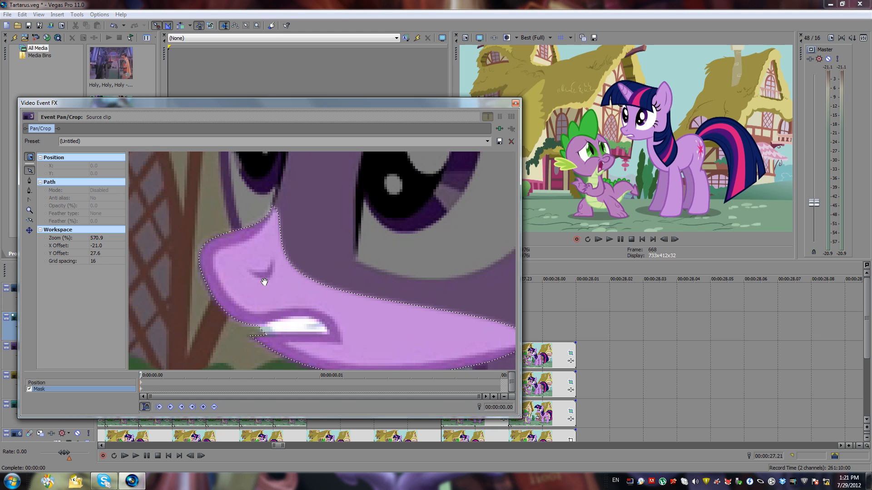
{"action": "left_click", "coordinate": [516, 104]}
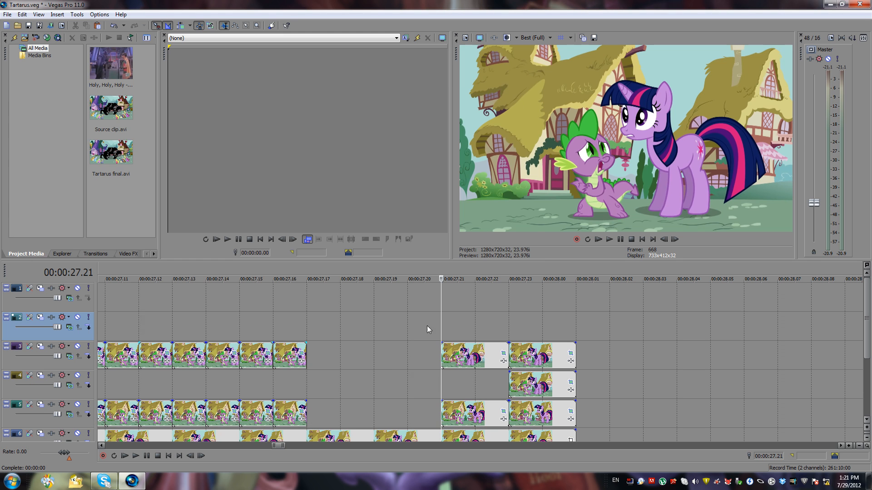
Compare the frames at 00:00:27.16, from 00:00:27.11 onward, and at 00:00:27.21
{"action": "left_click", "coordinate": [270, 320]}
{"action": "scroll", "coordinate": [271, 321], "scroll_direction": "down", "scroll_amount": 5}
{"action": "scroll", "coordinate": [454, 314], "scroll_direction": "up", "scroll_amount": 4}
{"action": "scroll", "coordinate": [497, 325], "scroll_direction": "down", "scroll_amount": 2}
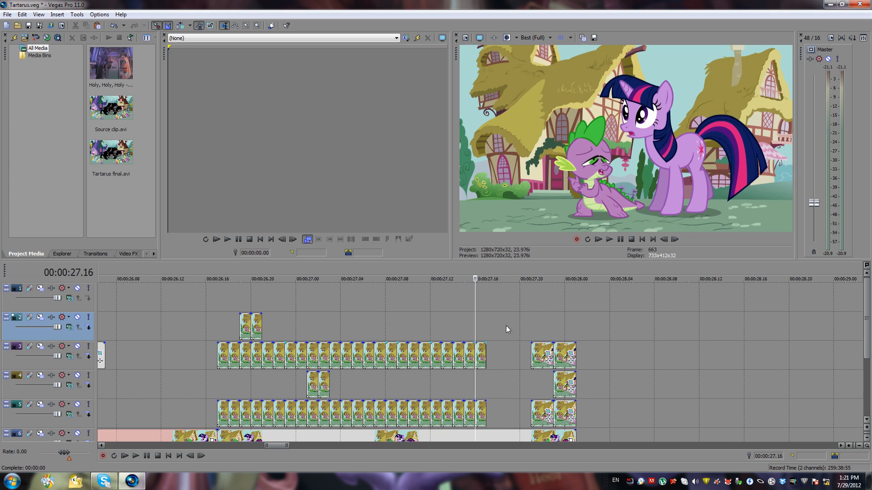
{"action": "left_click", "coordinate": [416, 319]}
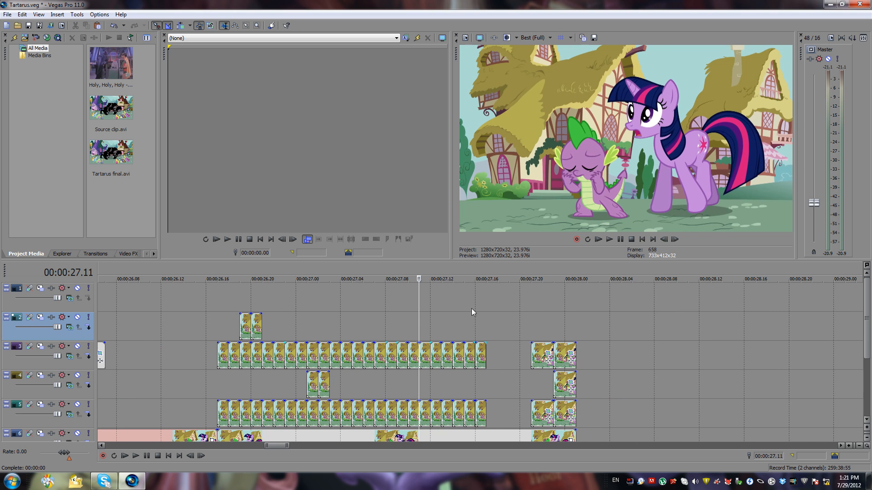
{"action": "key", "text": "Right"}
{"action": "key", "text": "Right"}
{"action": "left_click", "coordinate": [531, 318]}
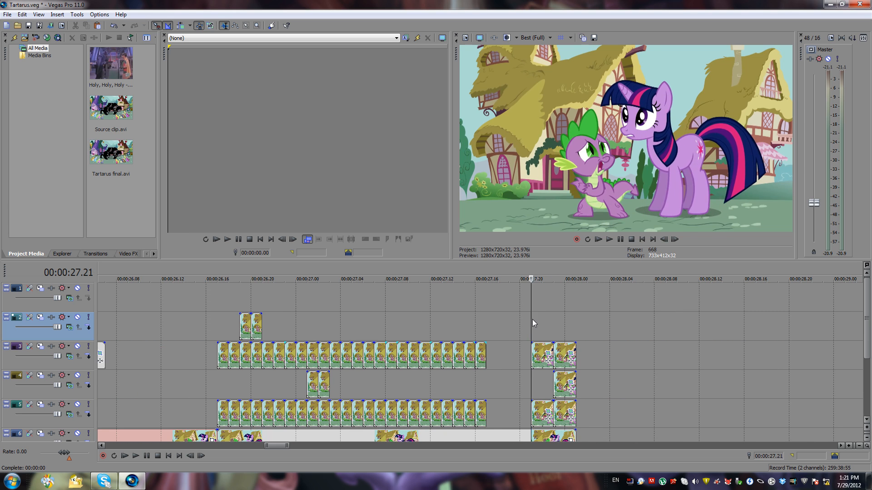
Play the third clip on the timeline from its start at 00:00:30.06, and stop playback once it has been reviewed
{"action": "scroll", "coordinate": [562, 318], "scroll_direction": "down", "scroll_amount": 2}
{"action": "scroll", "coordinate": [562, 319], "scroll_direction": "down", "scroll_amount": 1}
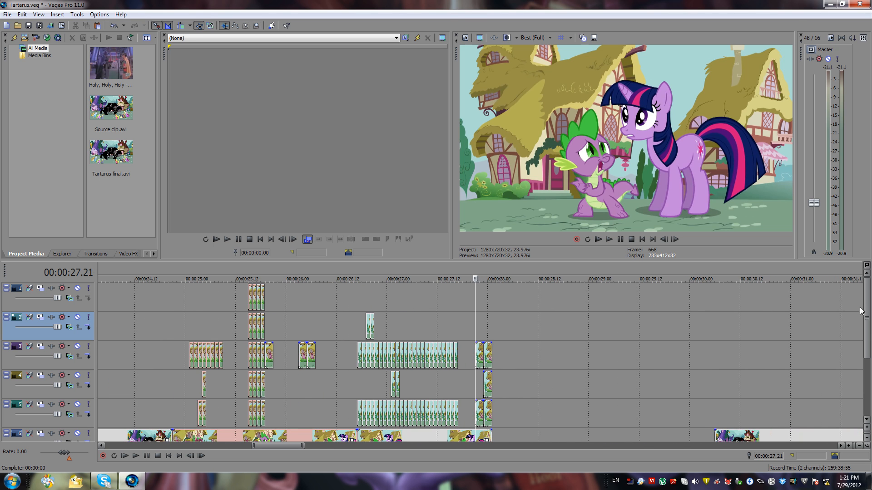
{"action": "scroll", "coordinate": [861, 333], "scroll_direction": "down", "scroll_amount": 2}
{"action": "scroll", "coordinate": [746, 344], "scroll_direction": "down", "scroll_amount": 6}
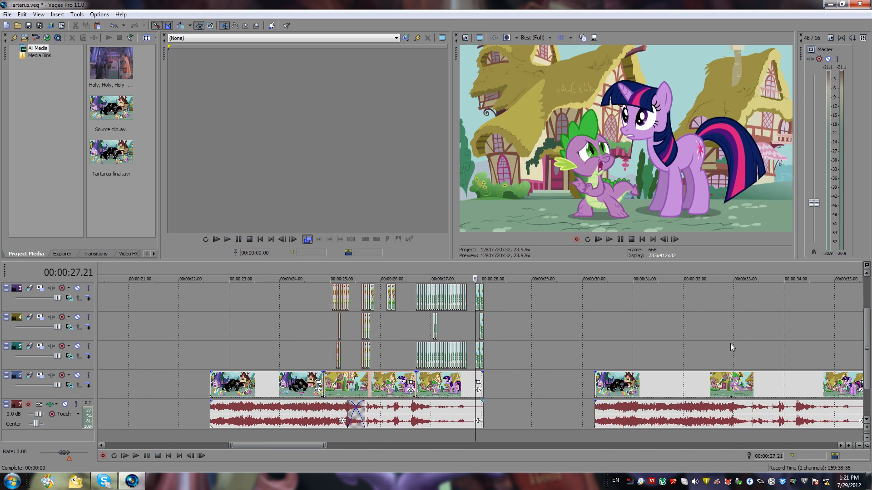
{"action": "scroll", "coordinate": [644, 337], "scroll_direction": "up", "scroll_amount": 2}
{"action": "scroll", "coordinate": [642, 339], "scroll_direction": "down", "scroll_amount": 1}
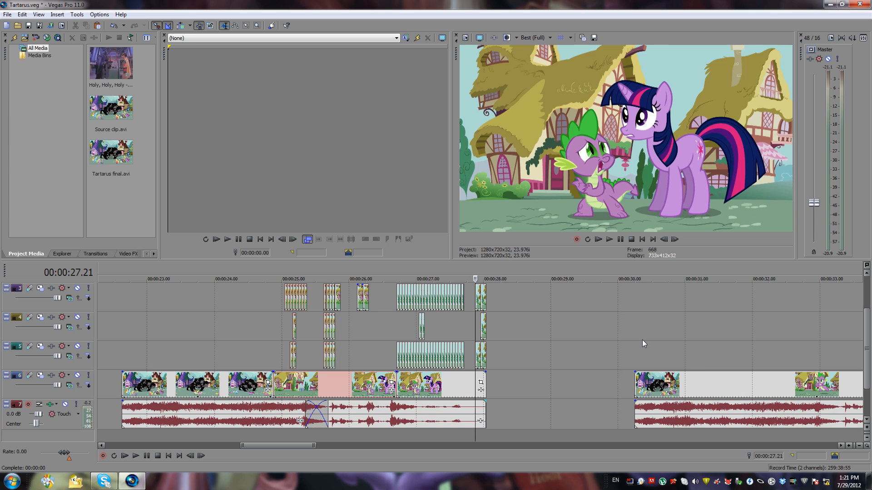
{"action": "scroll", "coordinate": [643, 343], "scroll_direction": "down", "scroll_amount": 1}
{"action": "left_click", "coordinate": [535, 356]}
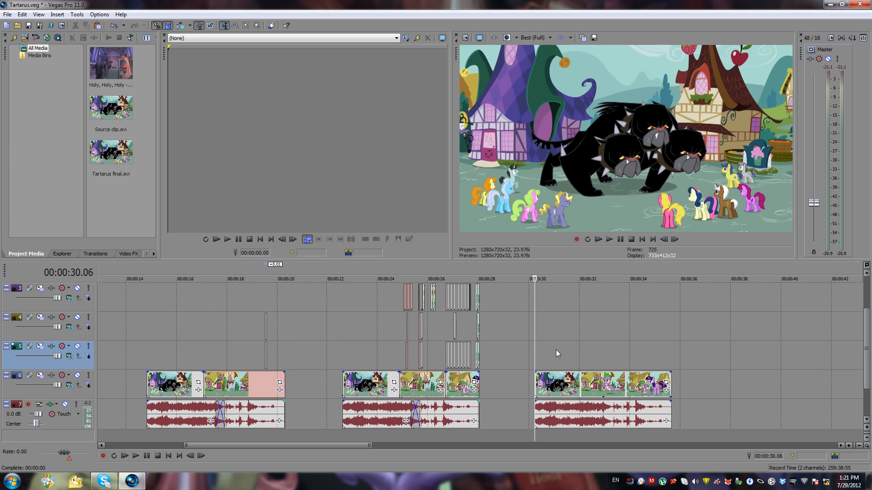
{"action": "key", "text": "space"}
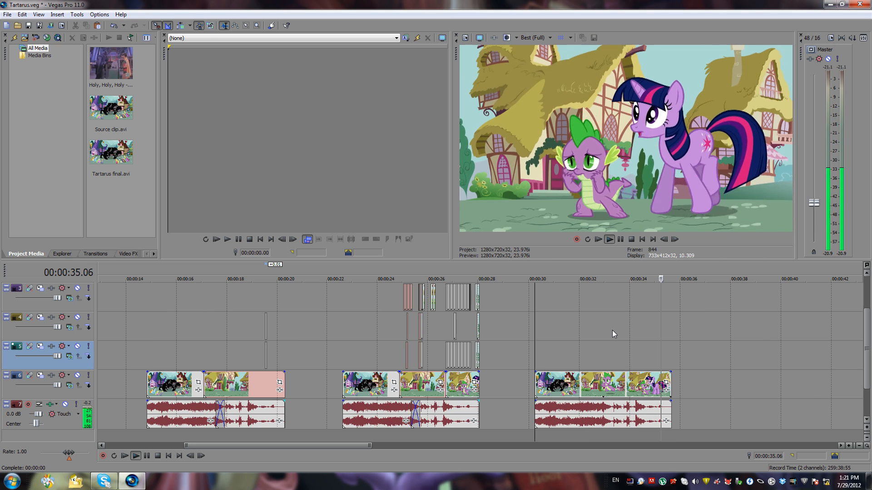
{"action": "key", "text": "space"}
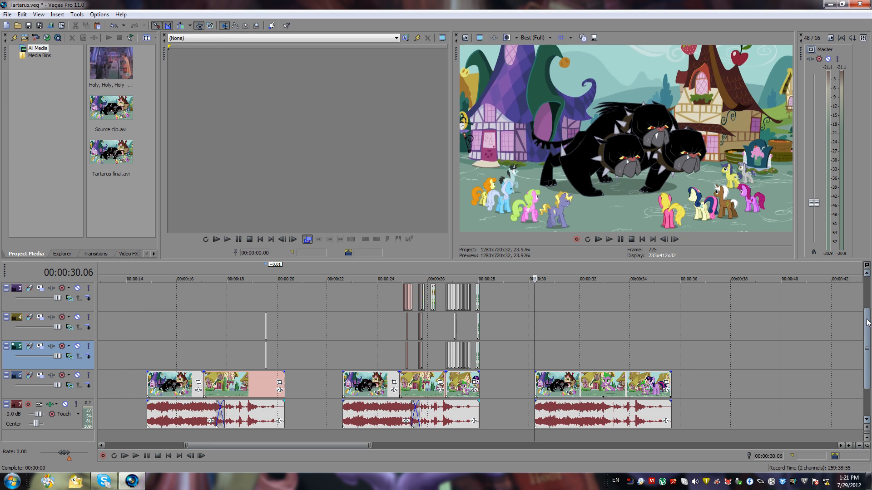
Return to 00:00:27.23 and examine how the layered frames are arranged across the tracks in the second clip
{"action": "scroll", "coordinate": [864, 321], "scroll_direction": "up", "scroll_amount": 1}
{"action": "left_click", "coordinate": [475, 300]}
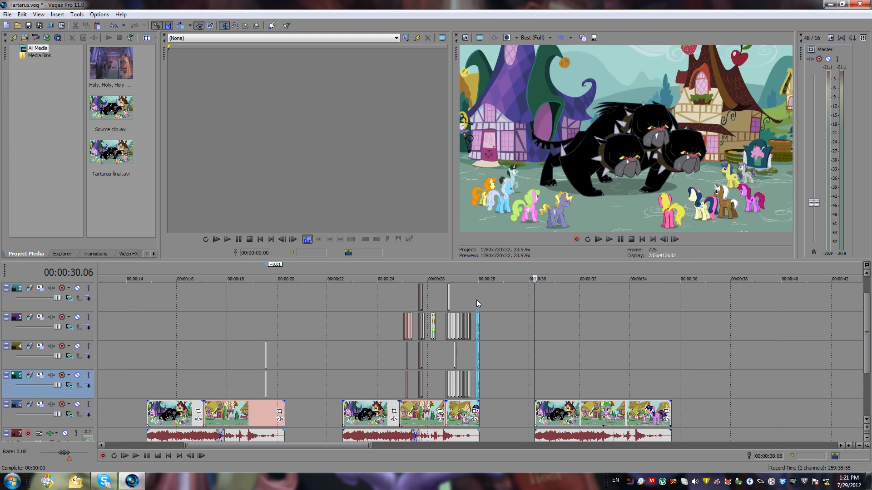
{"action": "scroll", "coordinate": [491, 296], "scroll_direction": "up", "scroll_amount": 6}
{"action": "scroll", "coordinate": [508, 296], "scroll_direction": "down", "scroll_amount": 2}
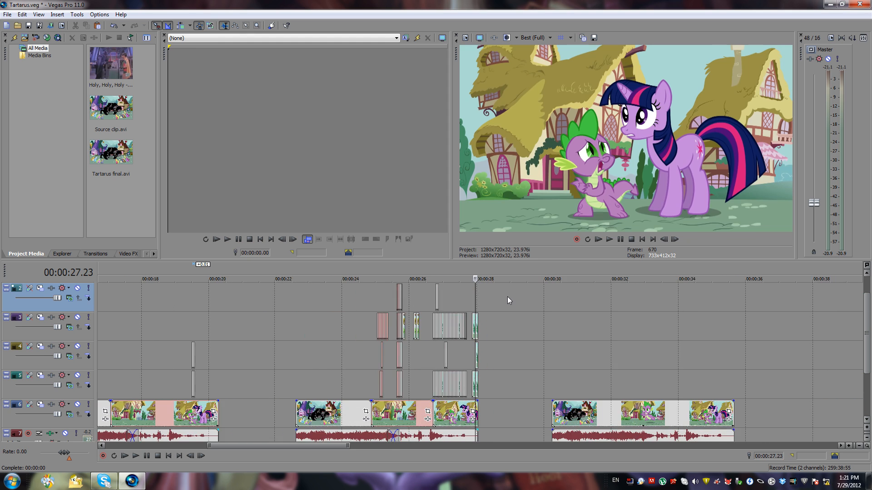
{"action": "scroll", "coordinate": [504, 299], "scroll_direction": "up", "scroll_amount": 3}
{"action": "scroll", "coordinate": [503, 299], "scroll_direction": "down", "scroll_amount": 2}
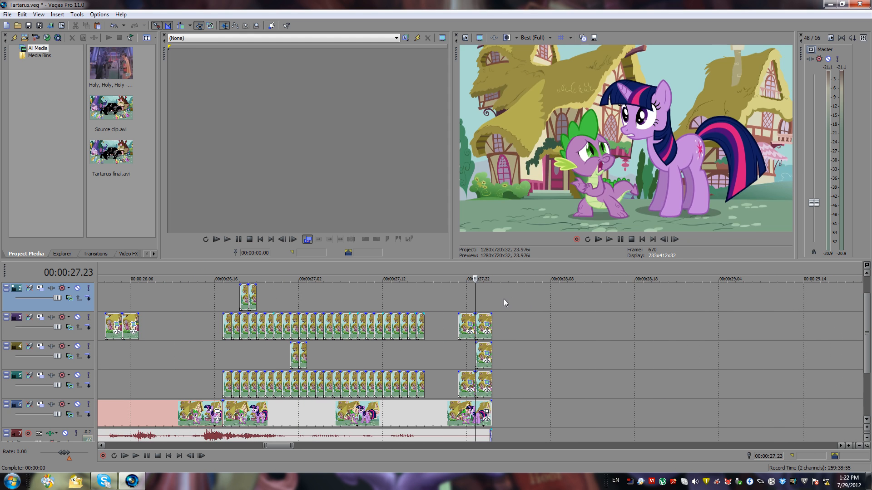
{"action": "scroll", "coordinate": [495, 299], "scroll_direction": "down", "scroll_amount": 3}
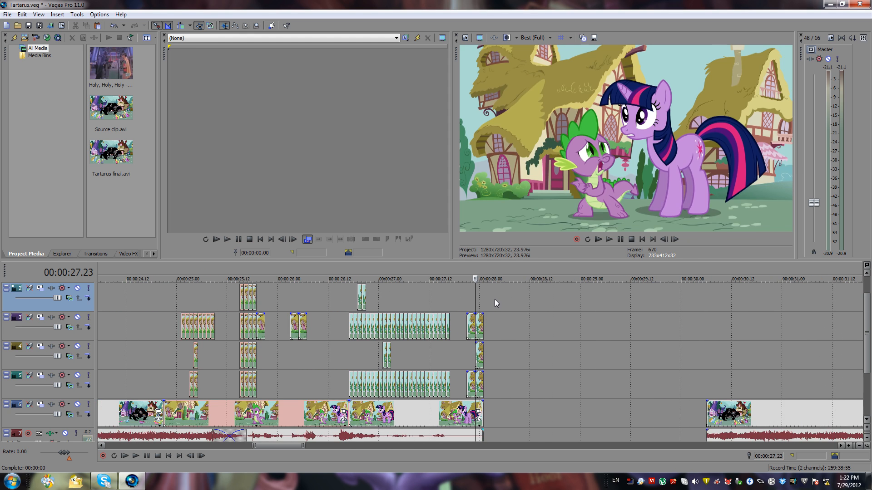
{"action": "scroll", "coordinate": [494, 299], "scroll_direction": "up", "scroll_amount": 1}
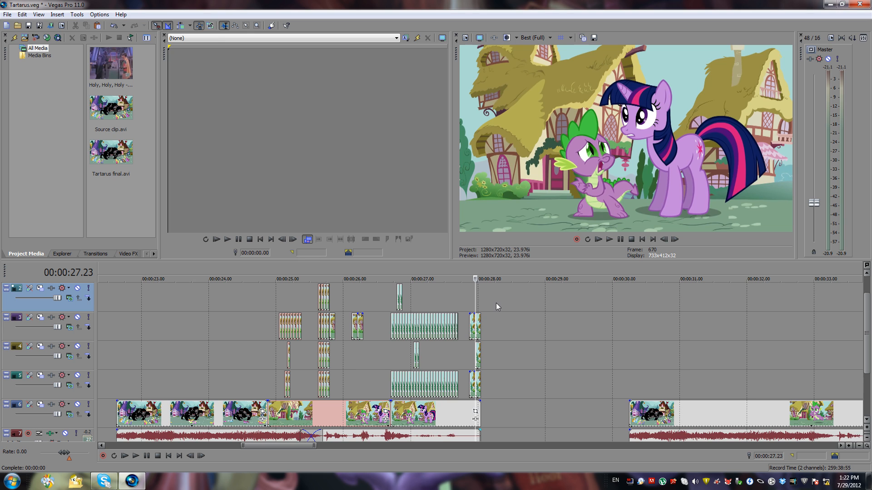
Go to 00:00:27.08 and step back and forth through the neighbouring frames, ending at 00:00:27.06
{"action": "scroll", "coordinate": [432, 295], "scroll_direction": "up", "scroll_amount": 3}
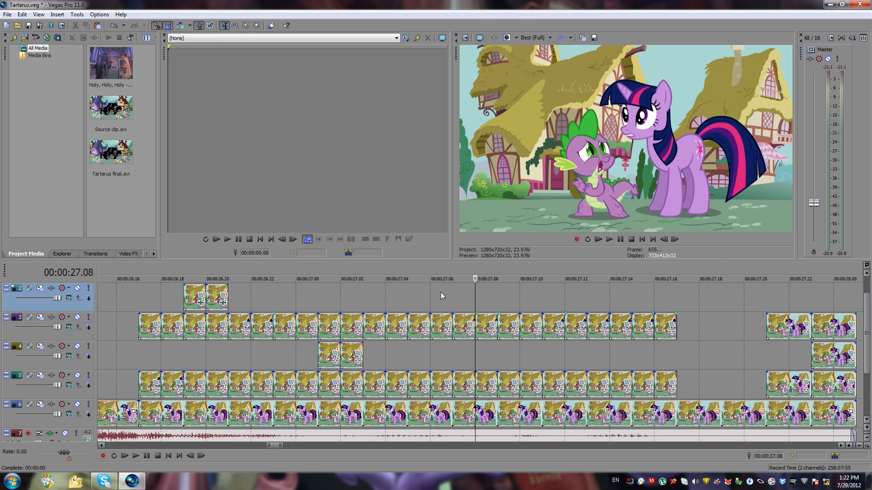
{"action": "scroll", "coordinate": [495, 292], "scroll_direction": "up", "scroll_amount": 5}
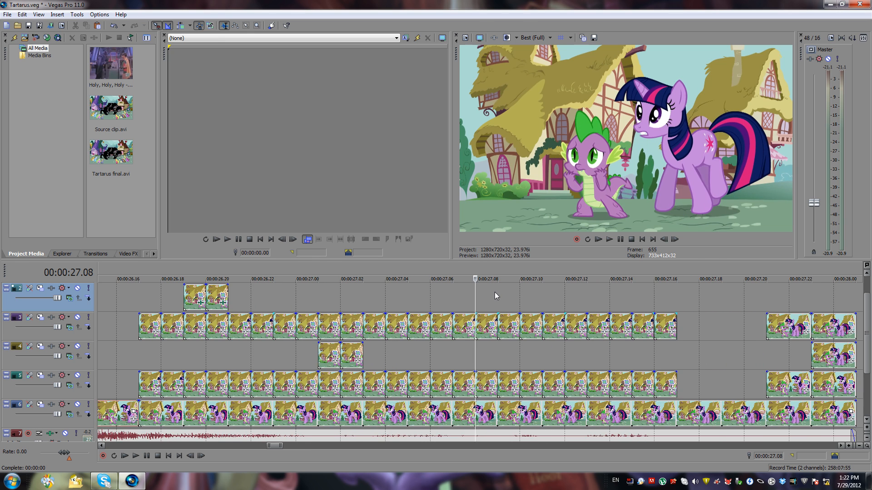
{"action": "scroll", "coordinate": [495, 293], "scroll_direction": "down", "scroll_amount": 4}
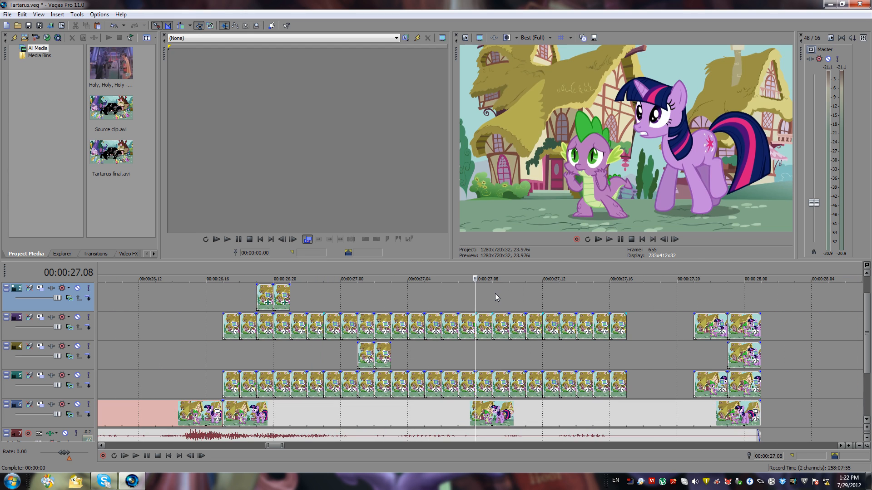
{"action": "key", "text": "Left"}
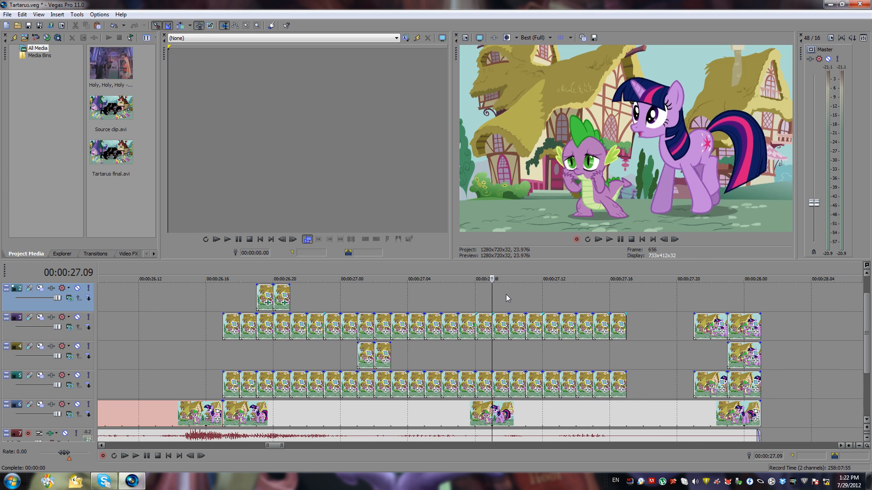
{"action": "key", "text": "Right"}
{"action": "key", "text": "Right"}
{"action": "key", "text": "Left"}
{"action": "key", "text": "Left"}
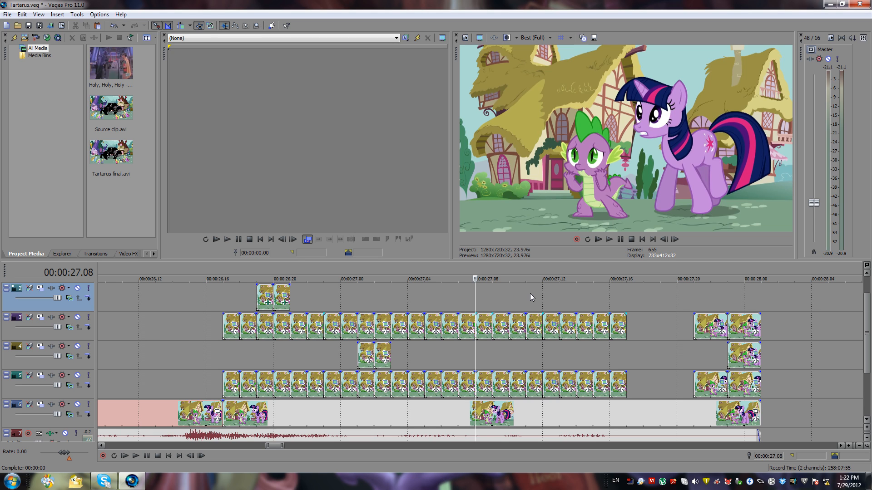
{"action": "key", "text": "Left"}
{"action": "key", "text": "Left"}
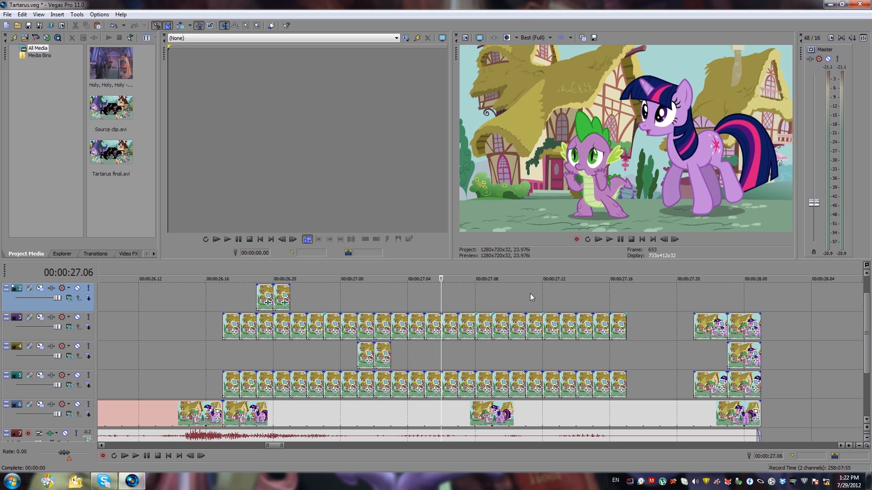
Step forward frame by frame from 00:00:27.06 to 00:00:27.13 to check the character movement
{"action": "key", "text": "alt+Right"}
{"action": "key", "text": "alt+Right"}
{"action": "key", "text": "alt+Right"}
{"action": "key", "text": "alt+Right"}
{"action": "key", "text": "alt+Right"}
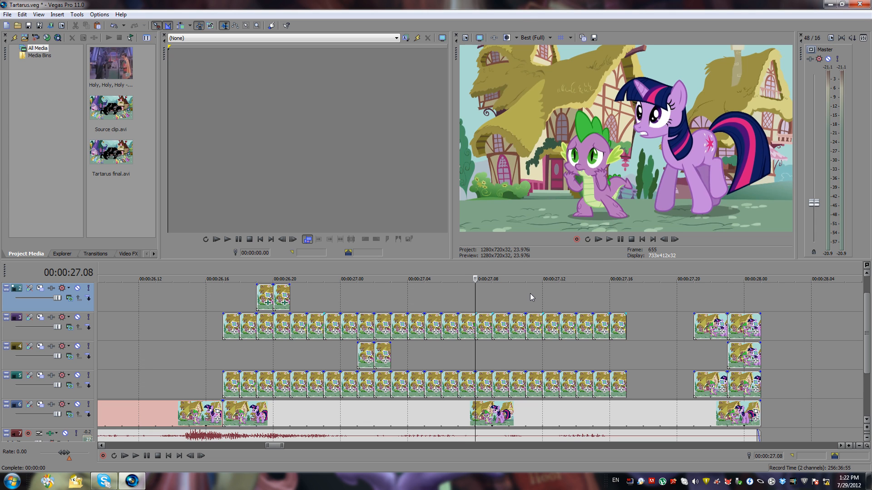
{"action": "key", "text": "alt+Right"}
{"action": "key", "text": "alt+Right"}
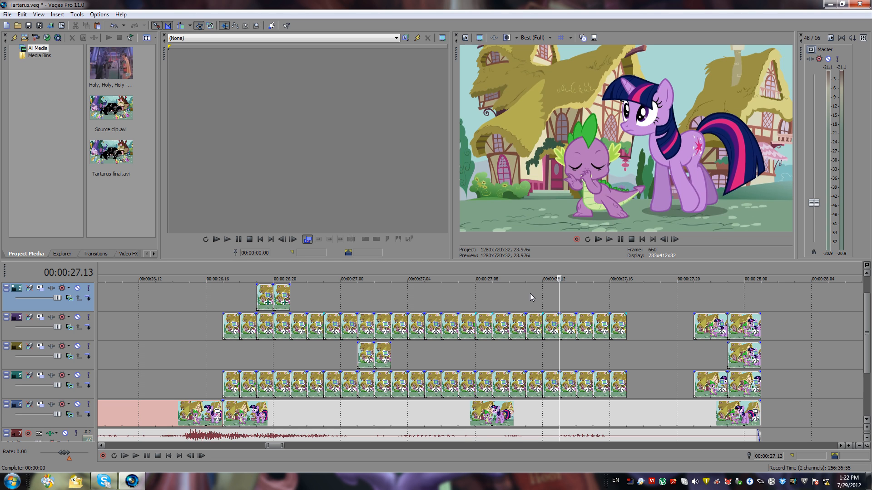
{"action": "scroll", "coordinate": [566, 313], "scroll_direction": "down", "scroll_amount": 3}
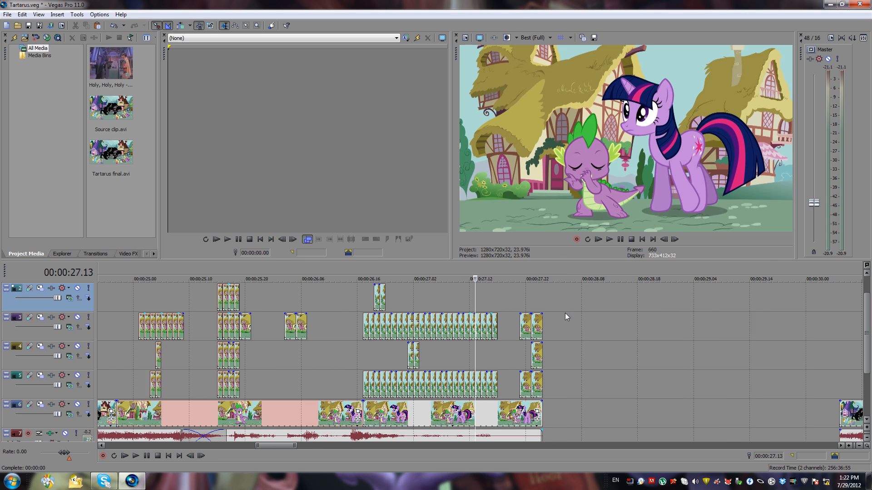
{"action": "scroll", "coordinate": [565, 312], "scroll_direction": "down", "scroll_amount": 1}
{"action": "scroll", "coordinate": [565, 310], "scroll_direction": "up", "scroll_amount": 2}
{"action": "scroll", "coordinate": [565, 311], "scroll_direction": "down", "scroll_amount": 1}
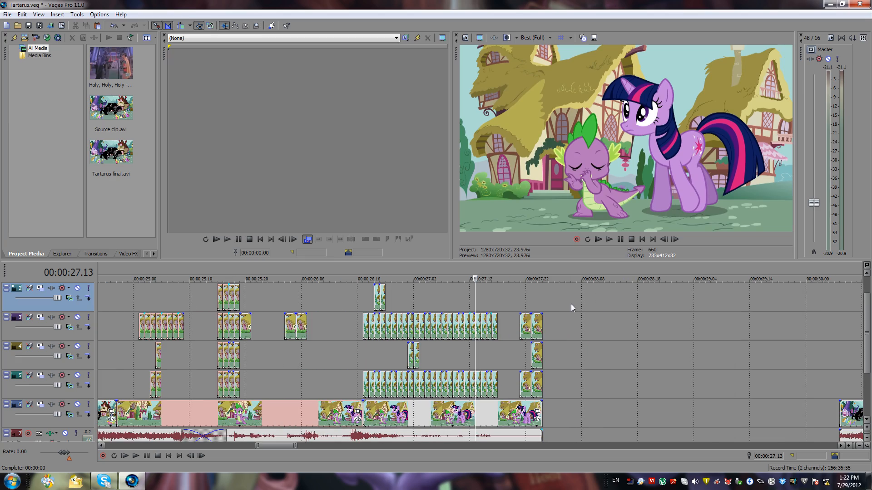